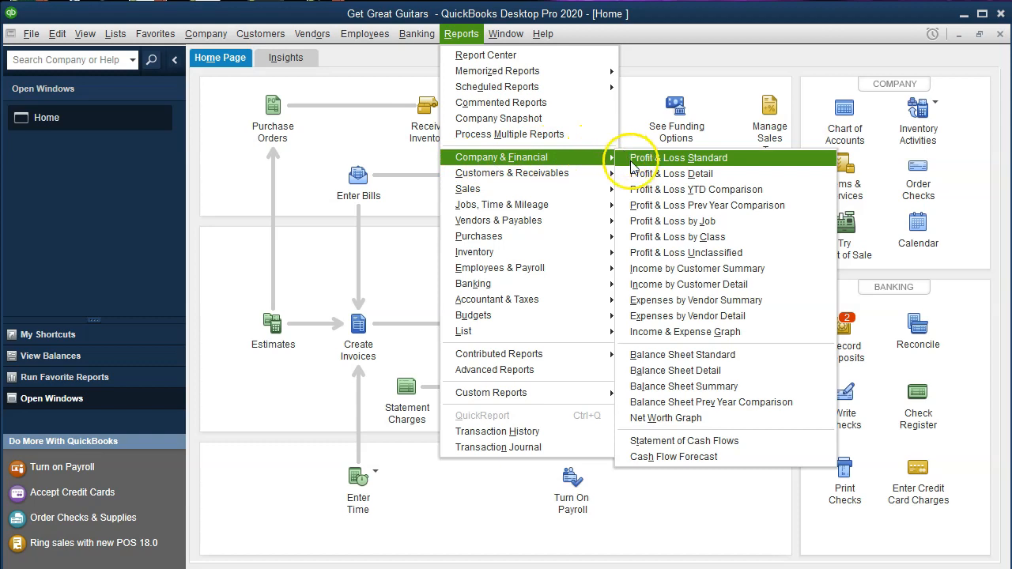
# Step: Run the Balance Sheet Standard report and customize its date range to 01/01/2020 through 12/31/2020
pyautogui.click(729, 360)
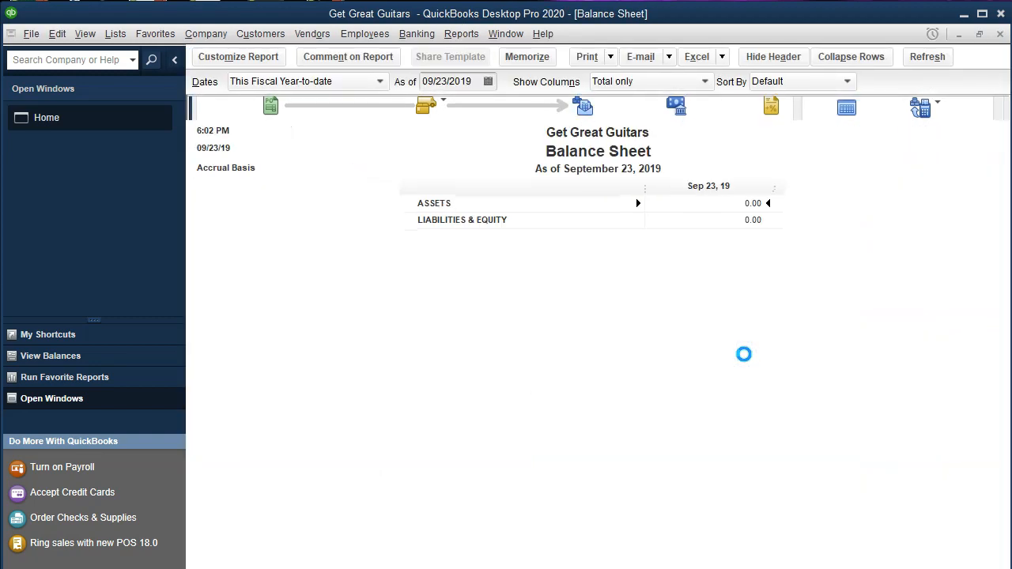
pyautogui.click(259, 65)
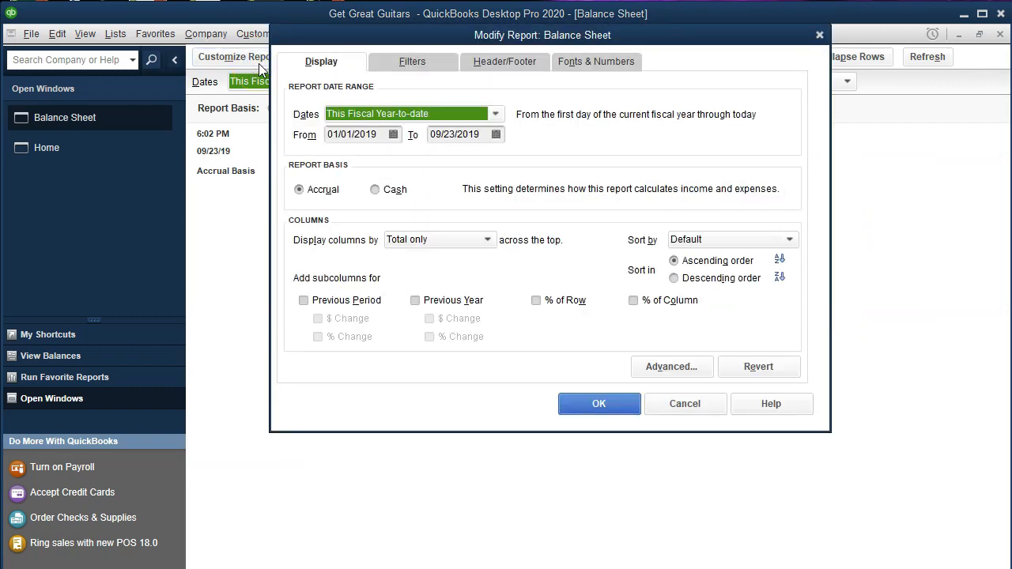
pyautogui.press('Tab')
pyautogui.write('010120')
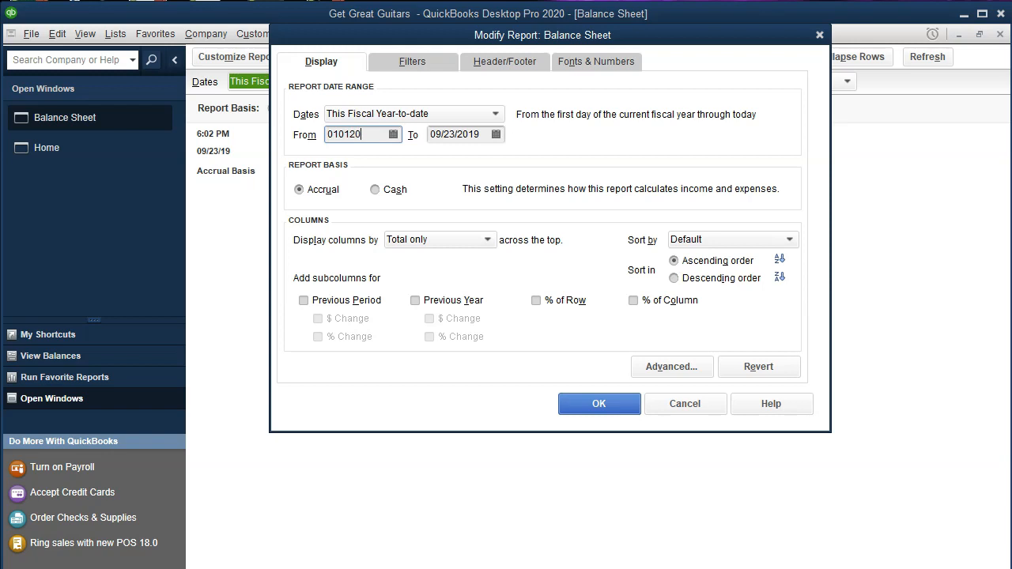
pyautogui.press('Tab')
pyautogui.write('123120')
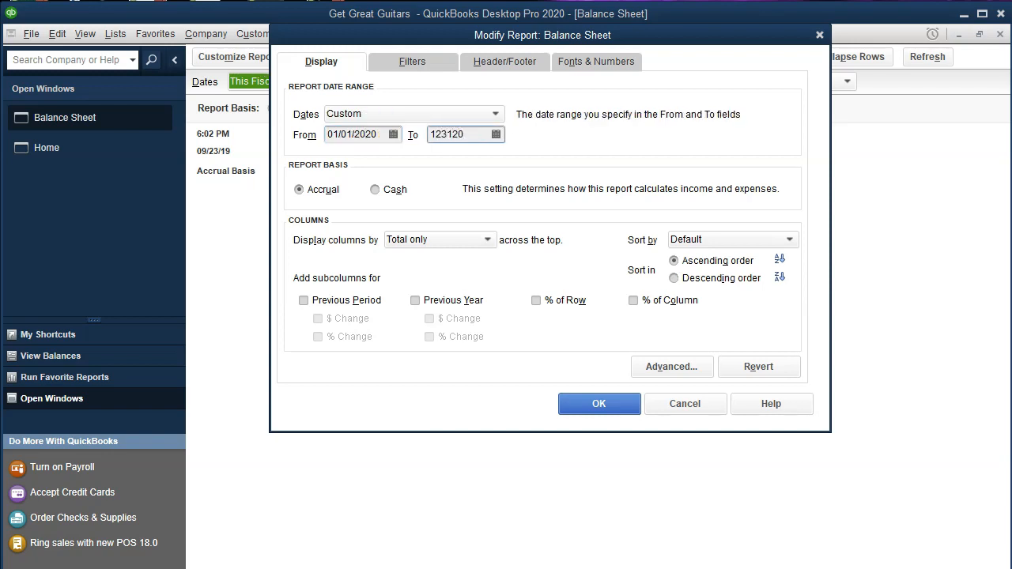
pyautogui.press('Tab')
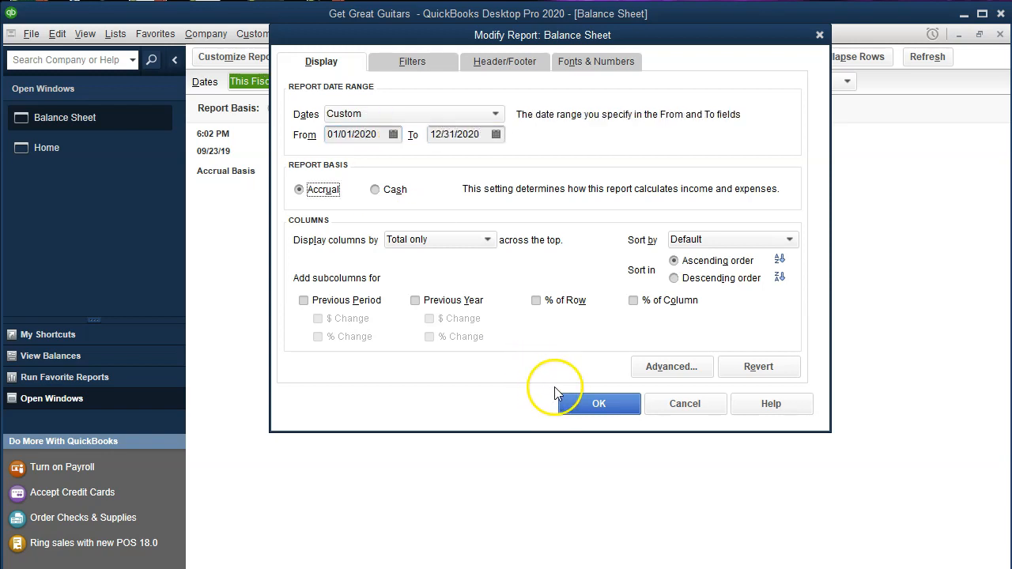
pyautogui.click(609, 403)
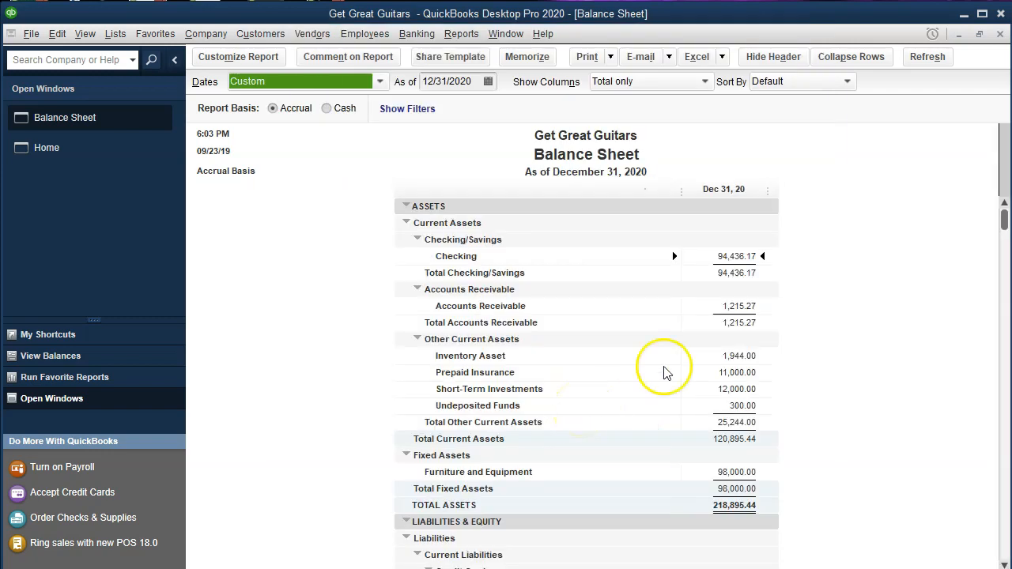
# Step: Review the balance sheet from the assets through the liabilities and equity, including Loan Payable
pyautogui.click(718, 256)
pyautogui.scroll(-1, 718, 300)
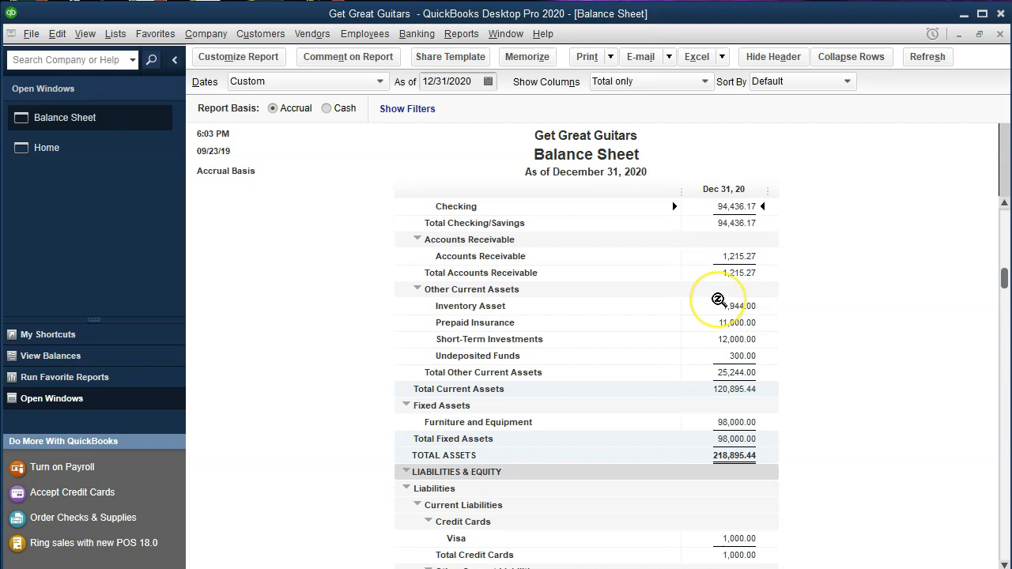
pyautogui.scroll(-3, 718, 301)
pyautogui.scroll(-1, 717, 299)
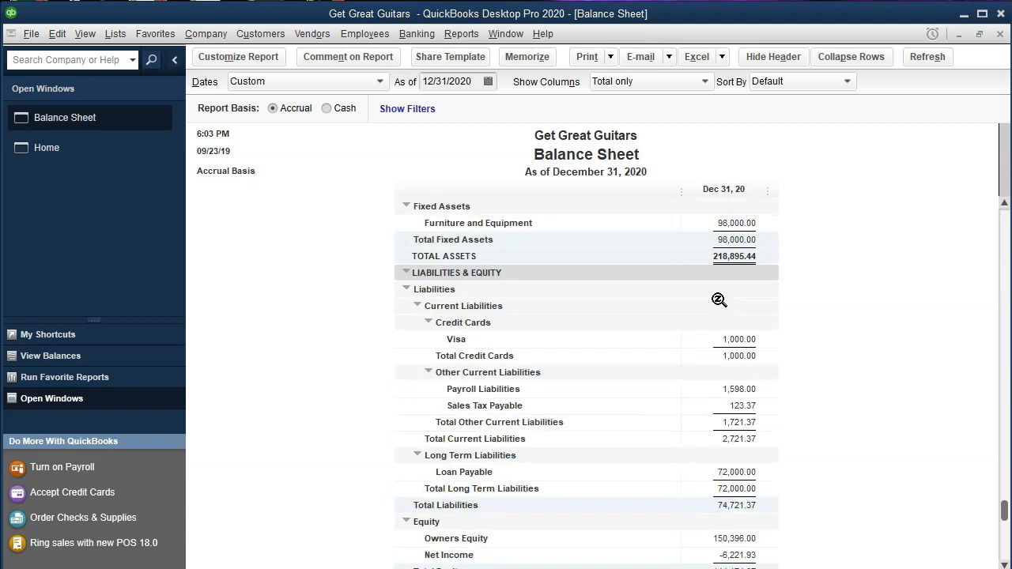
pyautogui.scroll(-1, 718, 301)
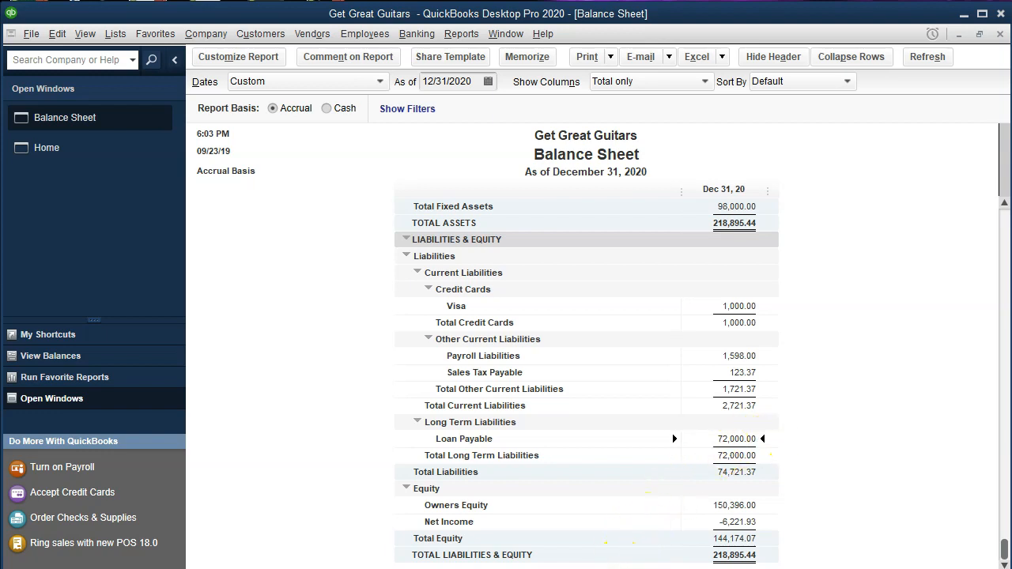
# Step: Switch to the Loan Payments.xlsx workbook in Excel and examine the loan terms, payment formula and table headings on the Long Term sheet
pyautogui.hotkey('alt', 'Tab')
pyautogui.click(294, 362)
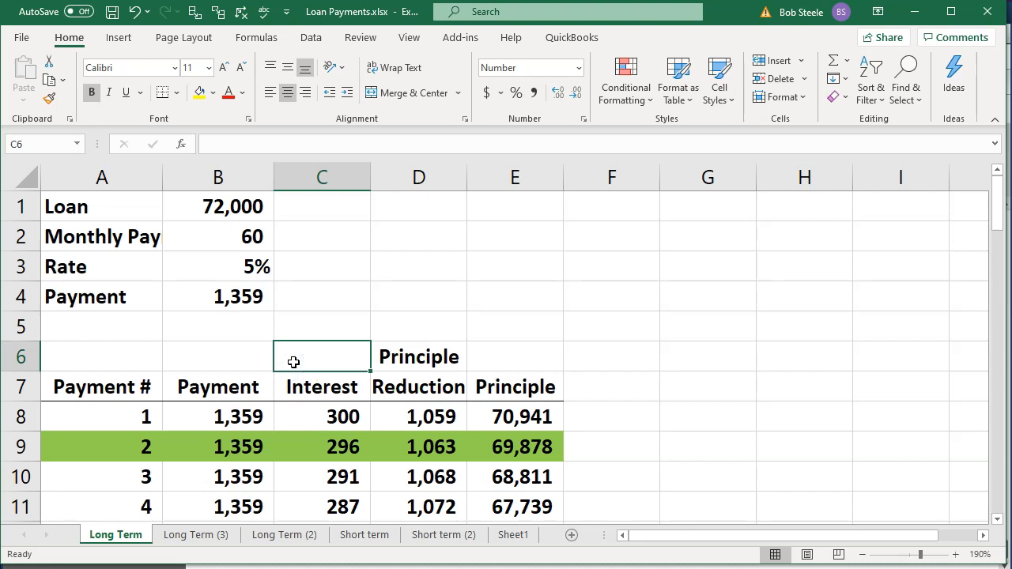
pyautogui.click(253, 215)
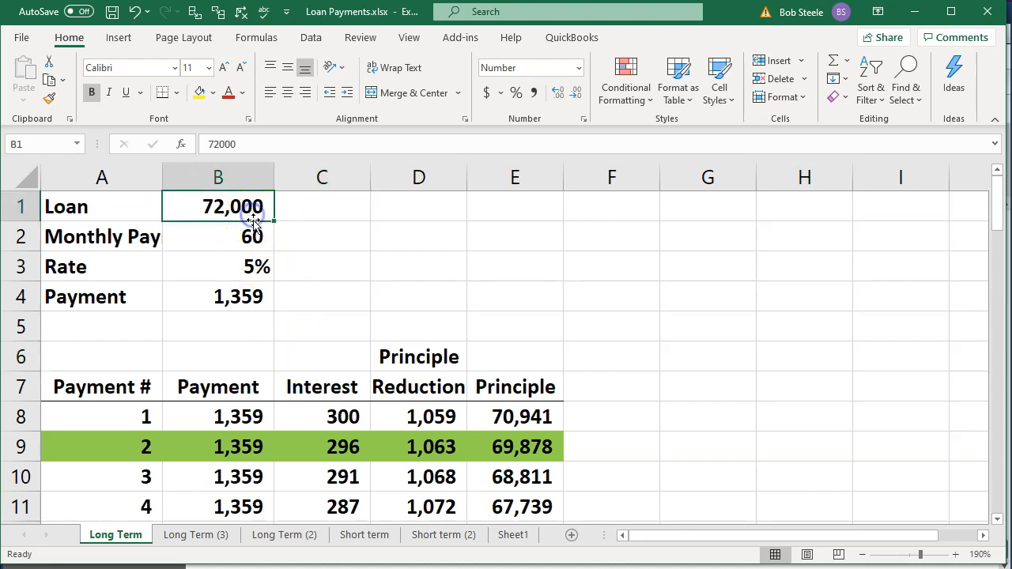
pyautogui.press('Down')
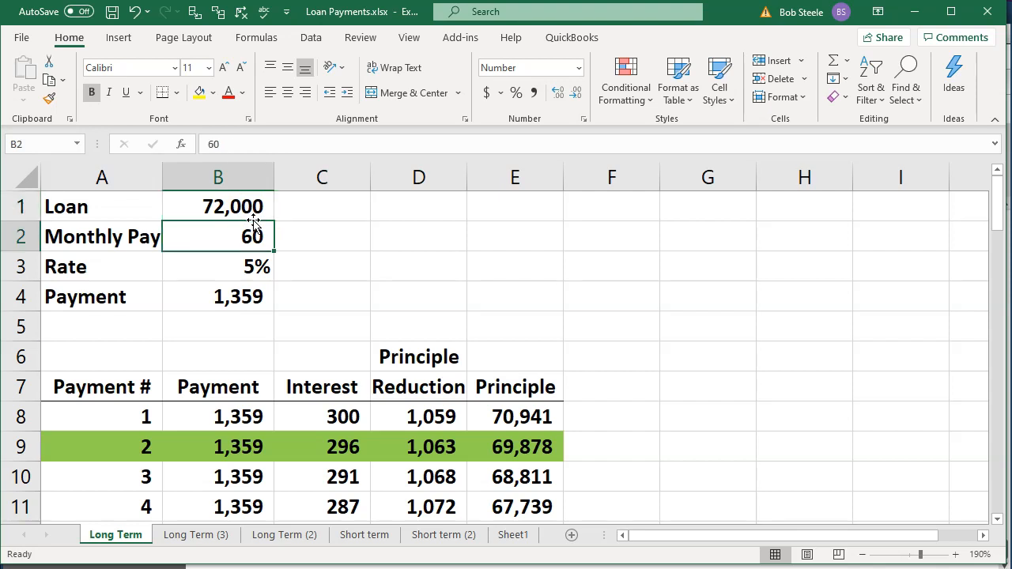
pyautogui.press('Down')
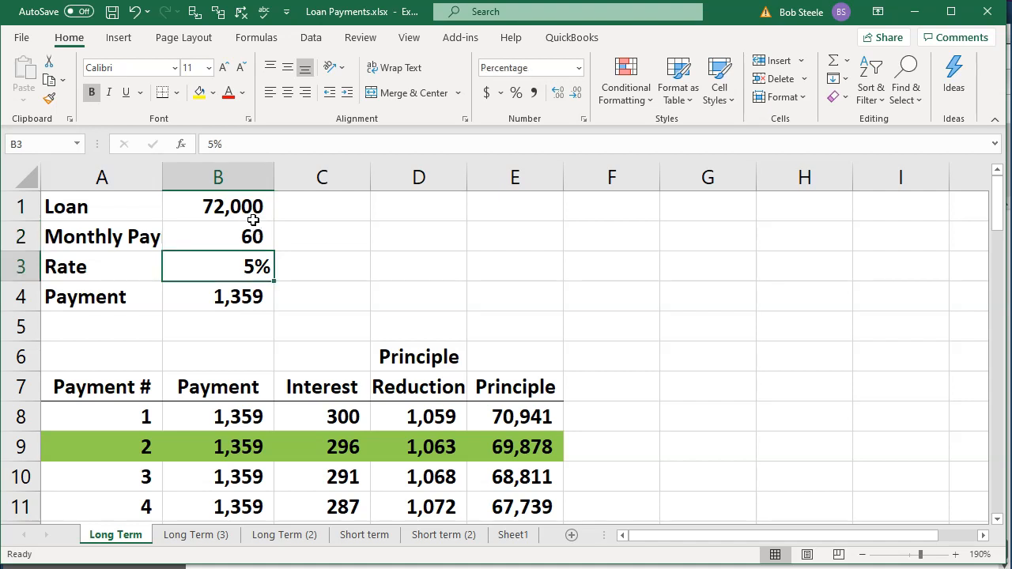
pyautogui.press('Down')
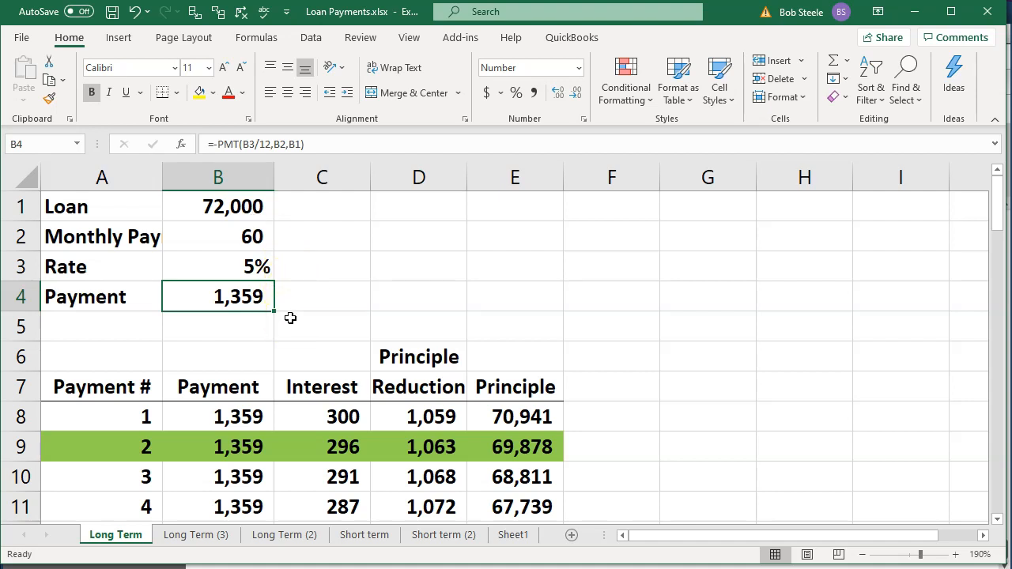
pyautogui.click(338, 382)
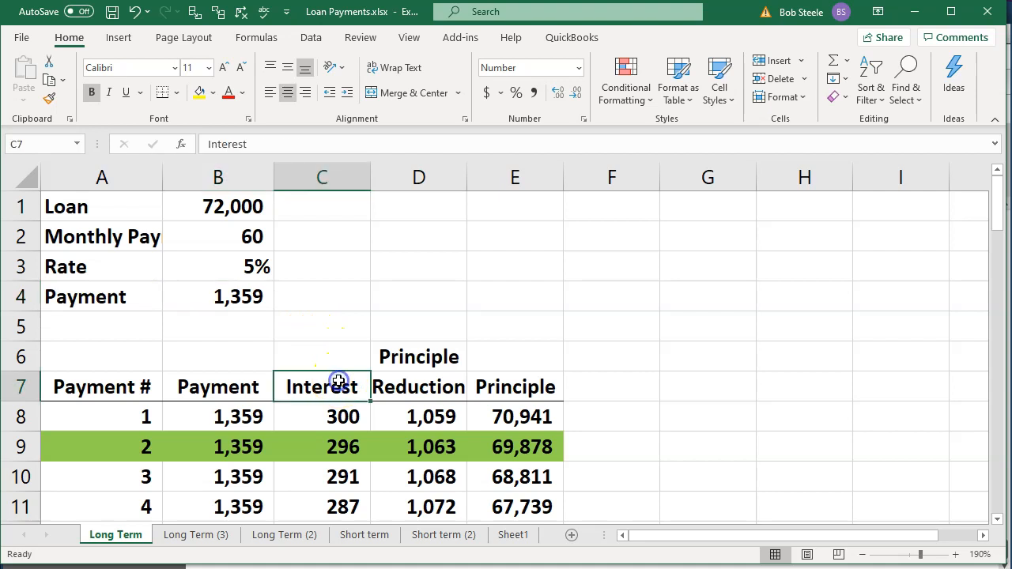
pyautogui.press('Right')
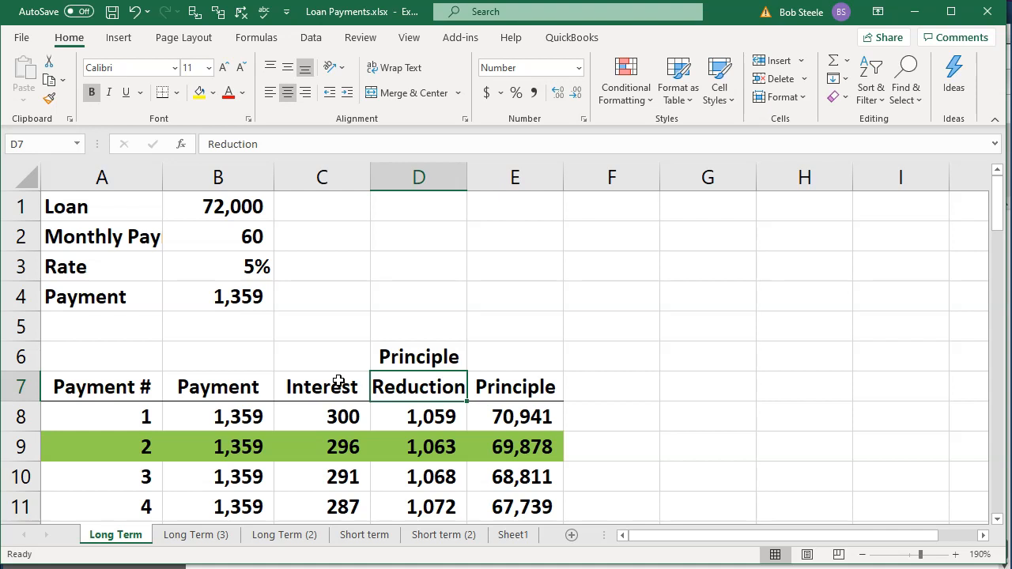
pyautogui.click(479, 421)
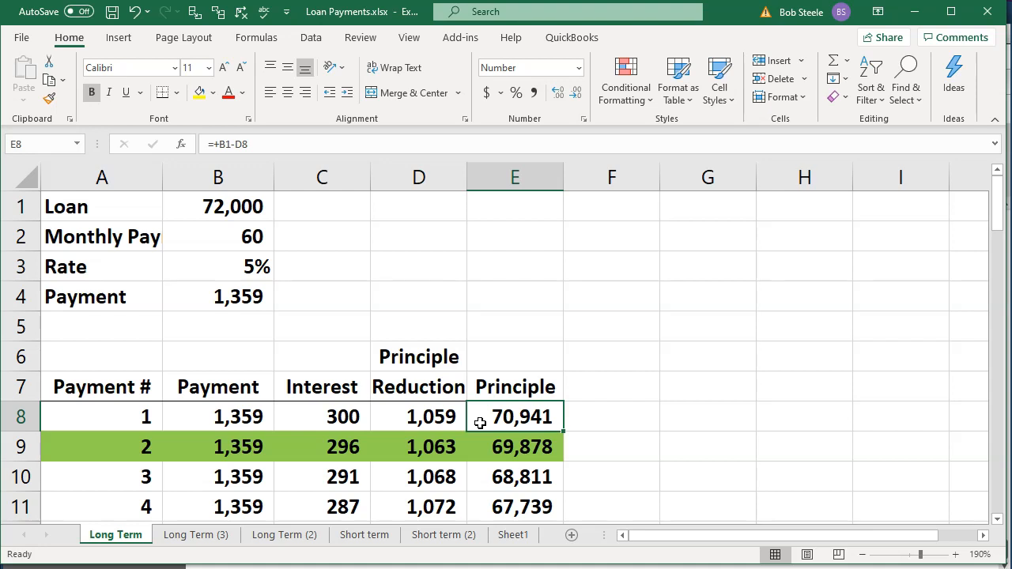
# Step: Examine how each payment splits into interest and reduction in the first rows of the amortization table, and the remaining principal
pyautogui.scroll(-2, 480, 423)
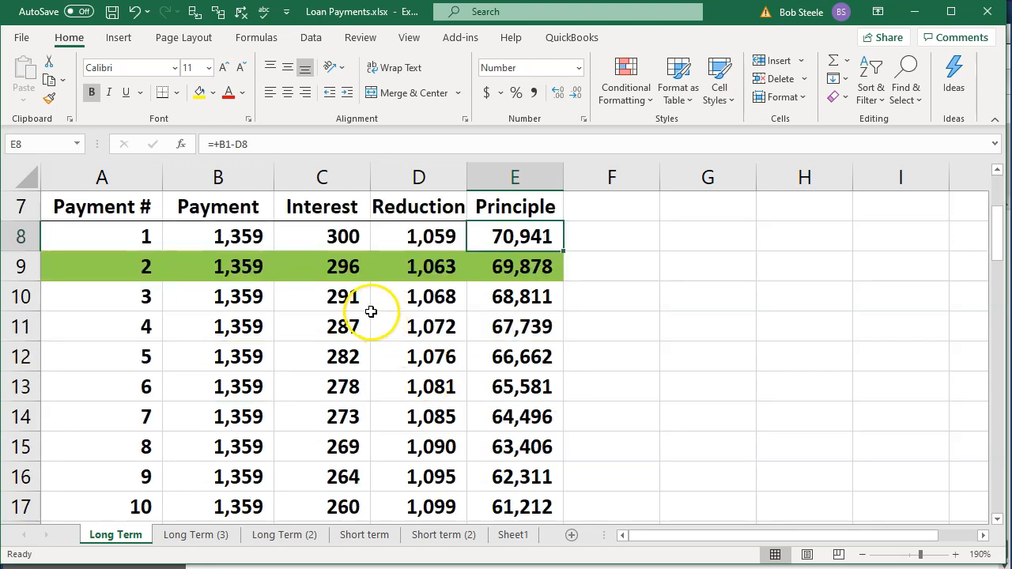
pyautogui.click(246, 237)
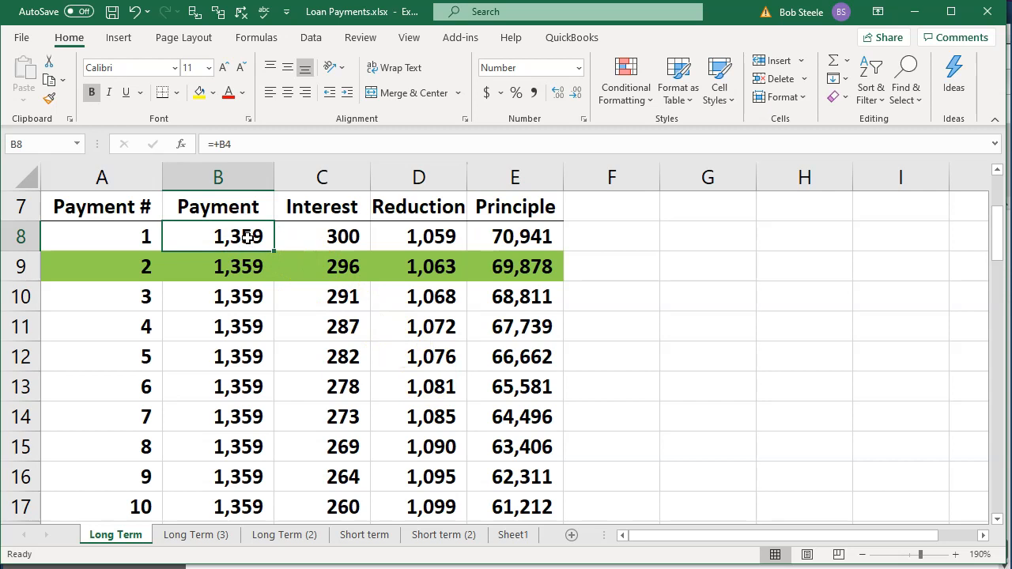
pyautogui.press('Right')
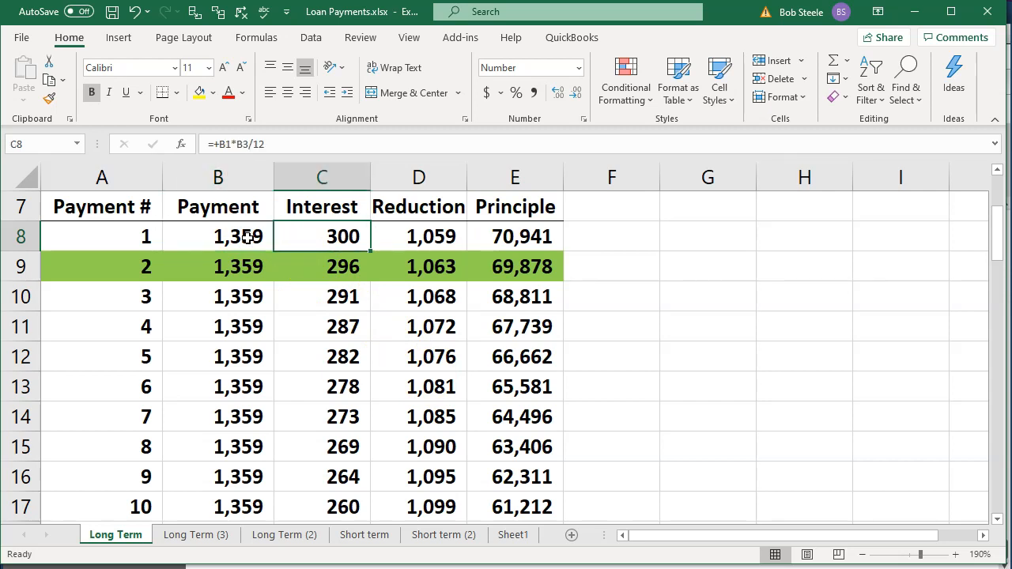
pyautogui.press('Right')
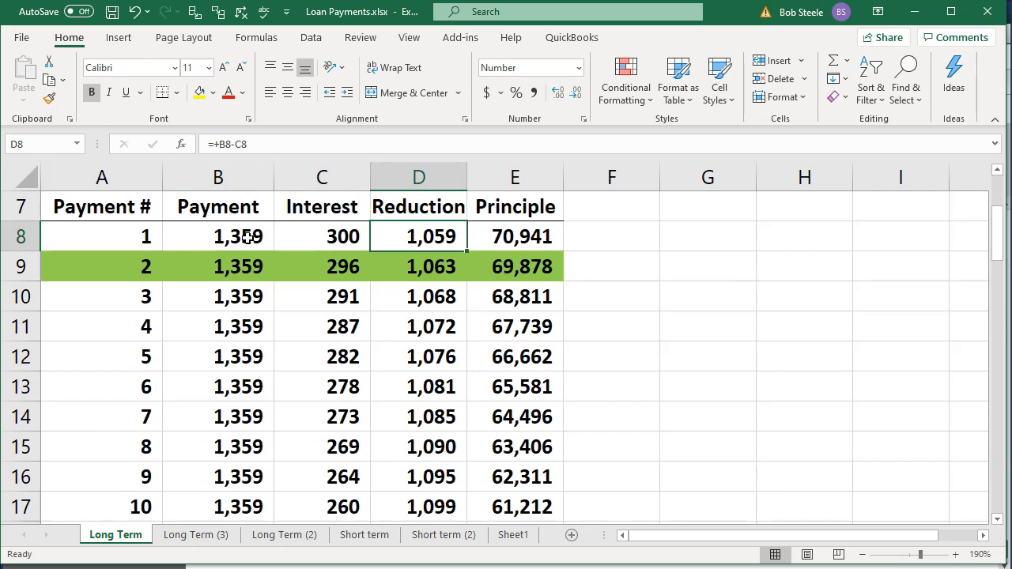
pyautogui.press('Down')
pyautogui.press('Right')
pyautogui.press('Down')
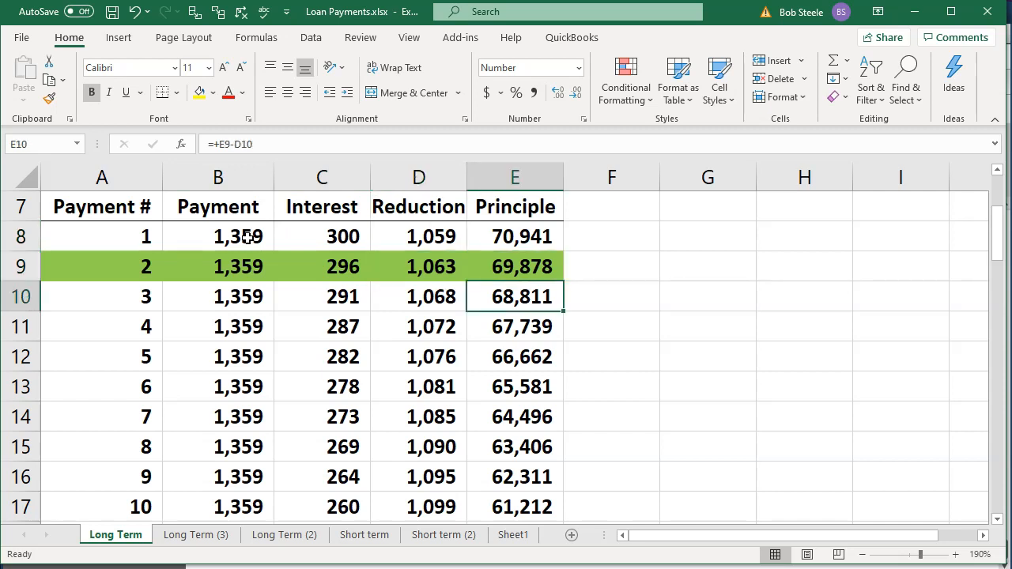
pyautogui.press('Down')
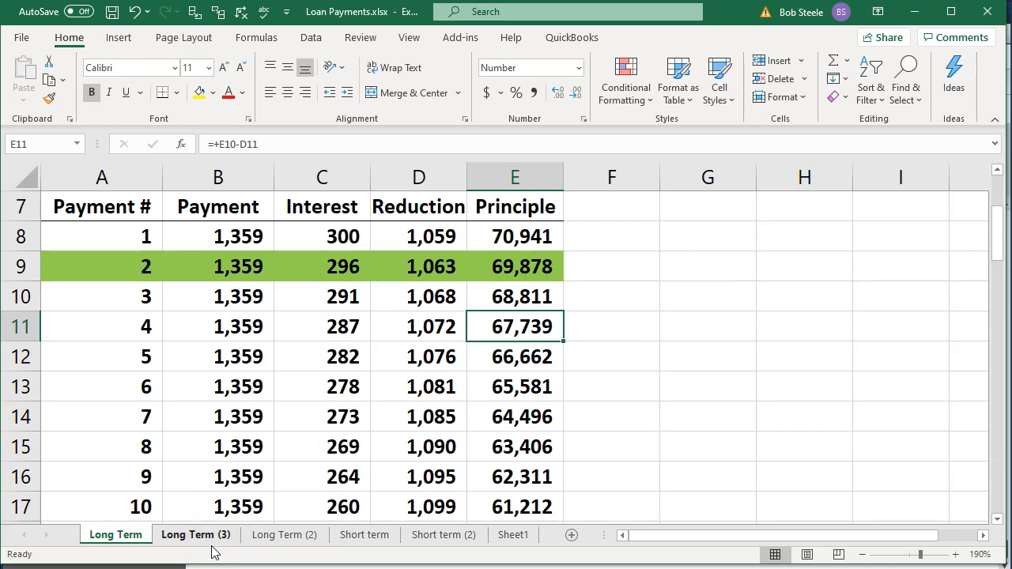
pyautogui.click(324, 208)
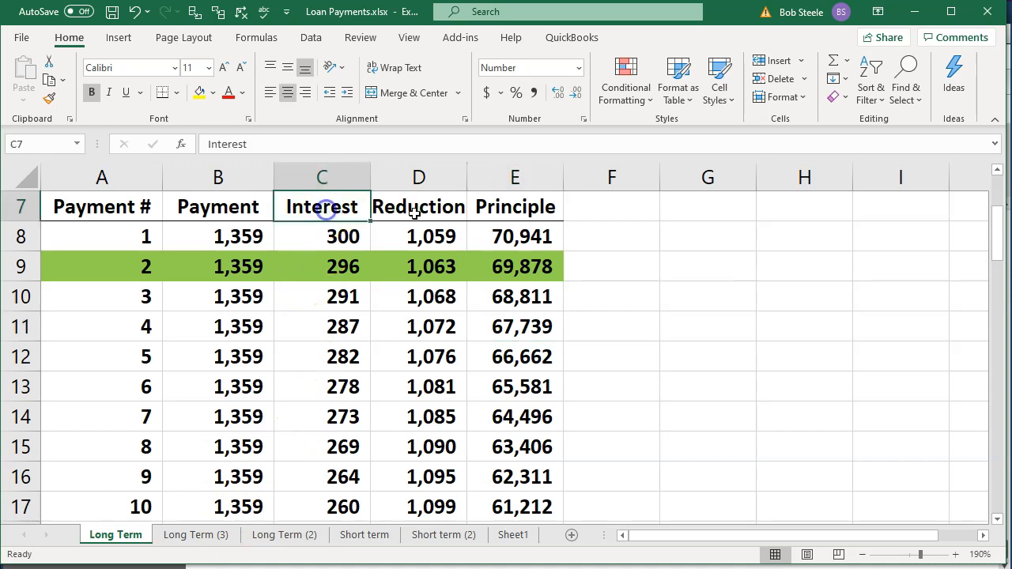
# Step: Open the Long Term (3) worksheet and select the loan amount in B1
pyautogui.click(198, 538)
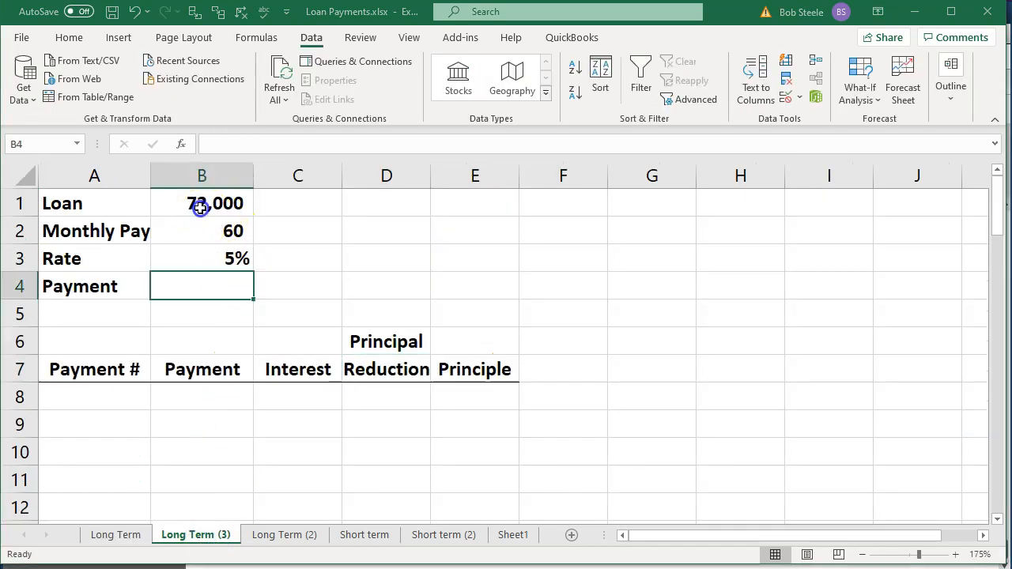
pyautogui.click(203, 204)
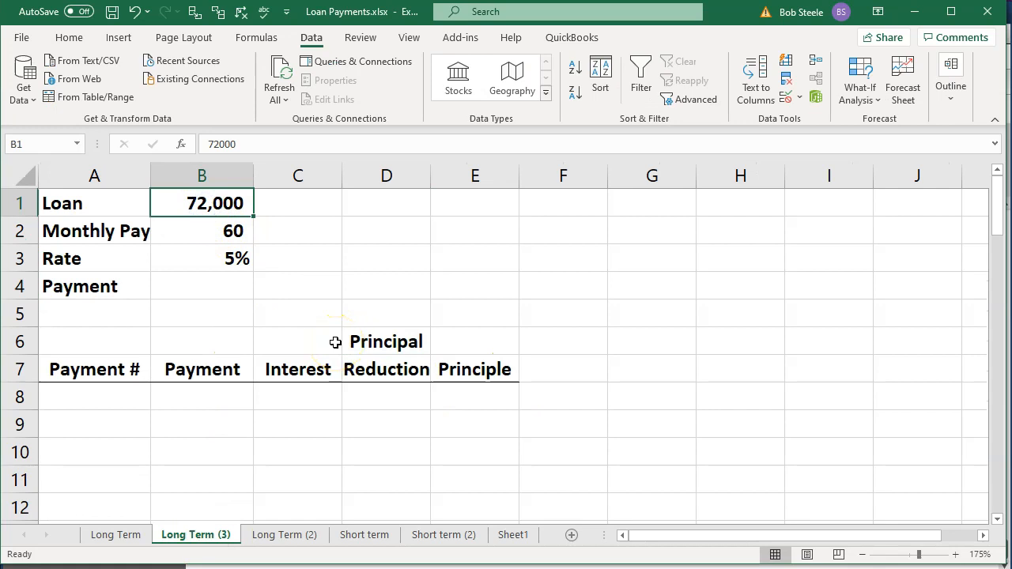
# Step: Calculate =5*12 in cell D2 to check the number of monthly payments, and clear the cell
pyautogui.press('Down')
pyautogui.press('Right')
pyautogui.press('Right')
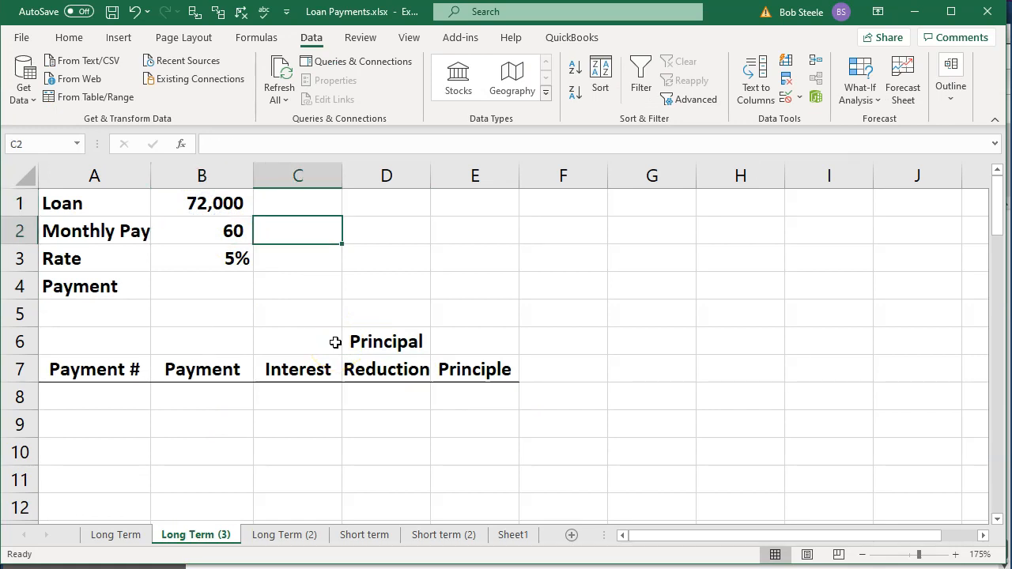
pyautogui.write('=5*12')
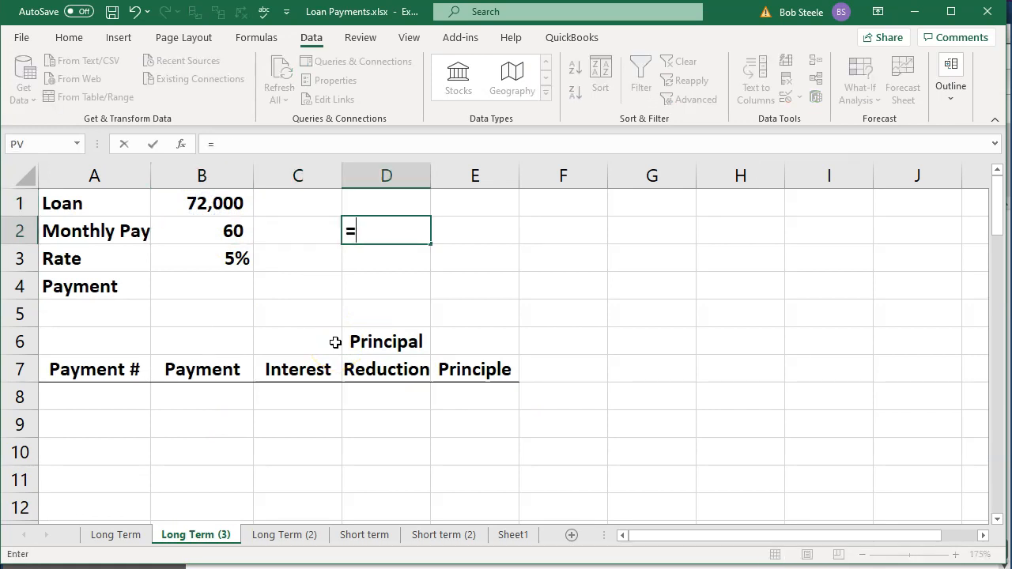
pyautogui.press('Return')
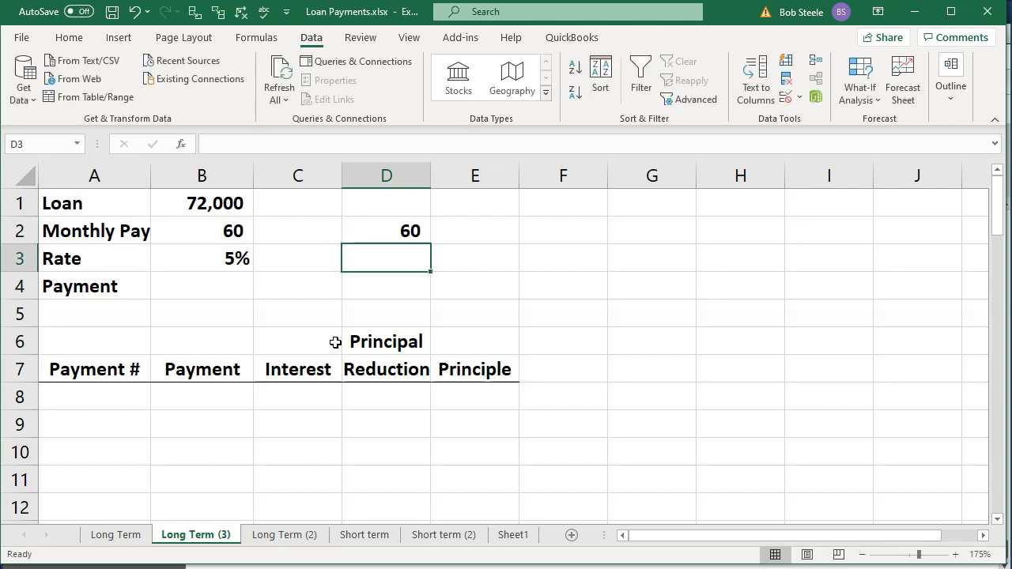
pyautogui.press('Up')
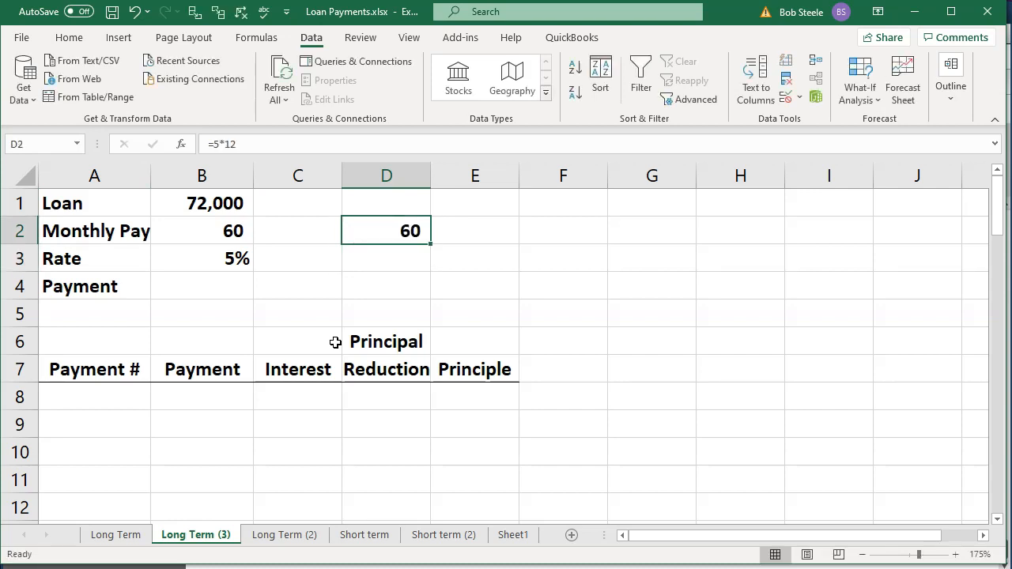
pyautogui.press('Delete')
# Step: Check the rate, loan amount and number of payments, and select the empty Payment cell B4
pyautogui.press('Left')
pyautogui.press('Left')
pyautogui.press('Down')
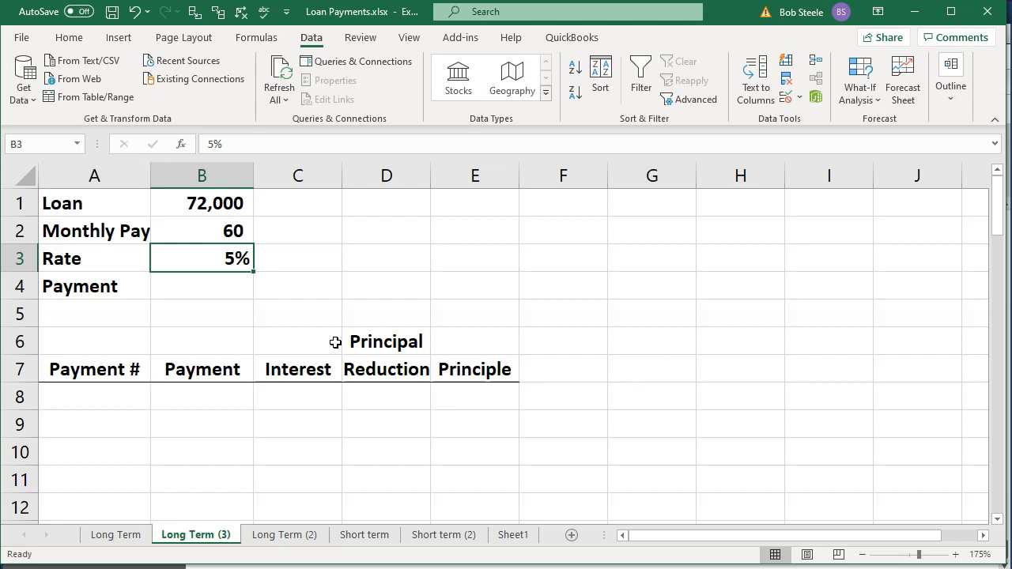
pyautogui.press('Down')
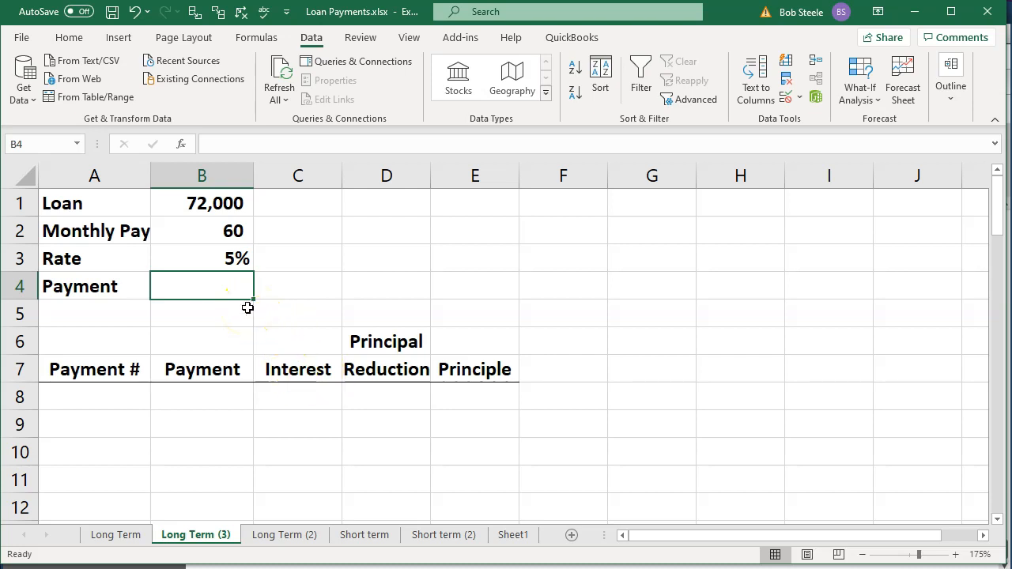
pyautogui.click(223, 229)
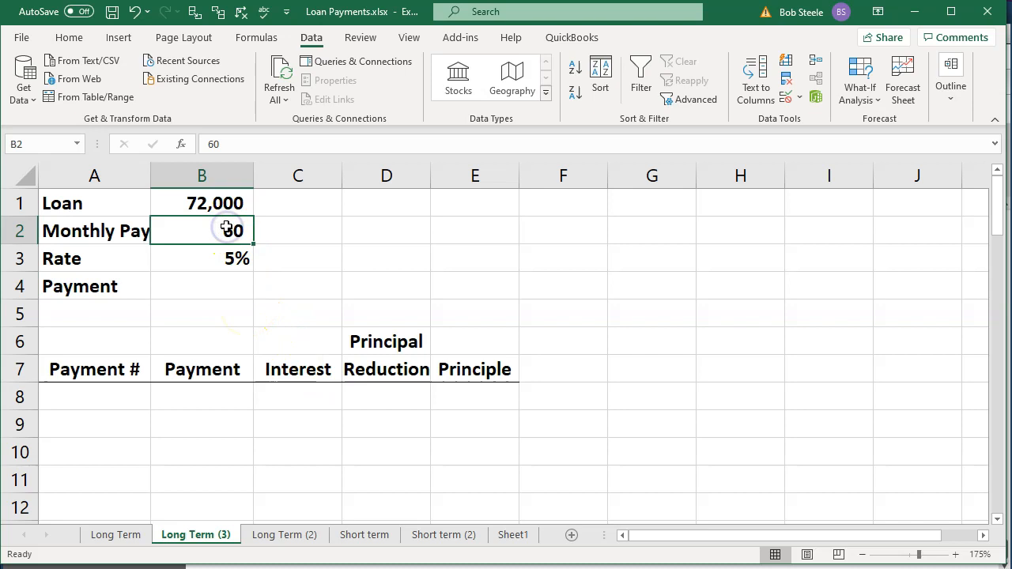
pyautogui.click(221, 207)
pyautogui.click(221, 235)
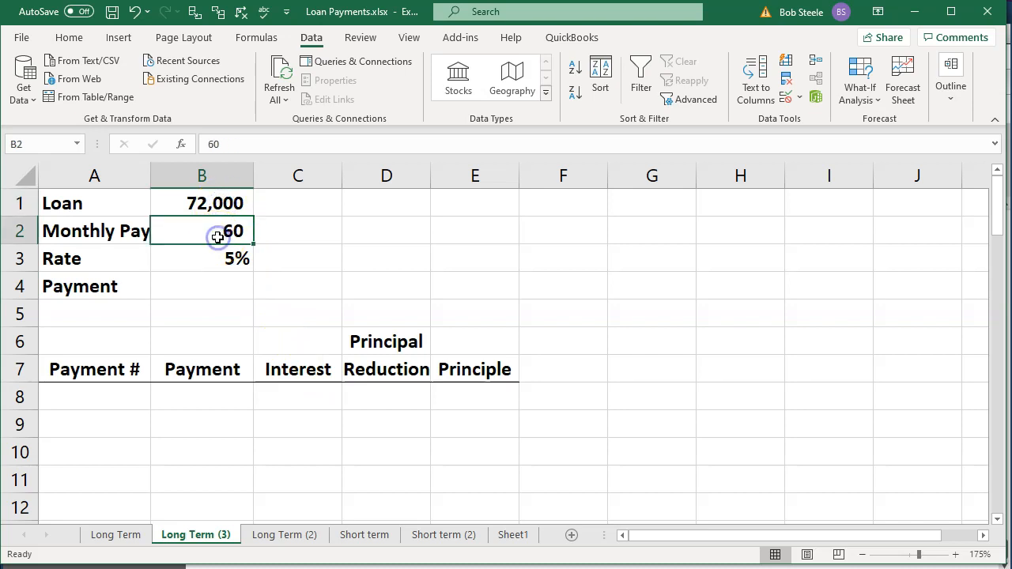
pyautogui.click(202, 287)
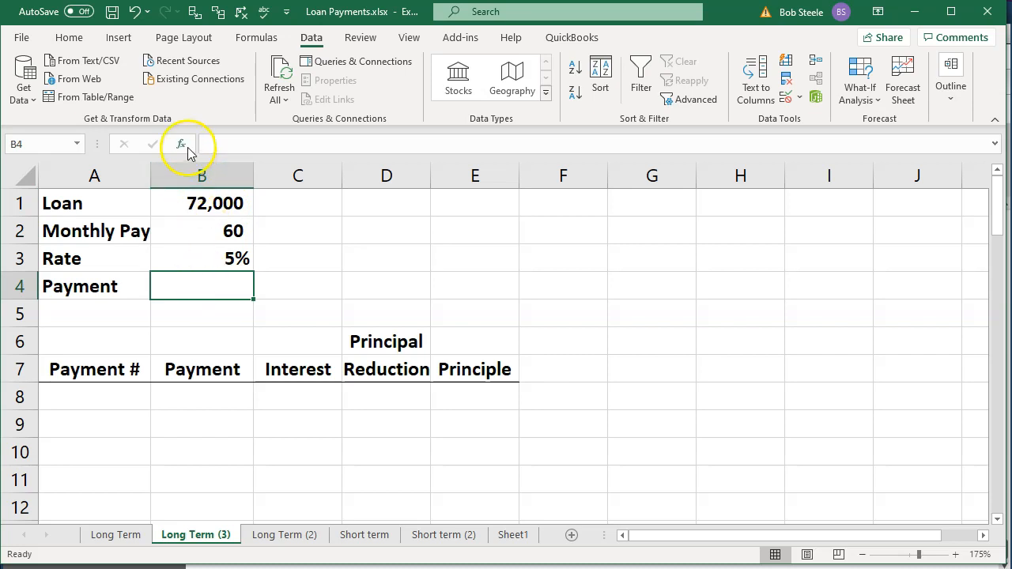
# Step: Search for the PMT function and insert it into the Payment cell B4
pyautogui.click(254, 40)
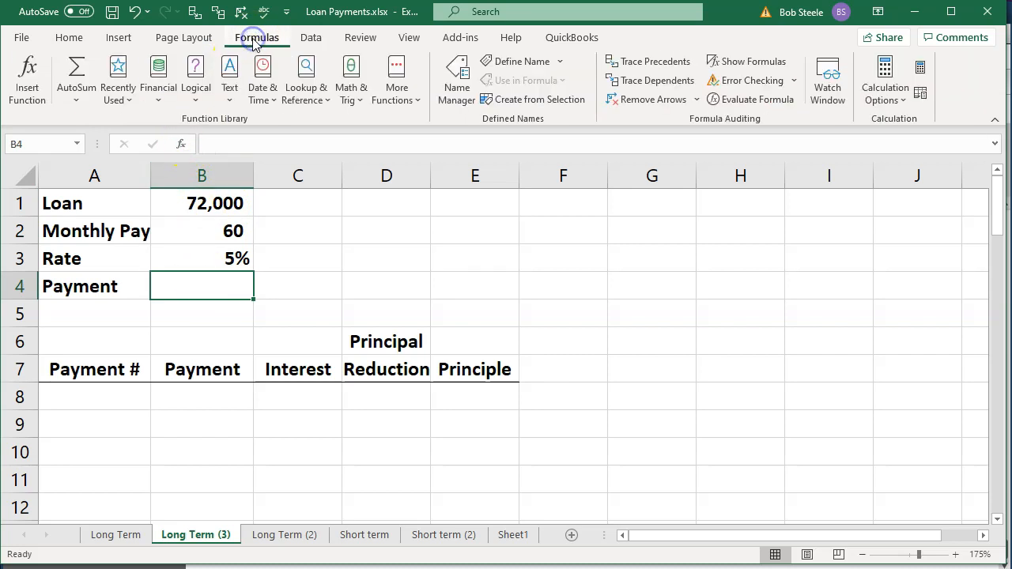
pyautogui.click(27, 70)
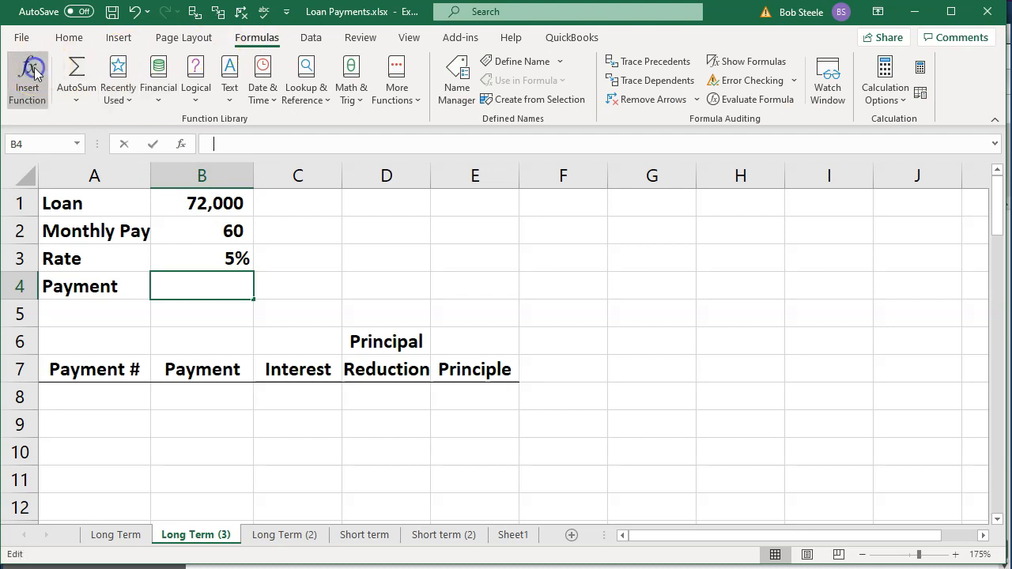
pyautogui.moveTo(267, 213); pyautogui.dragTo(474, 178)
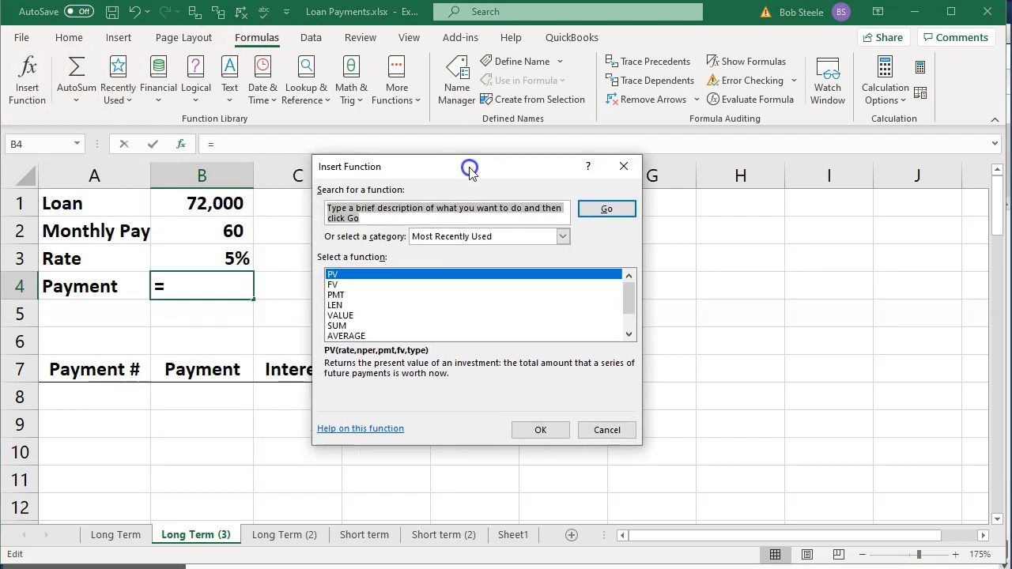
pyautogui.click(387, 213)
pyautogui.write('PMT')
pyautogui.press('Return')
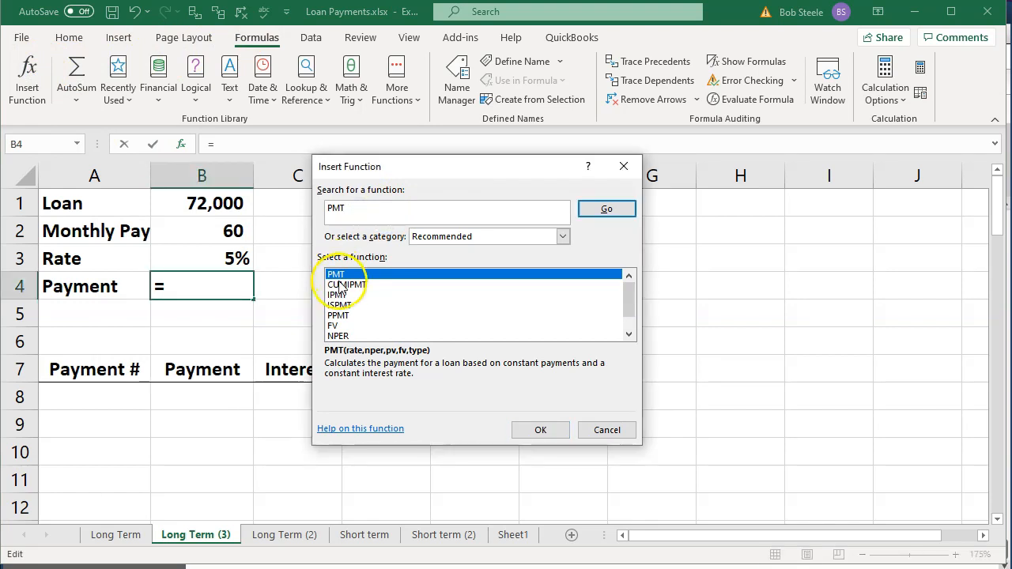
pyautogui.click(559, 429)
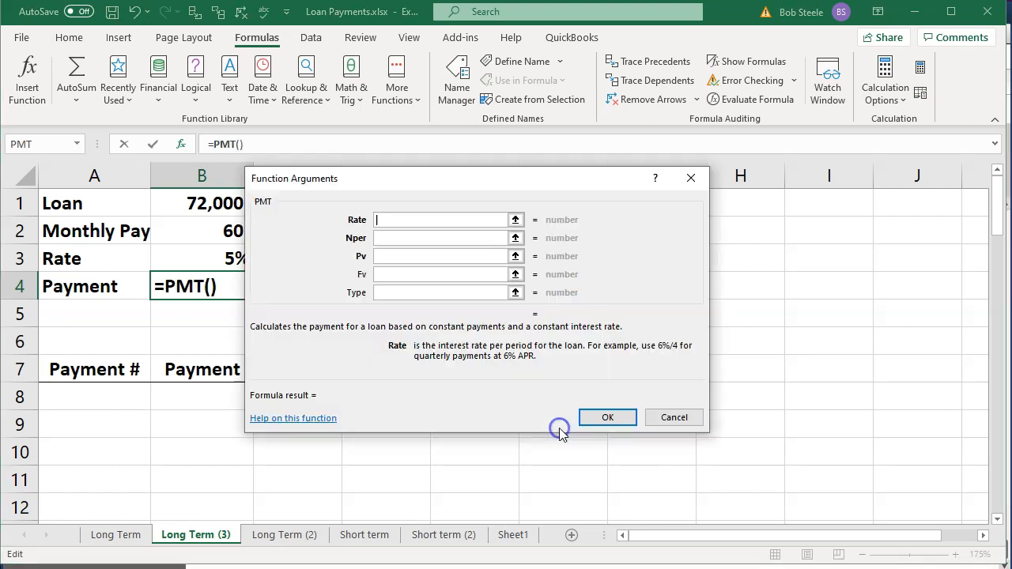
pyautogui.moveTo(394, 185); pyautogui.dragTo(467, 146)
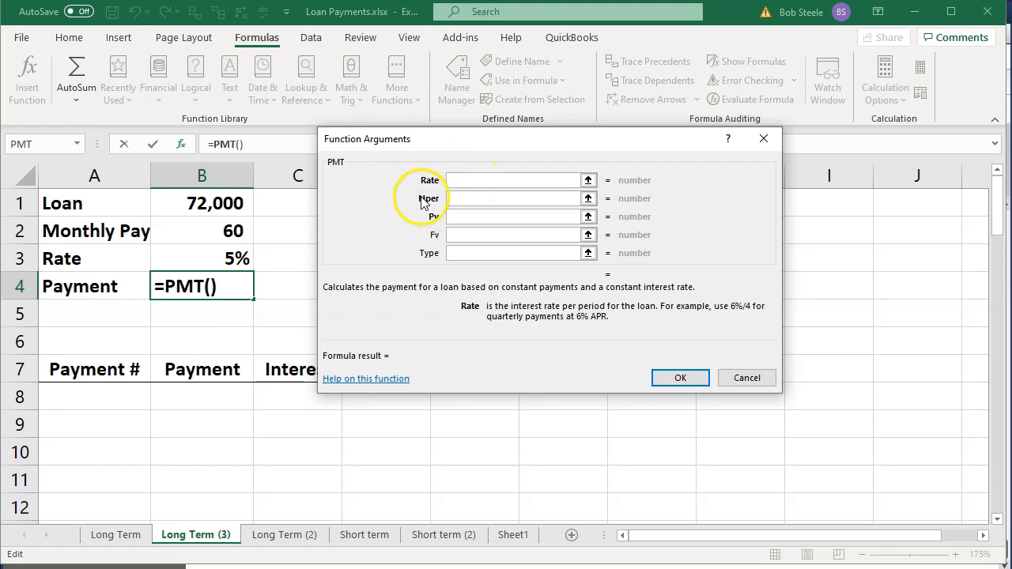
# Step: Fill in the PMT arguments with Rate B3/12, Nper B2 and Pv B1, and accept the function
pyautogui.click(230, 258)
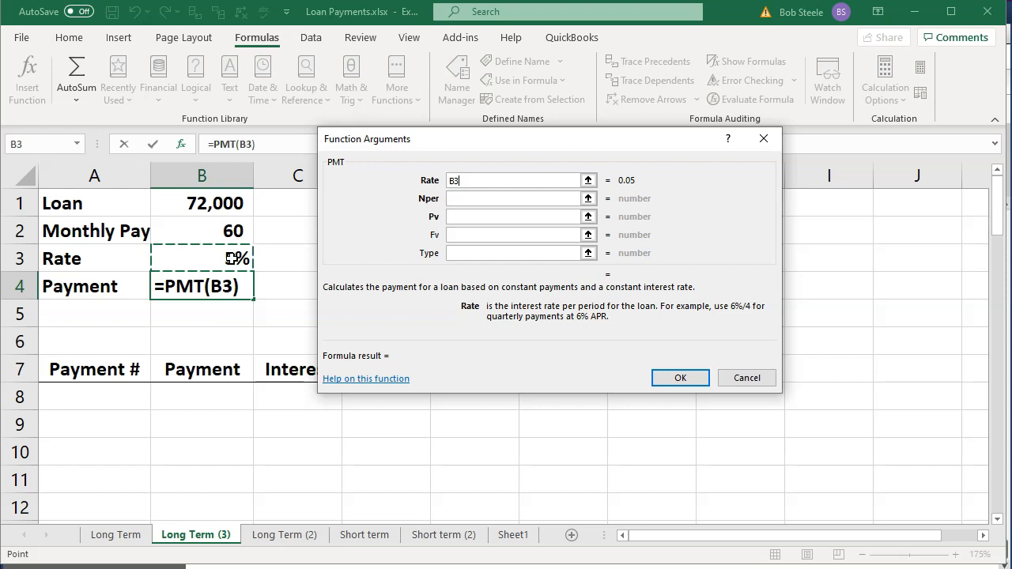
pyautogui.write('/12')
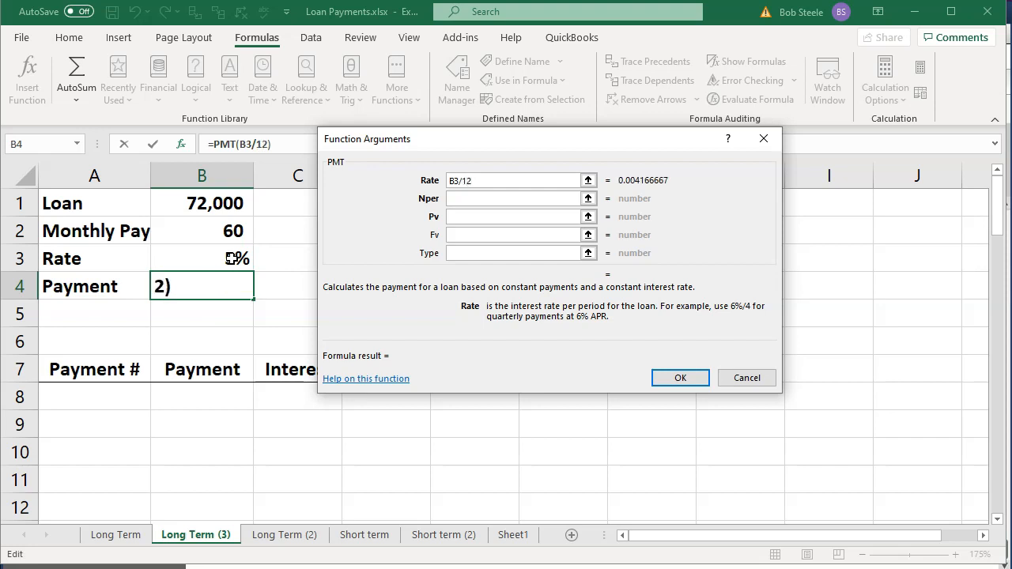
pyautogui.click(466, 198)
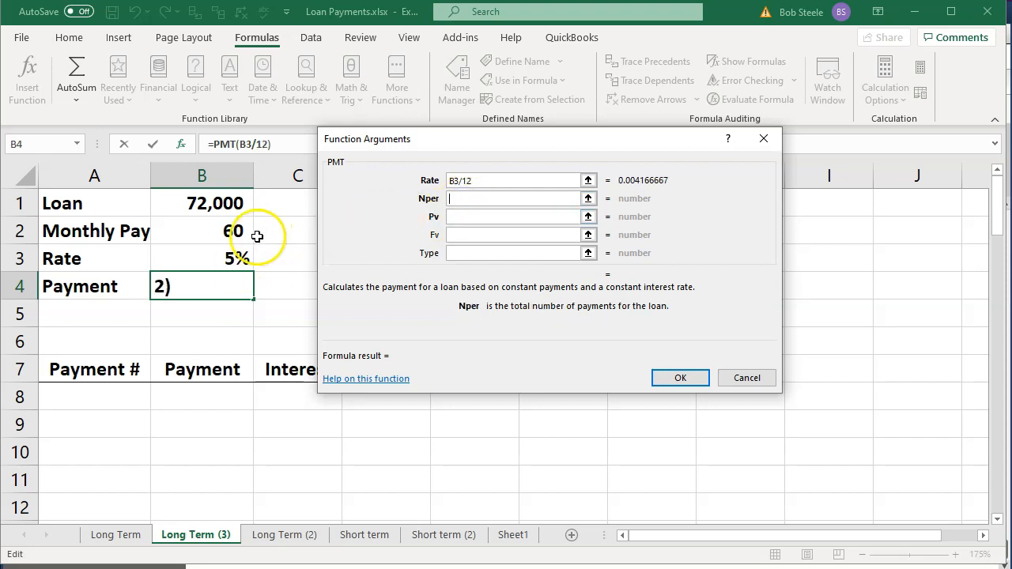
pyautogui.click(233, 230)
pyautogui.click(472, 217)
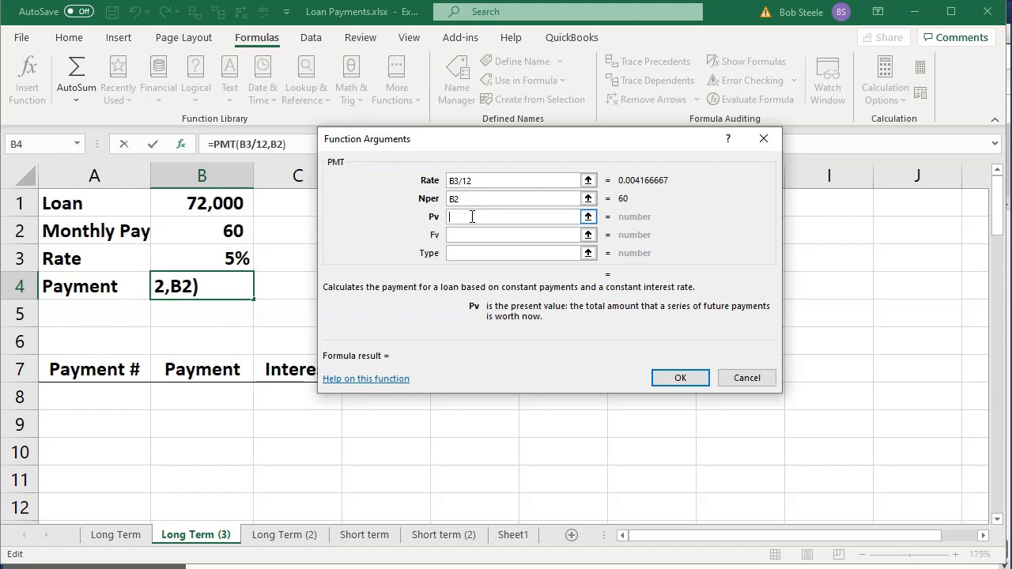
pyautogui.click(215, 203)
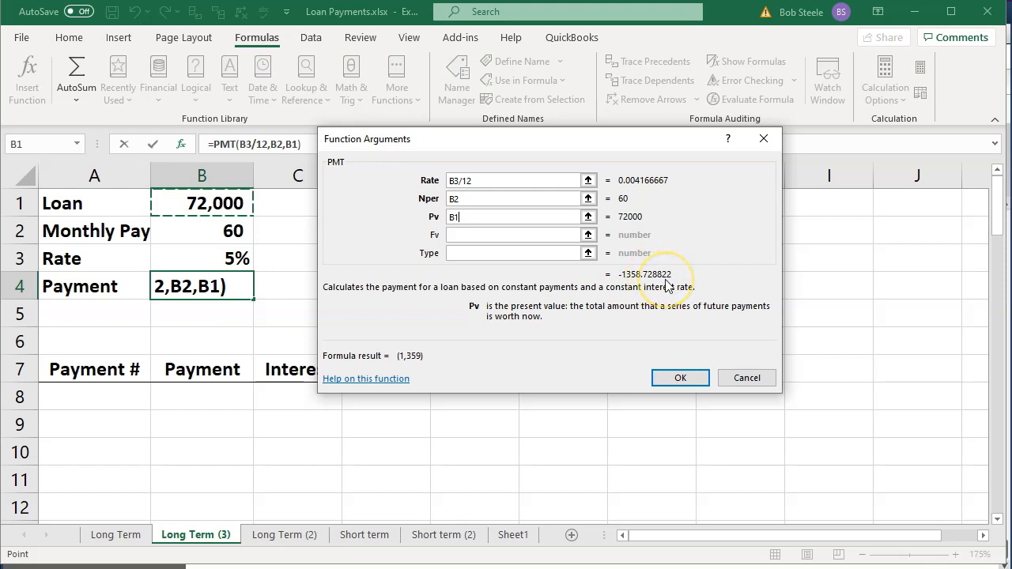
pyautogui.click(675, 376)
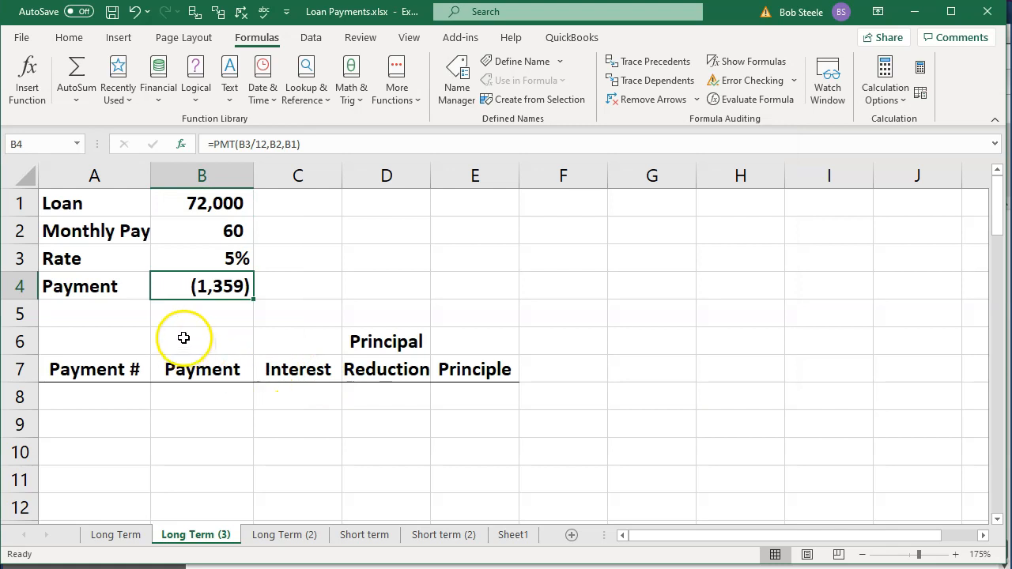
# Step: Add a minus sign before PMT in B4 so the formula reads =-PMT(B3/12,B2,B1)
pyautogui.doubleClick(181, 288)
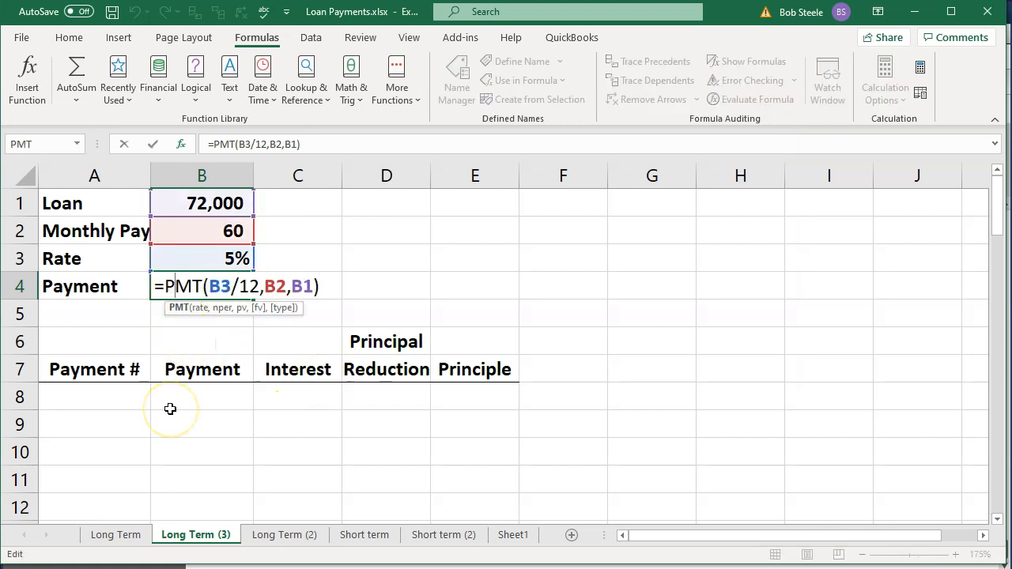
pyautogui.press('Left')
pyautogui.write('-')
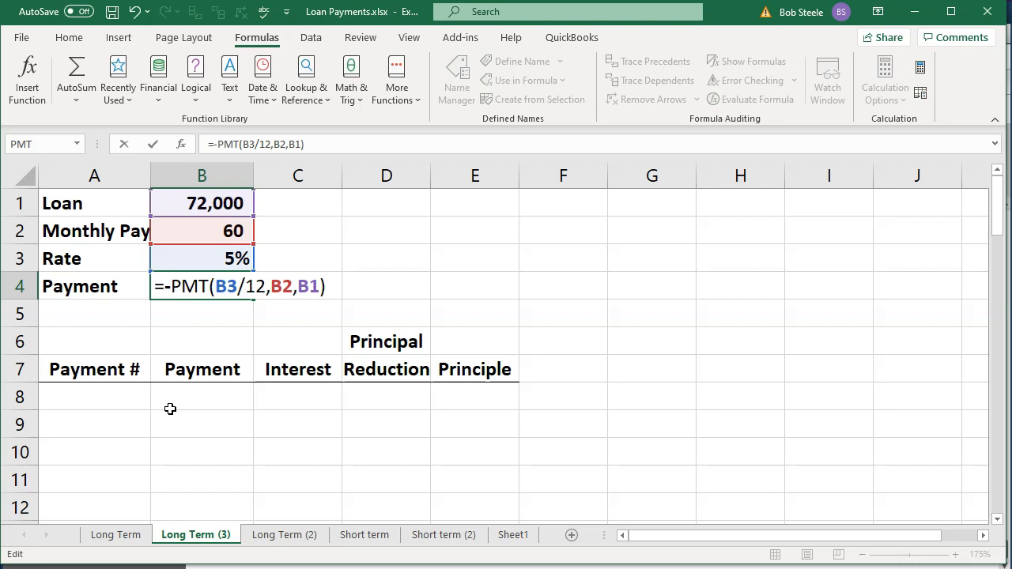
pyautogui.press('Return')
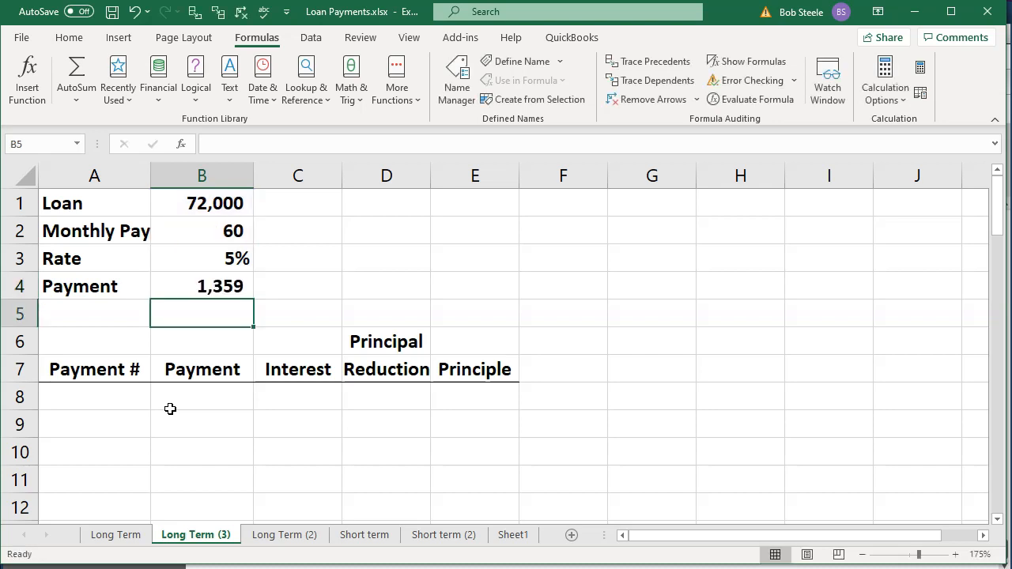
# Step: Examine the rate, number of periods and present value arguments of the payment formula in B4
pyautogui.doubleClick(175, 287)
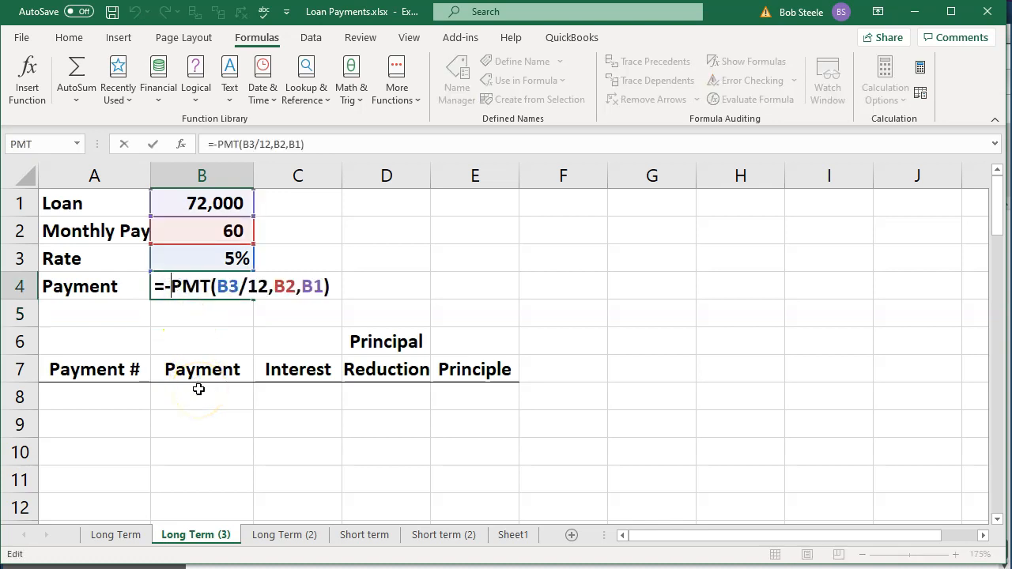
pyautogui.press('Right')
pyautogui.press('Right')
pyautogui.press('Right')
pyautogui.press('Right')
pyautogui.press('Right')
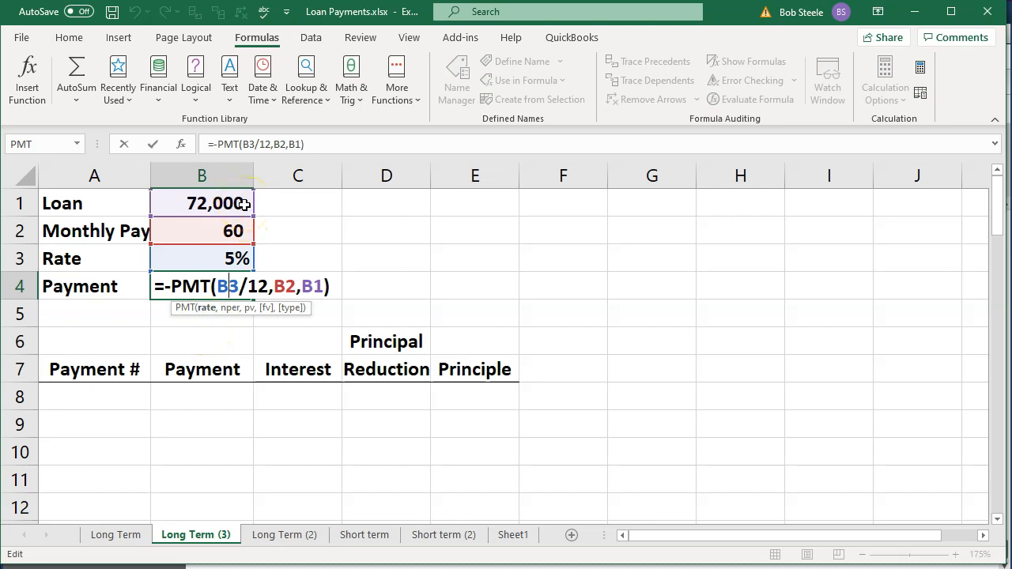
pyautogui.press('Right')
pyautogui.press('Right')
pyautogui.press('Right')
pyautogui.press('Right')
pyautogui.press('Right')
pyautogui.press('Right')
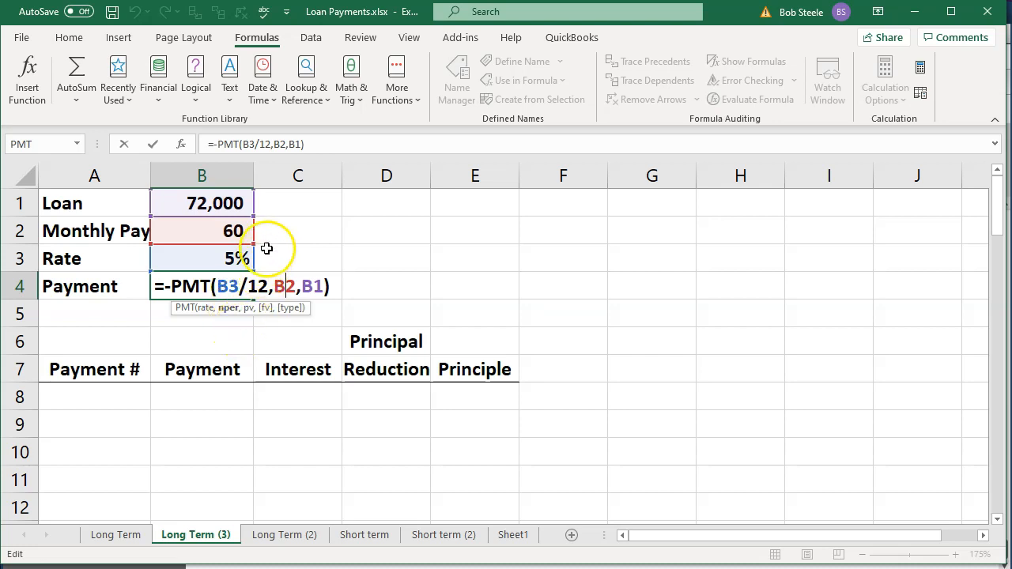
pyautogui.press('Right')
pyautogui.press('Right')
pyautogui.press('Right')
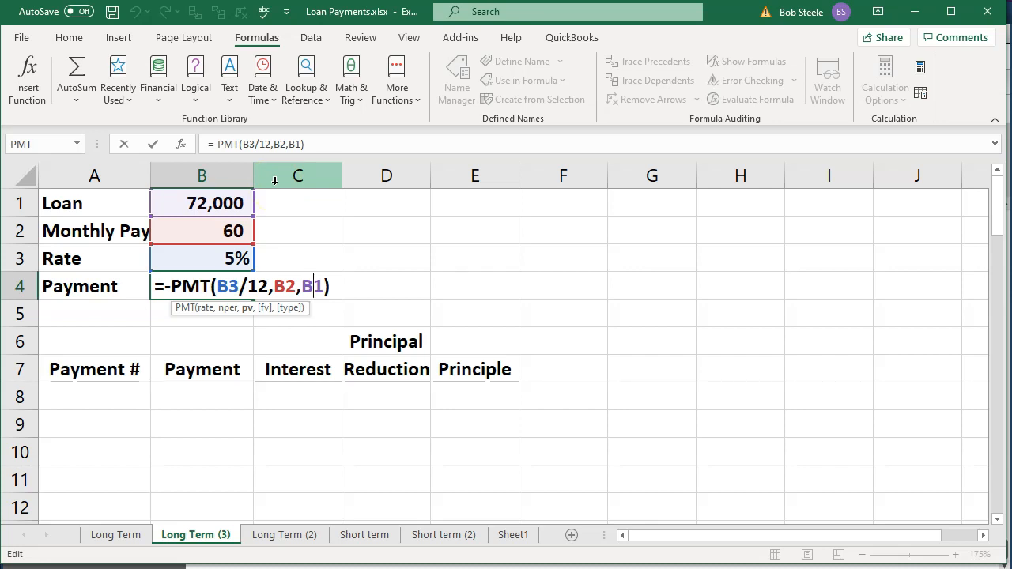
pyautogui.press('Return')
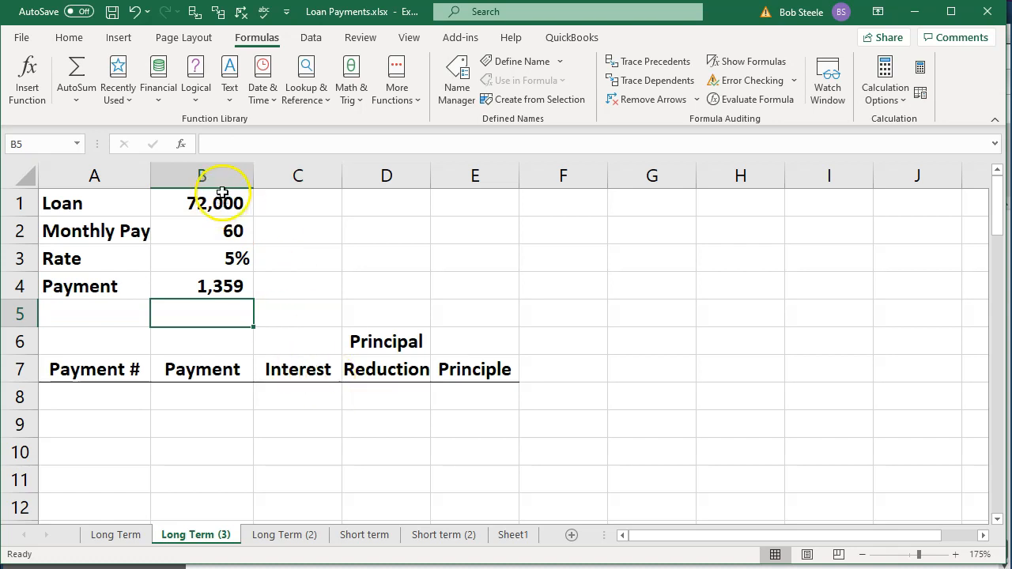
# Step: Clear the interest rate in B3 and set it to 8%
pyautogui.moveTo(219, 199); pyautogui.dragTo(221, 221)
pyautogui.click(217, 260)
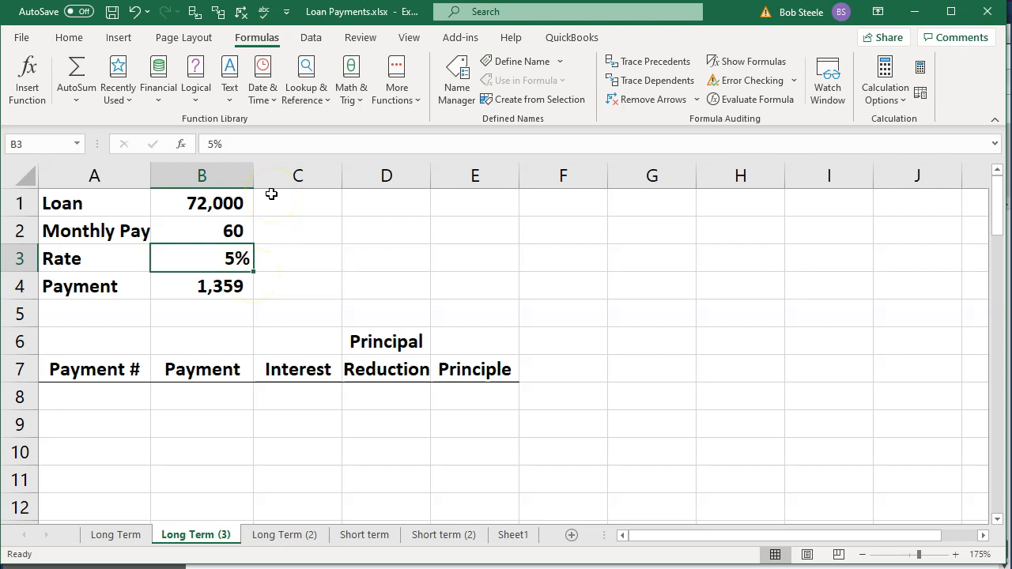
pyautogui.press('Delete')
pyautogui.press('Down')
pyautogui.press('Up')
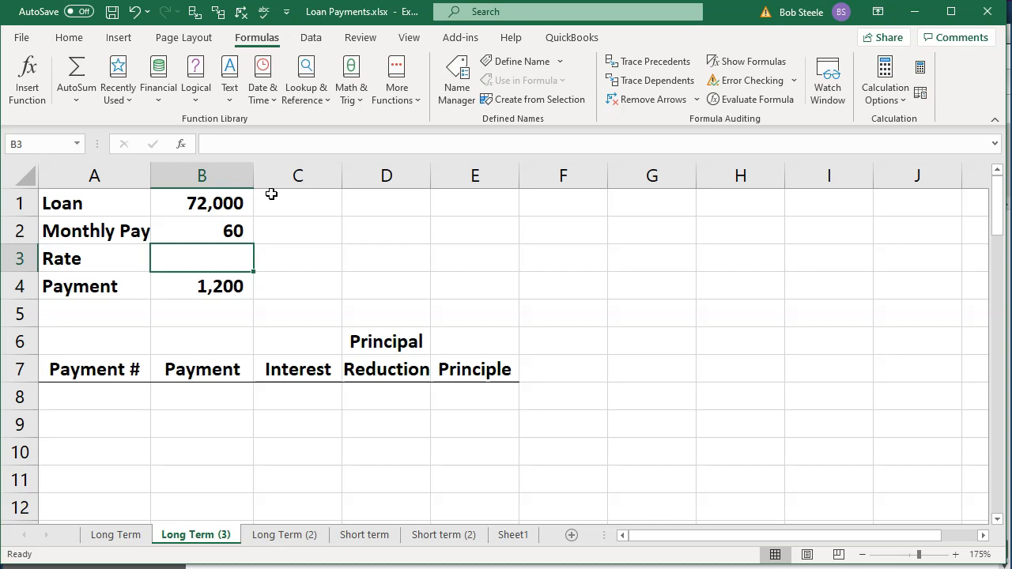
pyautogui.write('8')
pyautogui.press('Return')
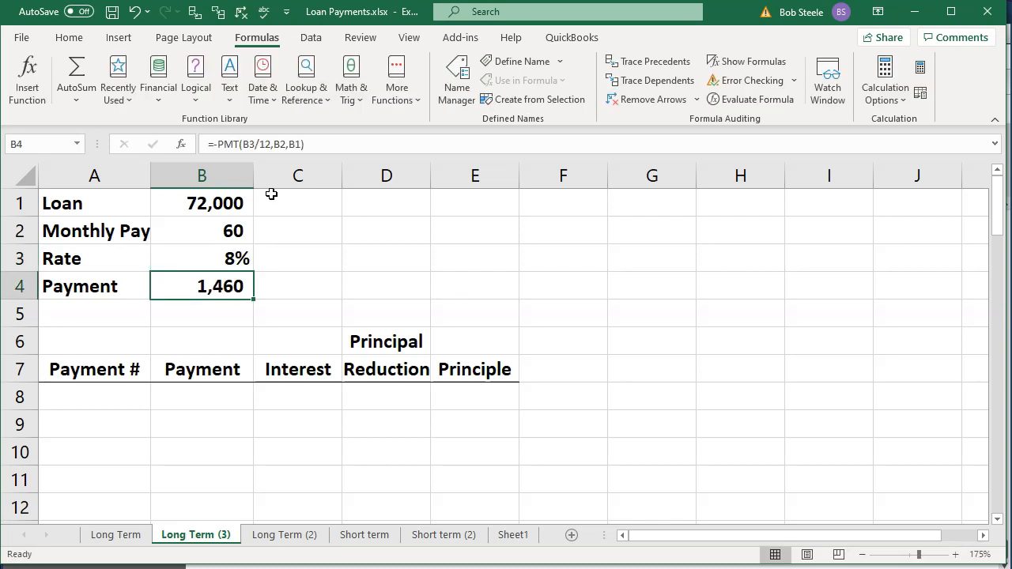
# Step: Give the rate cell B3 a yellow fill and centre its content
pyautogui.click(199, 259)
pyautogui.rightClick(204, 261)
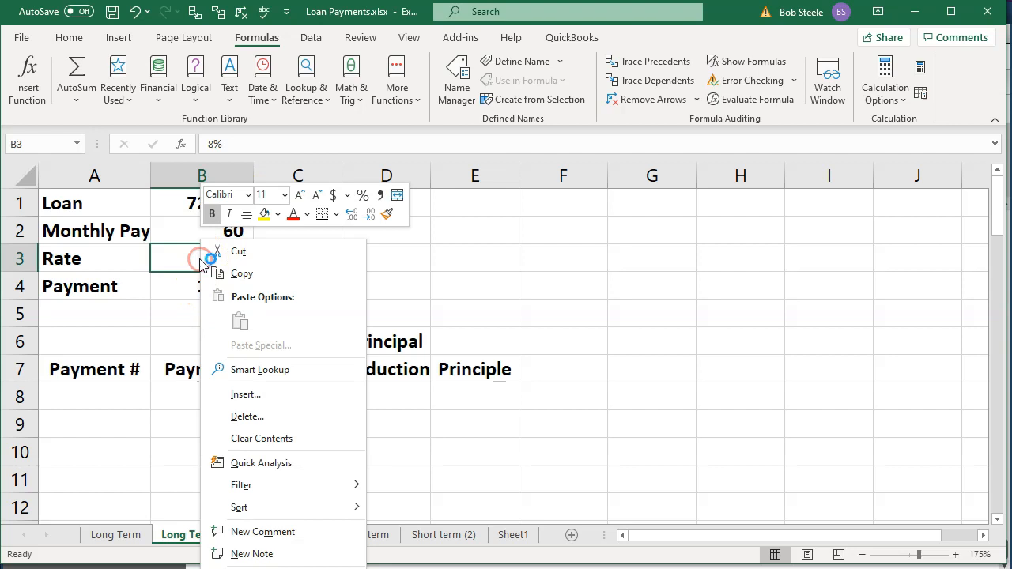
pyautogui.click(261, 214)
pyautogui.click(264, 214)
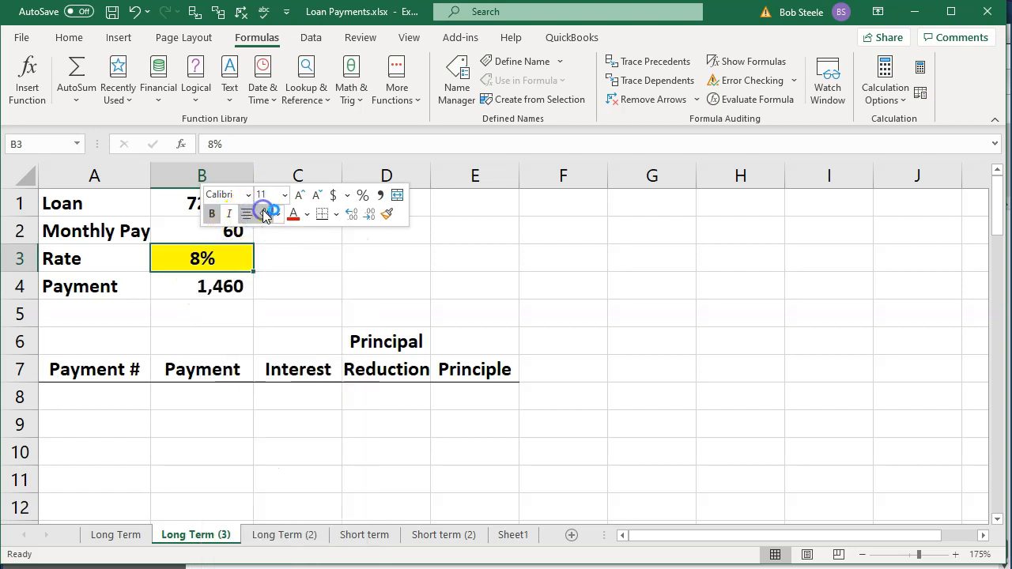
pyautogui.click(258, 330)
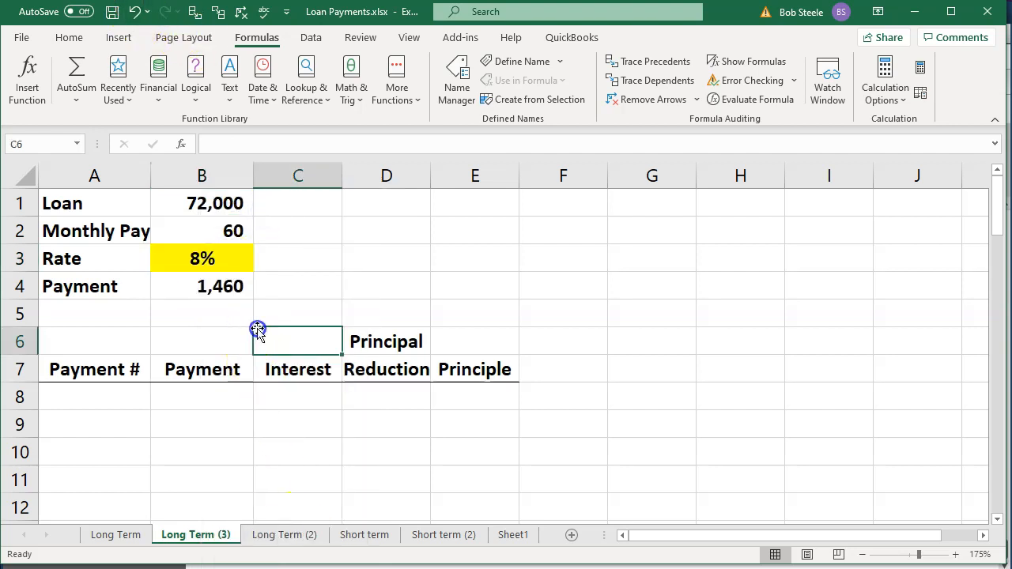
# Step: Check how the payment formula in B4 depends on the rate in B3, leaving the formula as it is
pyautogui.click(209, 286)
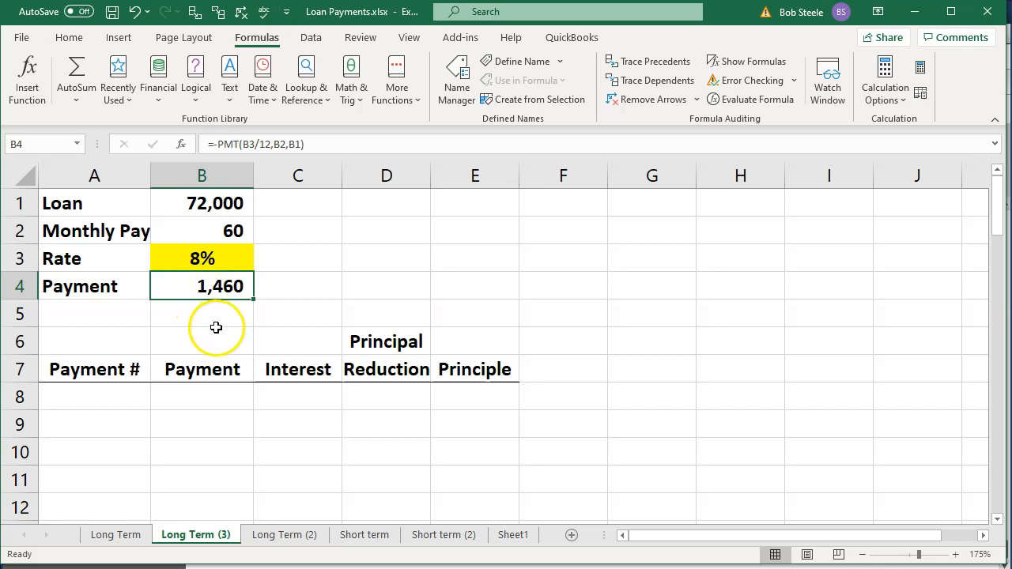
pyautogui.click(214, 258)
pyautogui.doubleClick(209, 281)
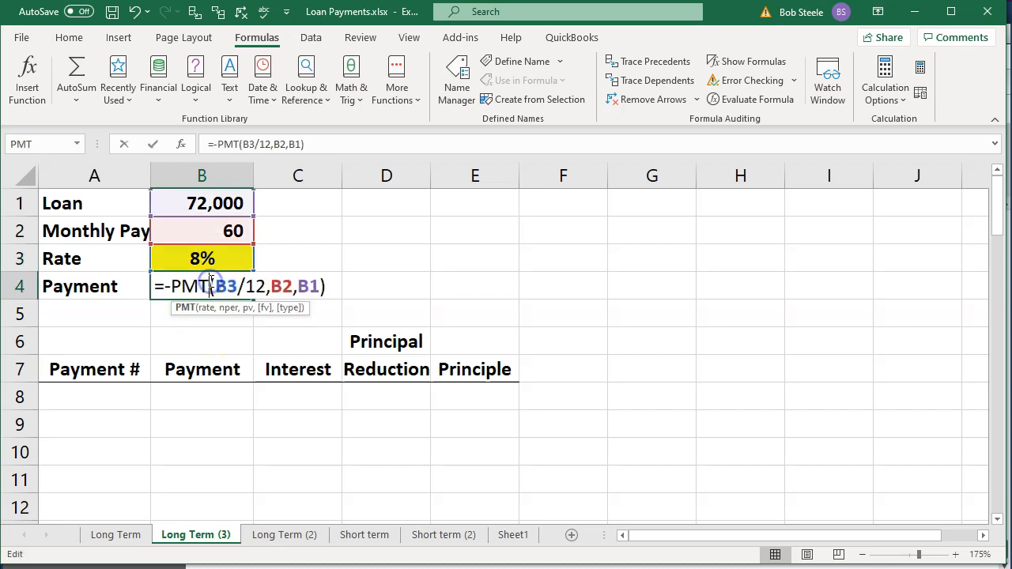
pyautogui.press('Return')
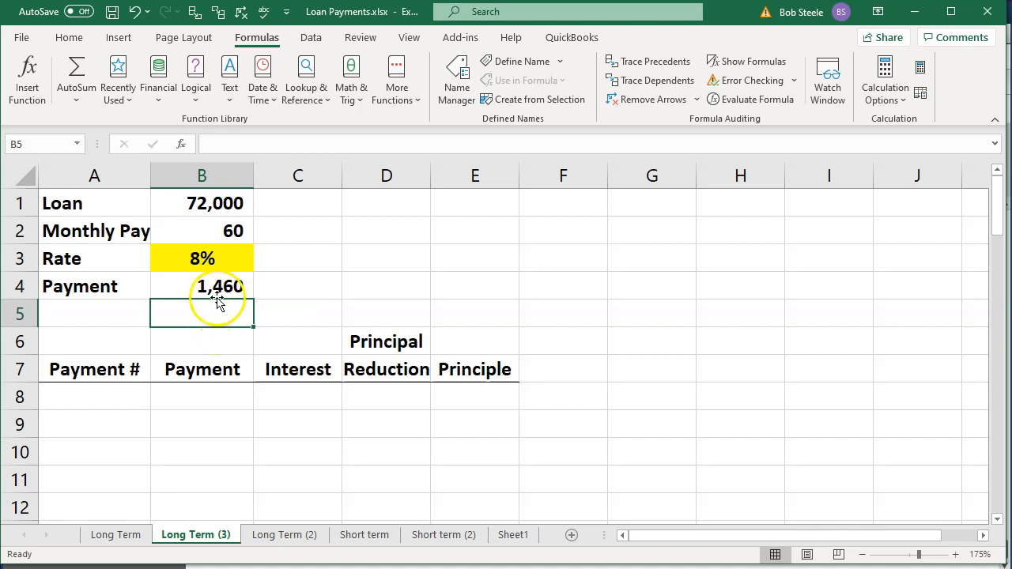
# Step: Run Goal Seek to bring the payment in B4 to 1359 by changing the rate in B3, and accept the solution
pyautogui.click(206, 258)
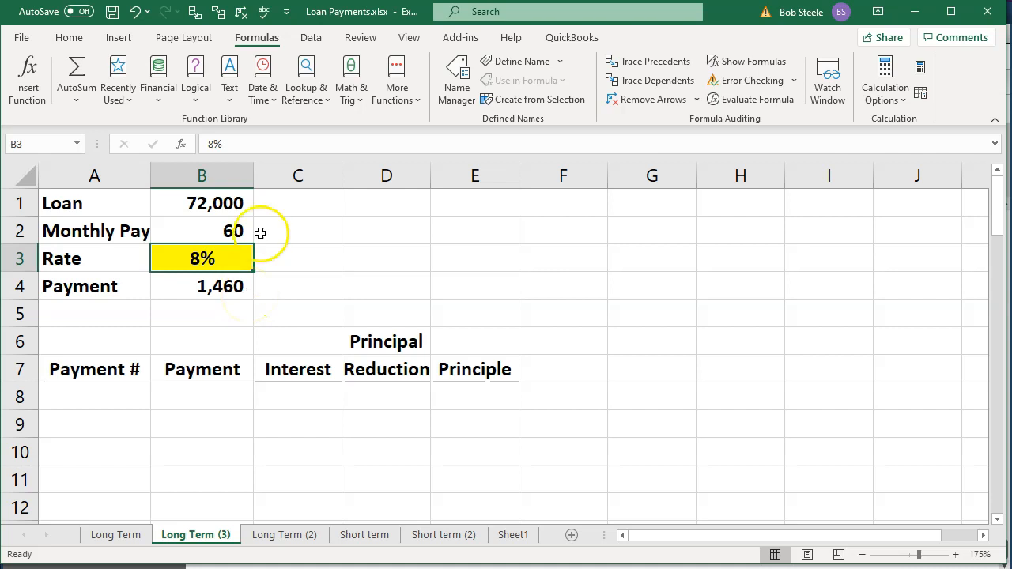
pyautogui.click(309, 38)
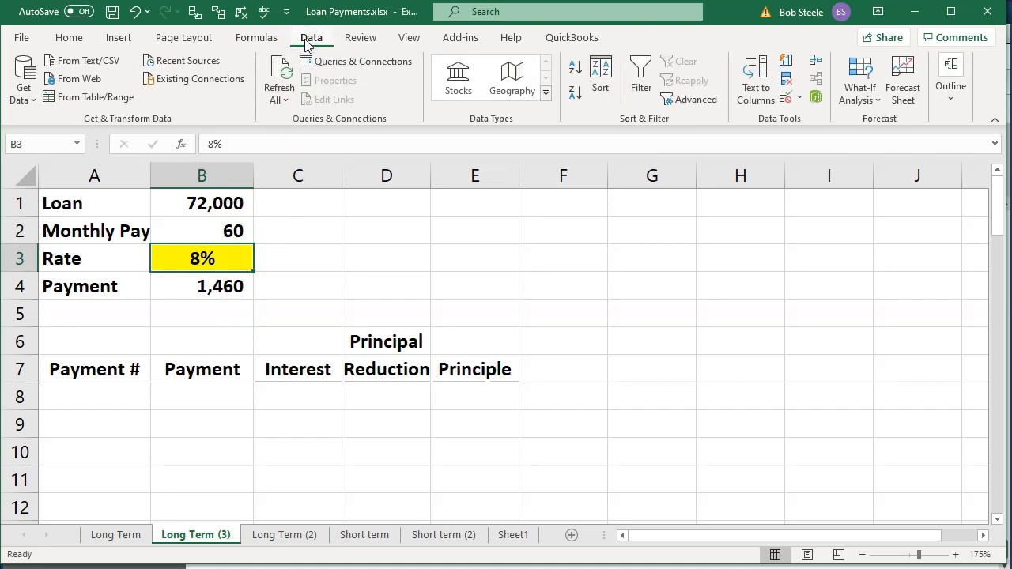
pyautogui.click(876, 103)
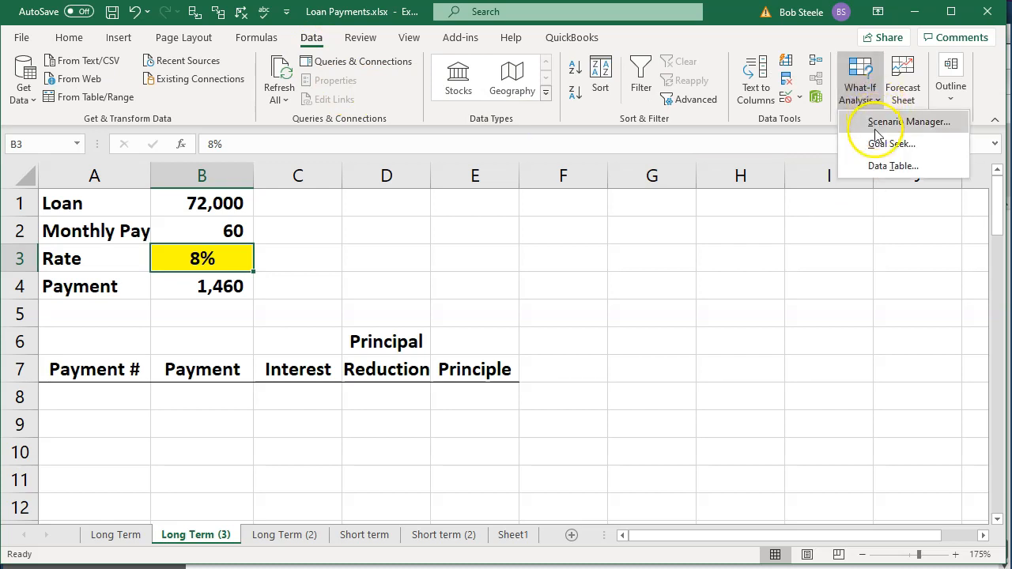
pyautogui.click(904, 144)
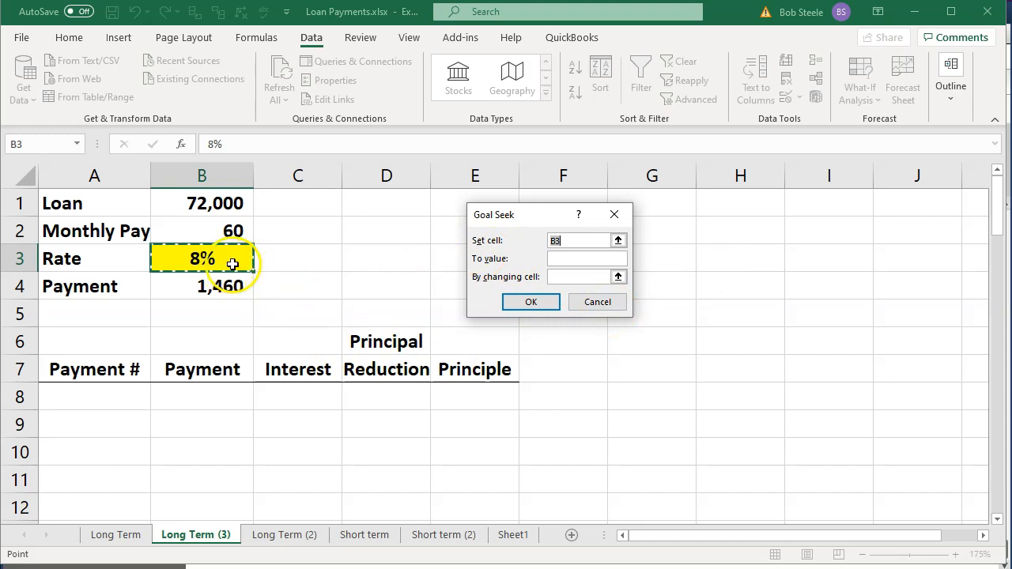
pyautogui.click(221, 287)
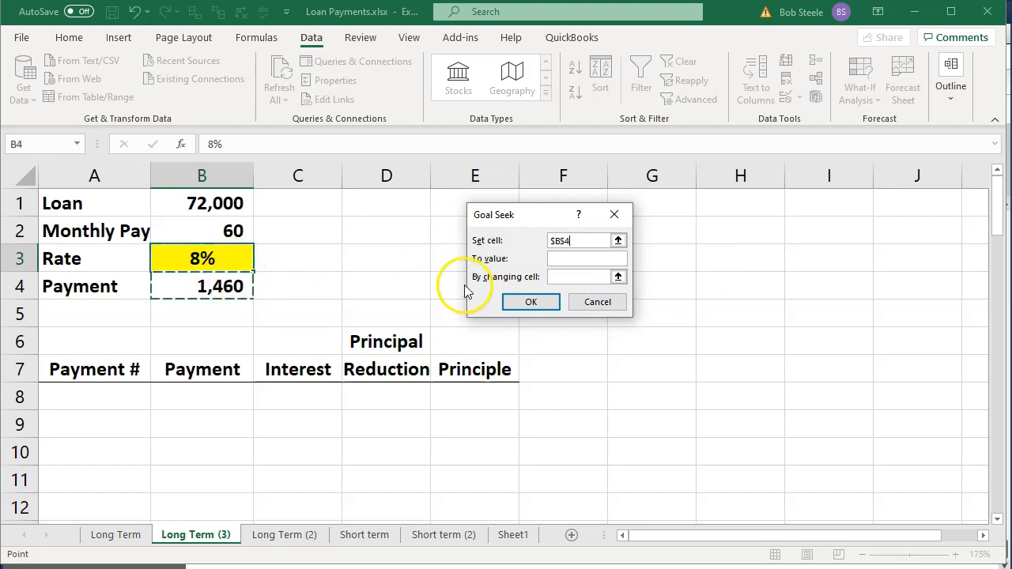
pyautogui.click(560, 260)
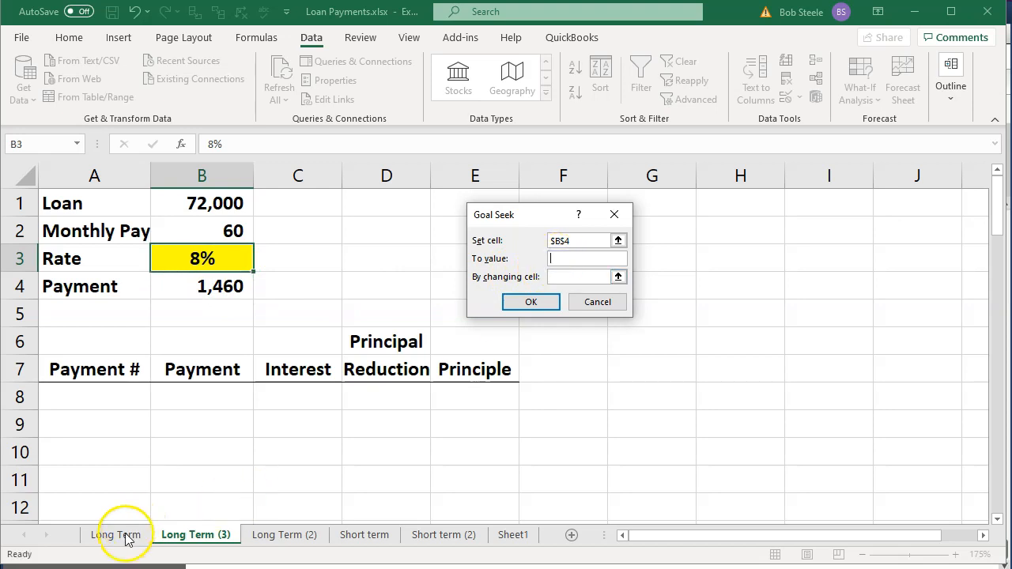
pyautogui.click(570, 259)
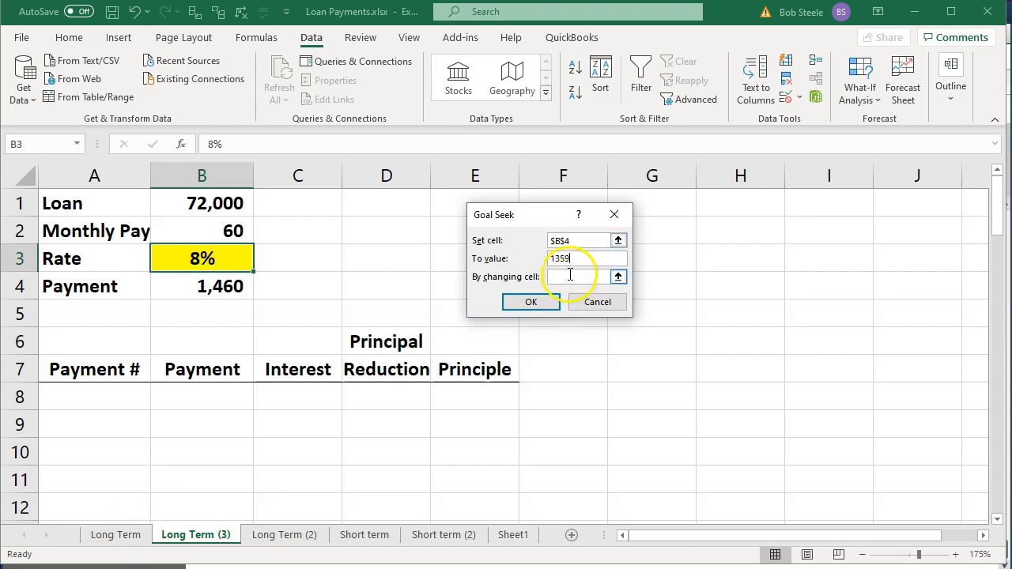
pyautogui.click(570, 275)
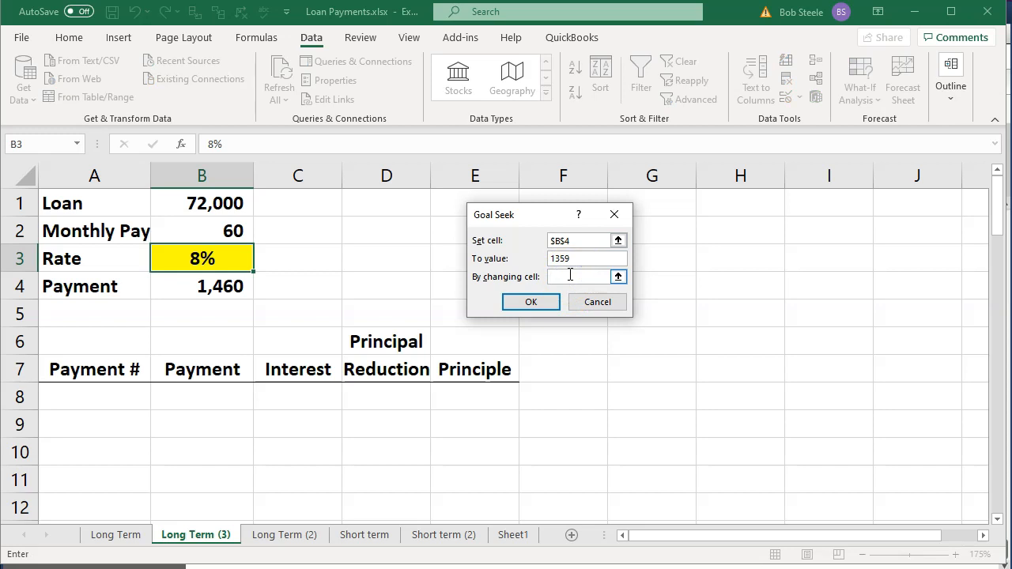
pyautogui.click(234, 258)
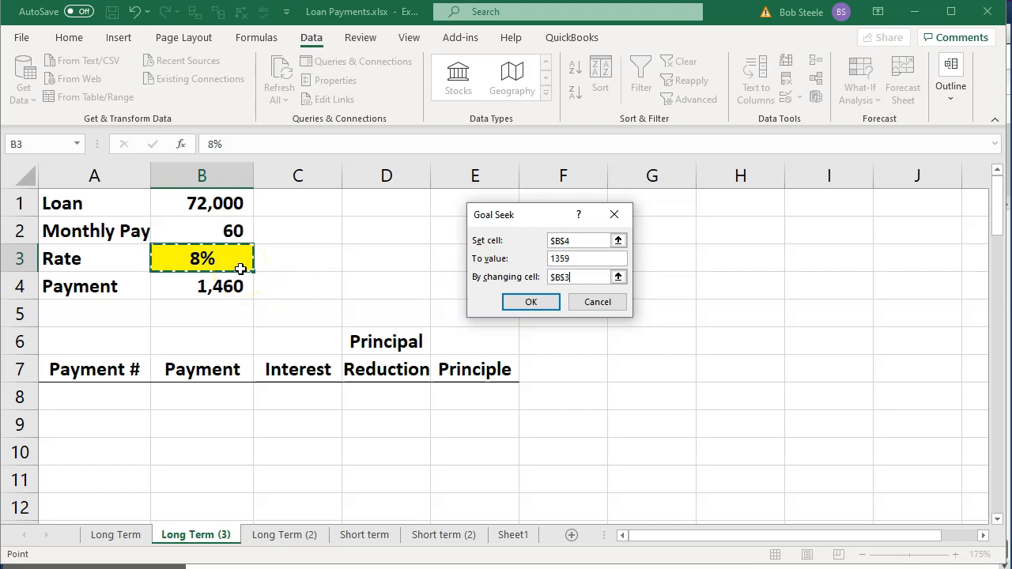
pyautogui.click(520, 302)
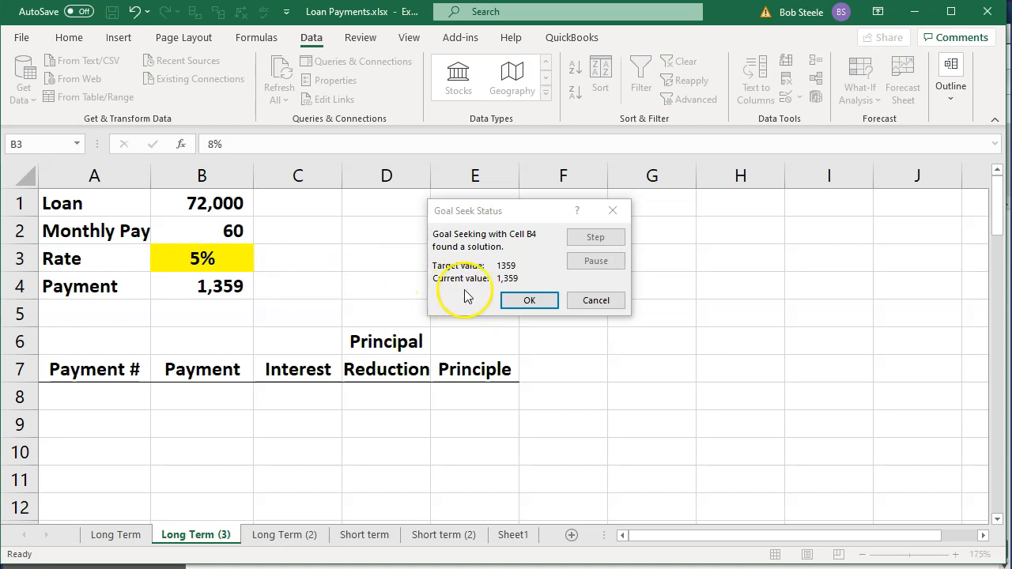
pyautogui.click(529, 303)
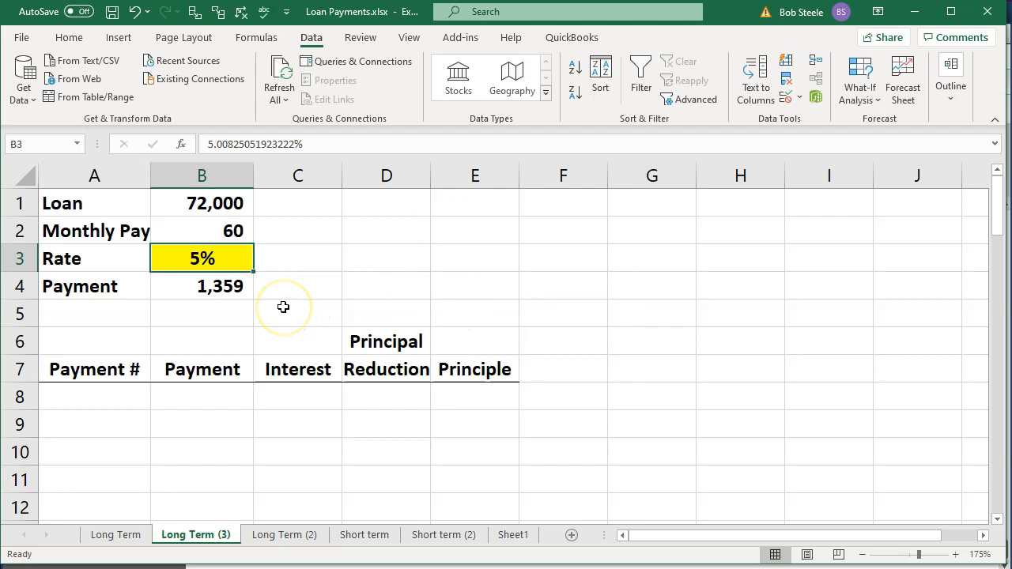
# Step: Set the rate in B3 to exactly 5%
pyautogui.click(236, 288)
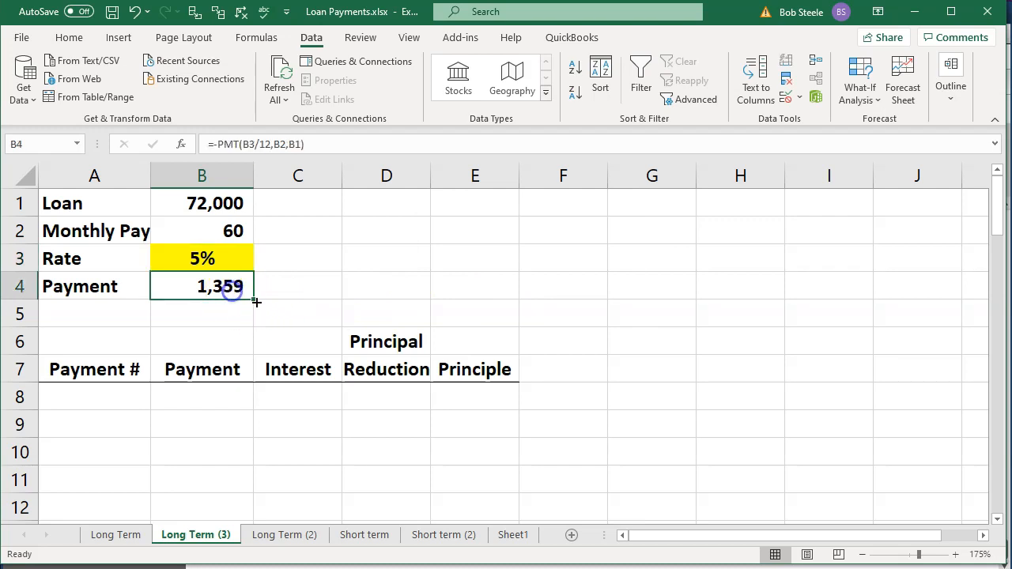
pyautogui.click(247, 258)
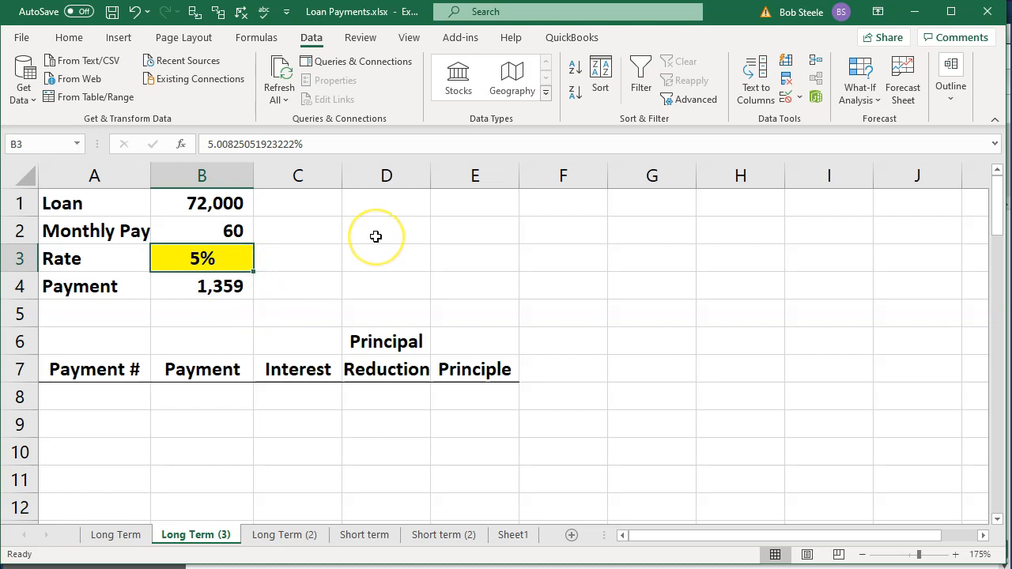
pyautogui.press('Down')
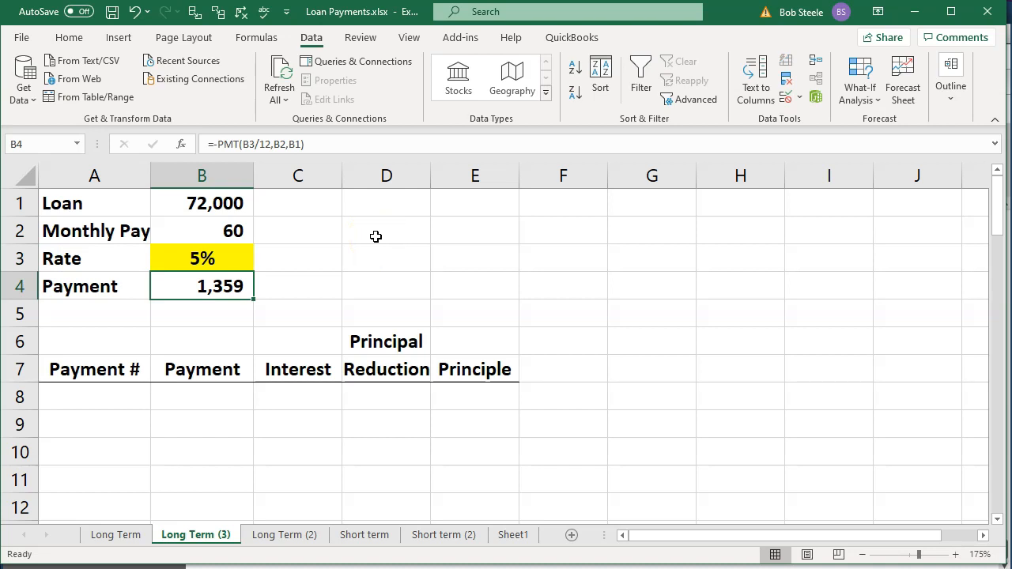
# Step: Display the payment in B4 with two decimals and return it to whole numbers
pyautogui.click(72, 37)
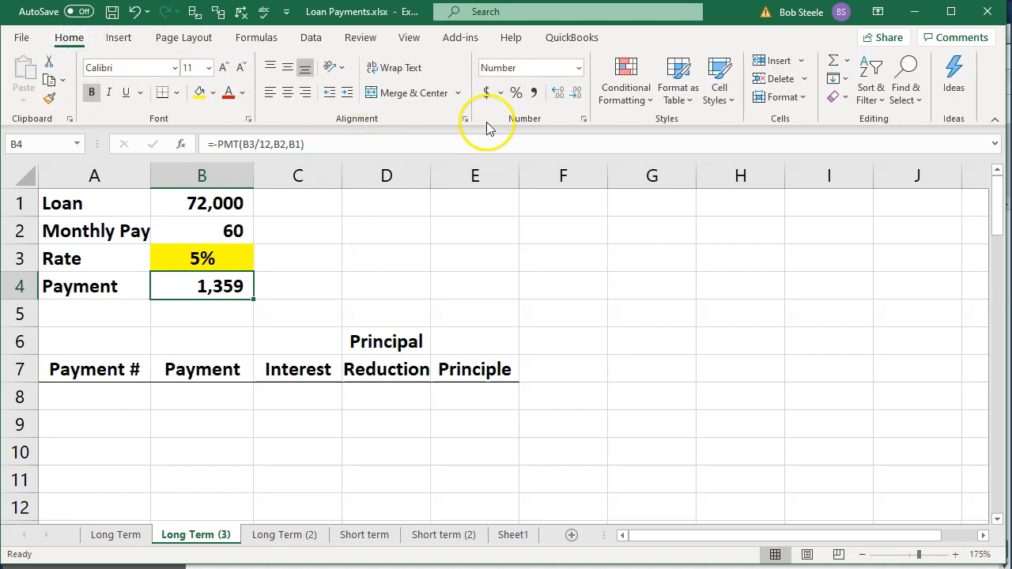
pyautogui.click(558, 91)
pyautogui.click(558, 92)
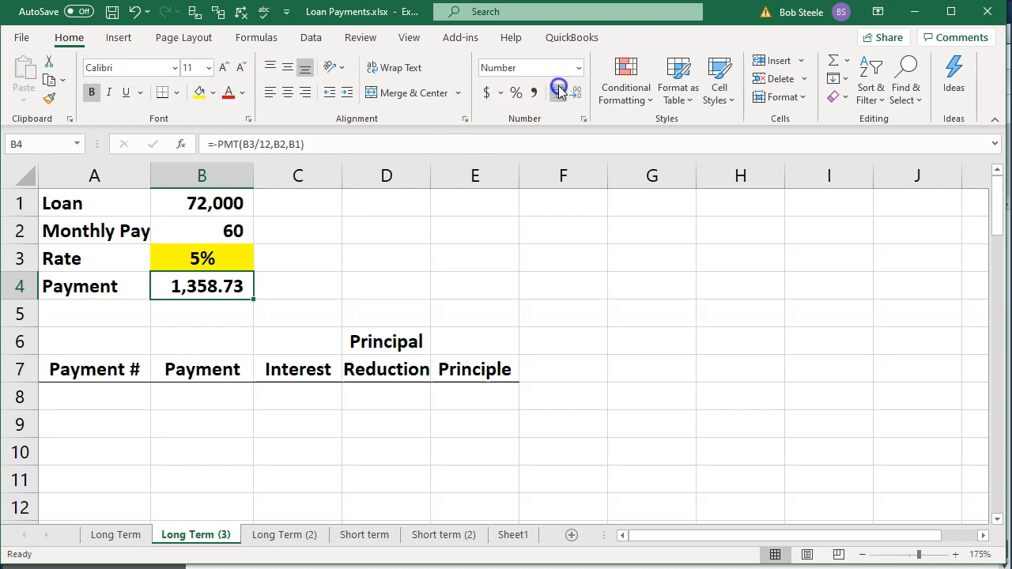
pyautogui.click(576, 92)
pyautogui.click(576, 92)
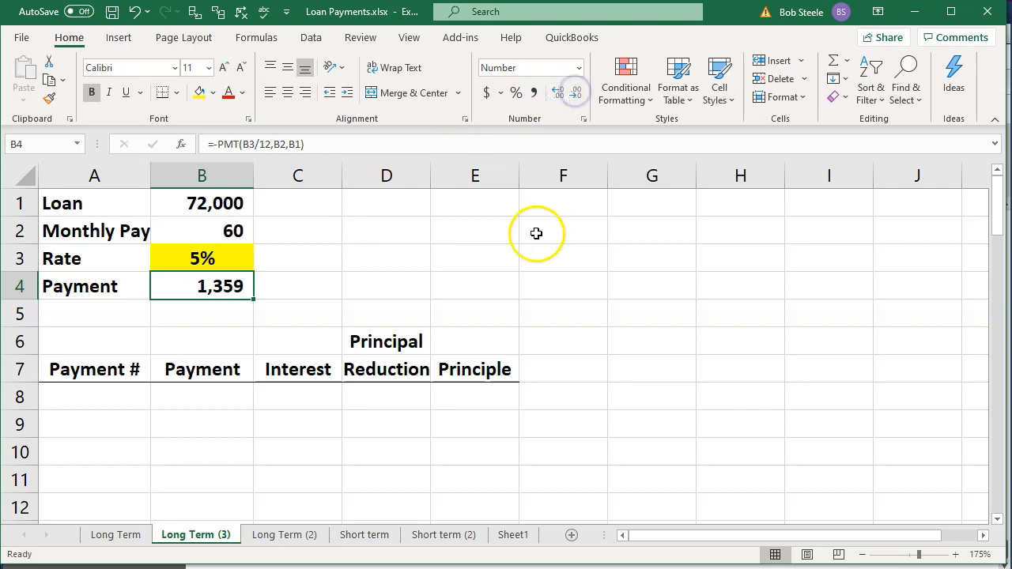
# Step: Enter 1 as the first payment number in A8
pyautogui.click(92, 401)
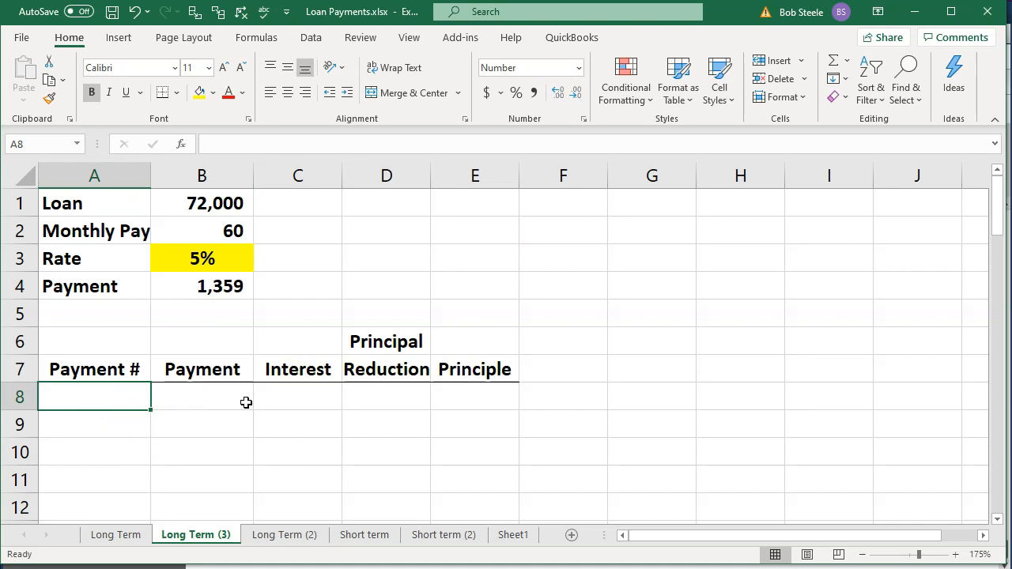
pyautogui.click(203, 290)
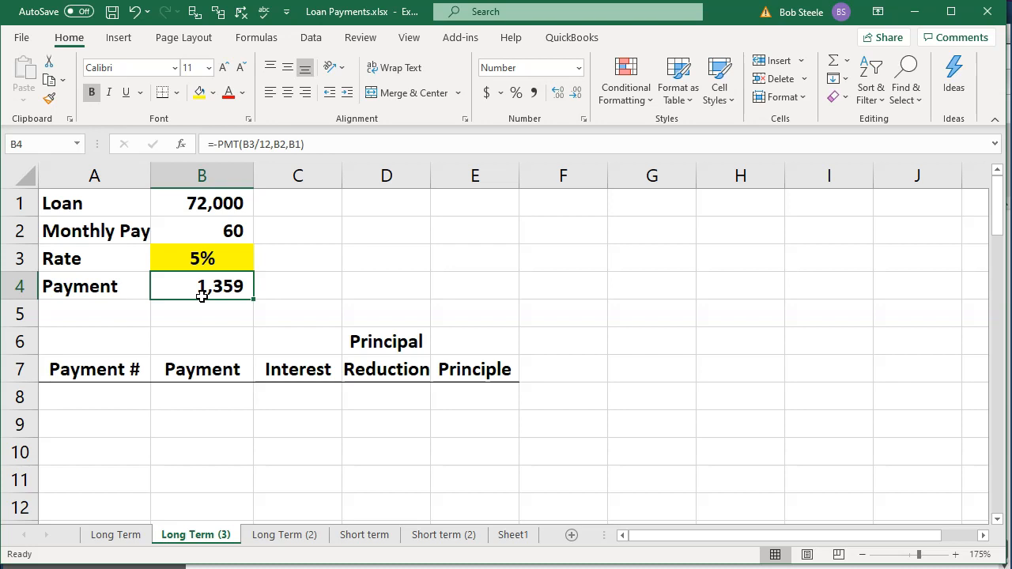
pyautogui.press('Down')
pyautogui.press('Down')
pyautogui.press('Down')
pyautogui.press('Down')
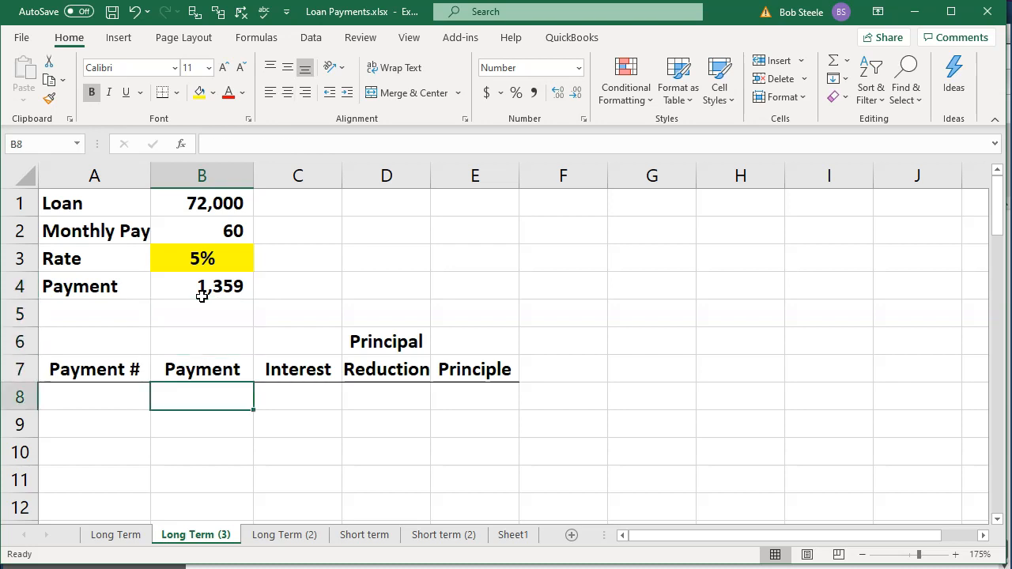
pyautogui.press('Left')
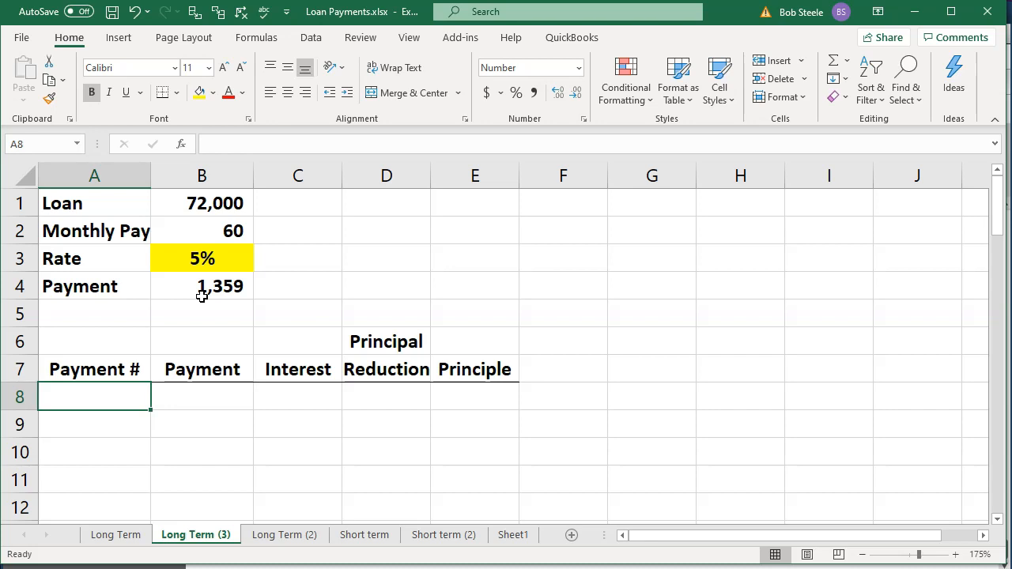
pyautogui.write('1')
pyautogui.press('Return')
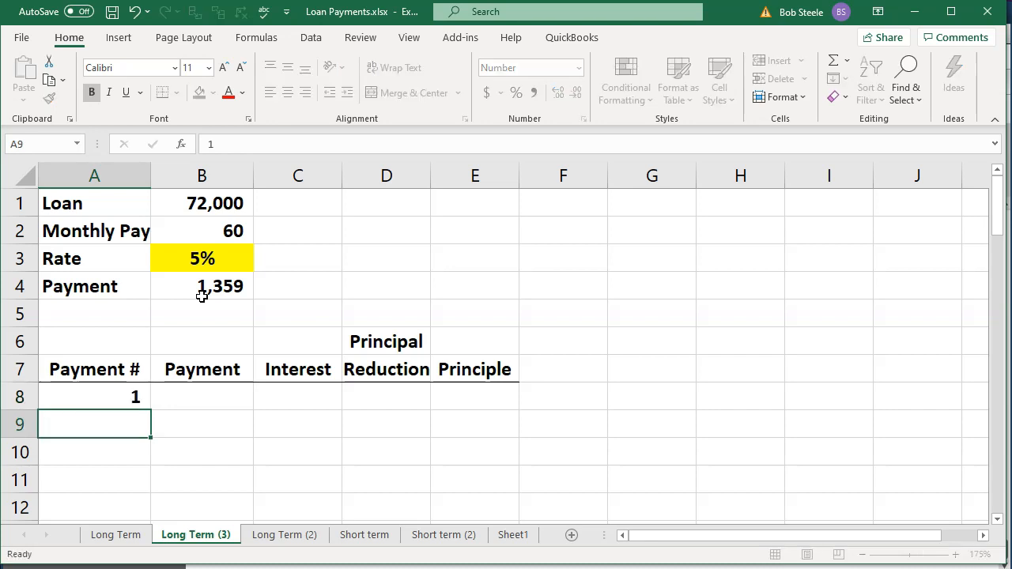
# Step: Enter the payment numbers 0, 1 and 2 in cells A8 to A10
pyautogui.press('Up')
pyautogui.write('0')
pyautogui.press('Return')
pyautogui.write('1')
pyautogui.press('Return')
pyautogui.write('2')
pyautogui.press('Return')
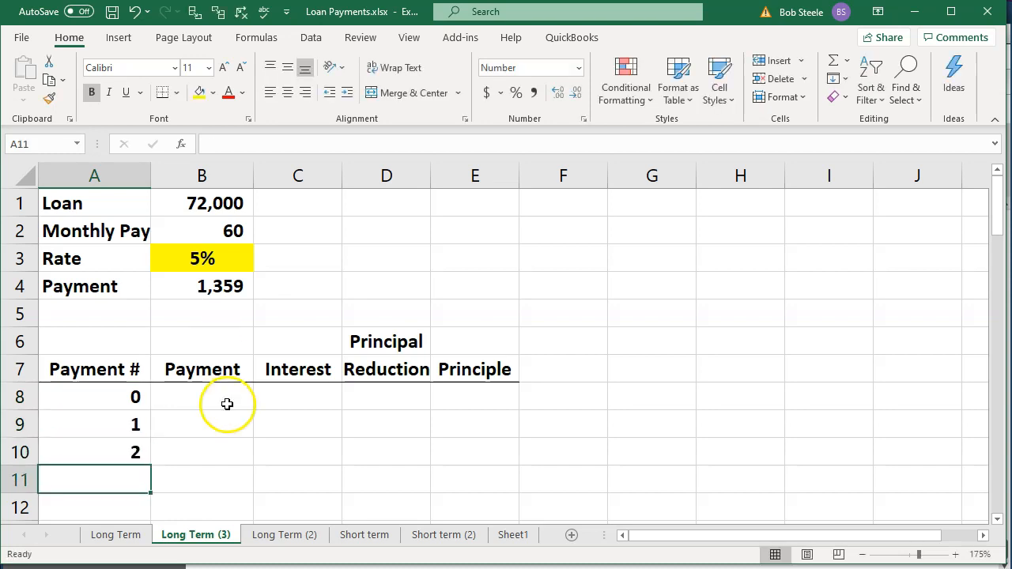
# Step: Extend the payment number series in column A down to 60 in row 68
pyautogui.moveTo(126, 398); pyautogui.dragTo(129, 450)
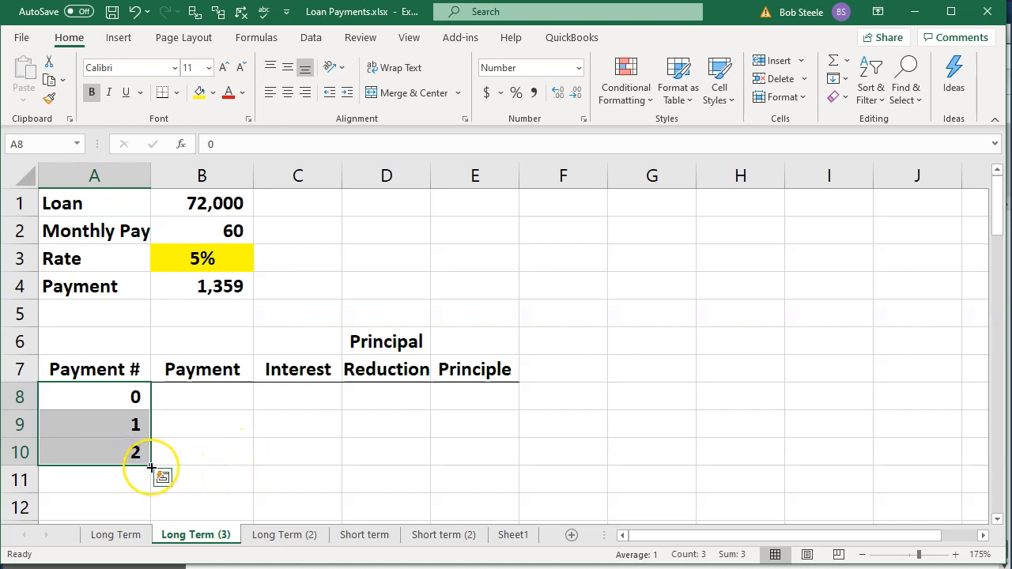
pyautogui.moveTo(151, 468); pyautogui.dragTo(136, 510)
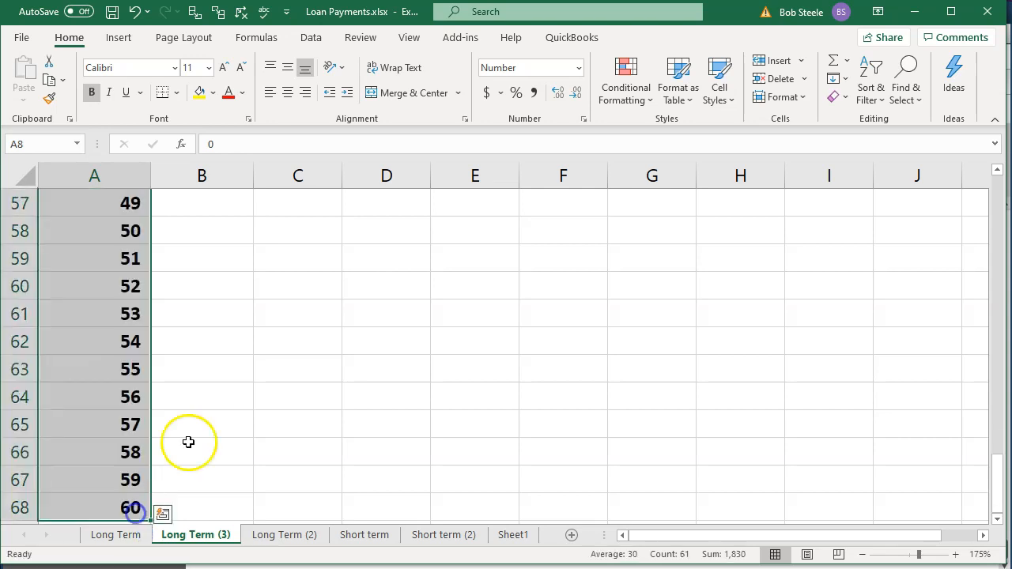
pyautogui.scroll(19, 215, 385)
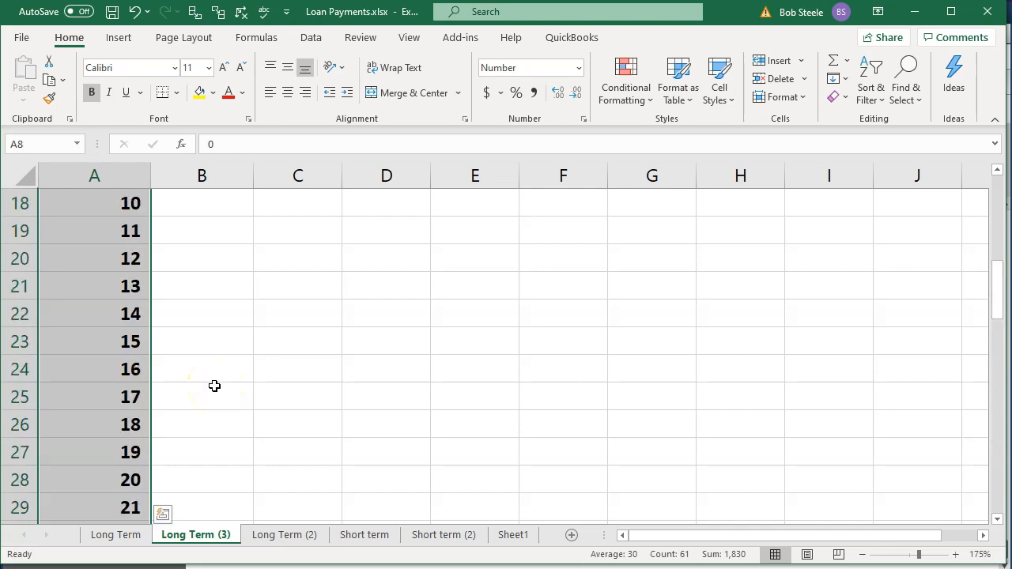
pyautogui.click(216, 392)
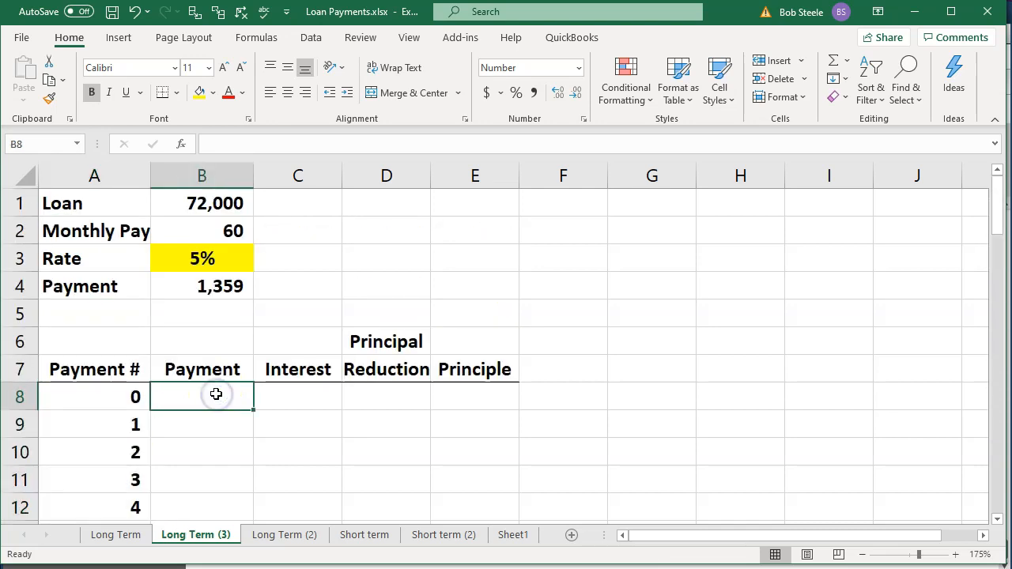
pyautogui.write('=')
pyautogui.press('Up')
pyautogui.press('Up')
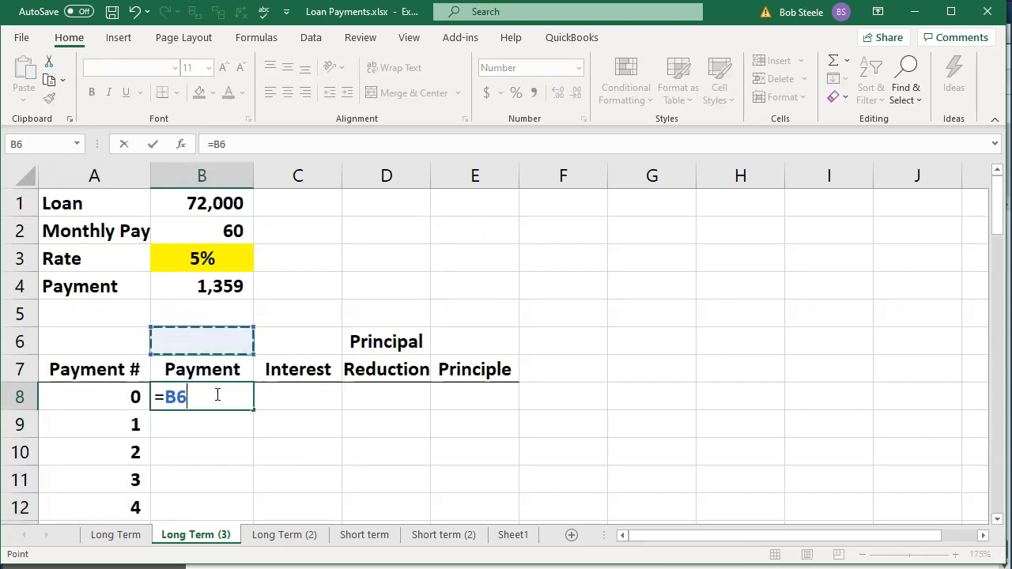
pyautogui.press('BackSpace')
pyautogui.press('BackSpace')
pyautogui.press('Down')
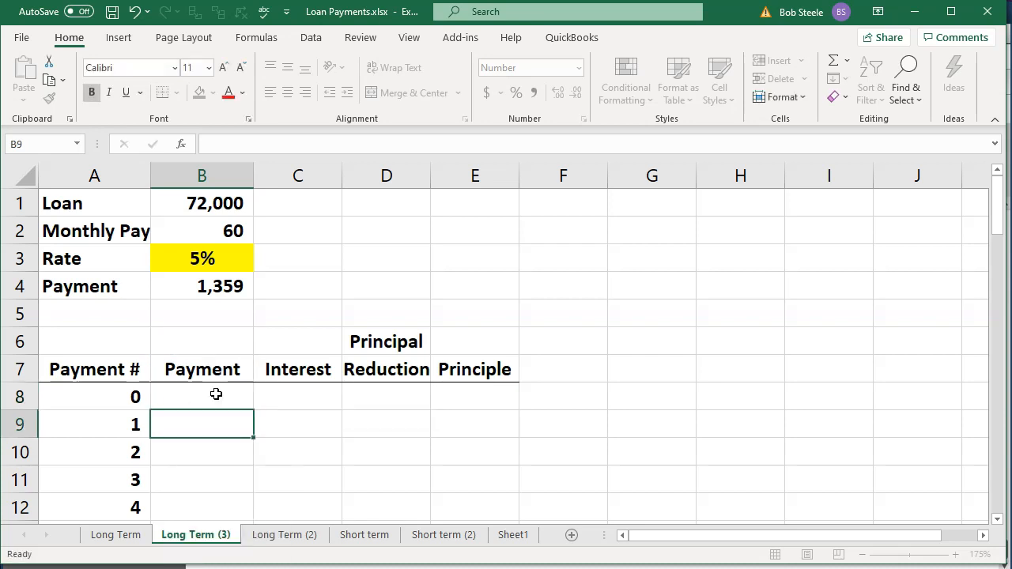
# Step: Correct the spelling of the column header in E7 to "Principal"
pyautogui.press('Right')
pyautogui.press('Right')
pyautogui.press('Right')
pyautogui.press('Up')
pyautogui.press('Up')
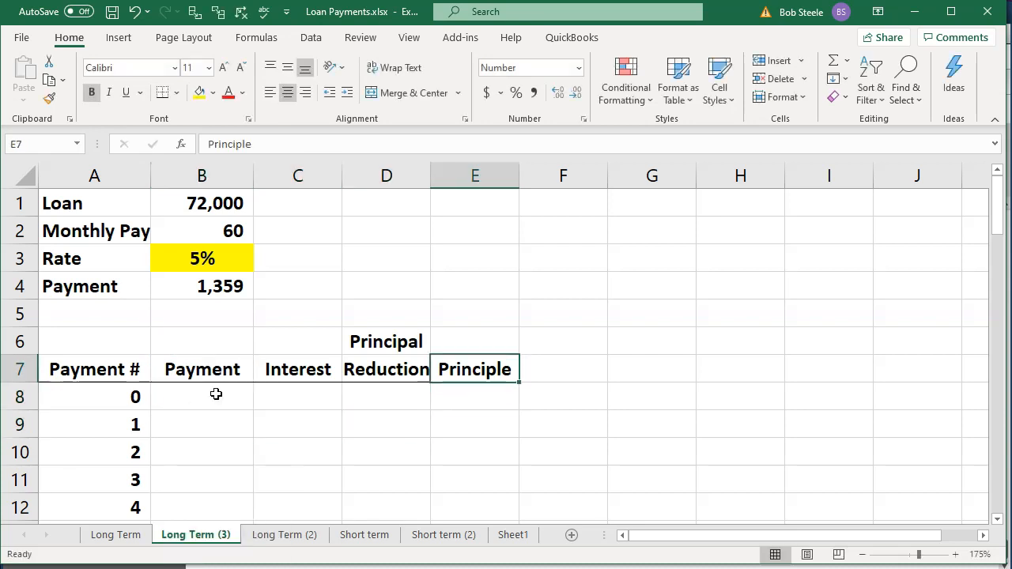
pyautogui.doubleClick(511, 363)
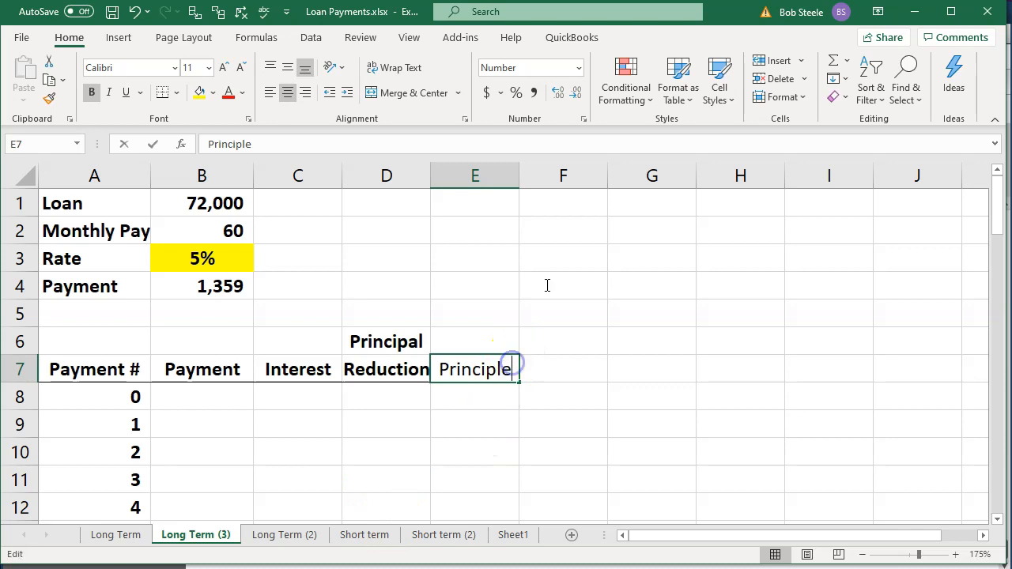
pyautogui.press('BackSpace')
pyautogui.press('BackSpace')
pyautogui.write('al')
pyautogui.press('Return')
# Step: Link the opening principal in E8 to the loan amount in B1
pyautogui.write('=')
pyautogui.press('Left')
pyautogui.press('Left')
pyautogui.press('Left')
pyautogui.press('Up')
pyautogui.press('Up')
pyautogui.press('Up')
pyautogui.press('Up')
pyautogui.press('Up')
pyautogui.press('Up')
pyautogui.press('Up')
pyautogui.press('Return')
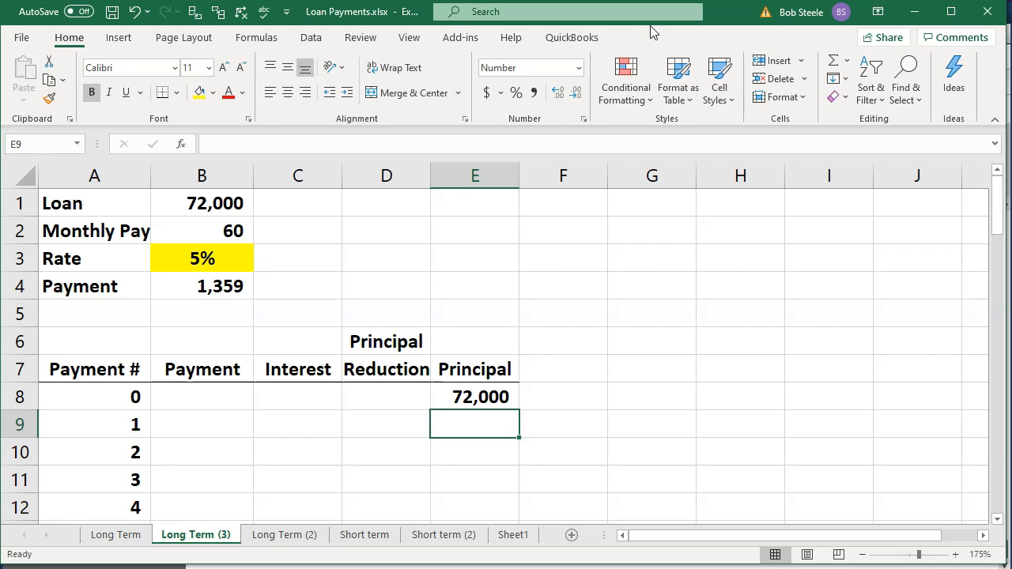
# Step: Link the payment amount for payment 1 in B9 to the calculated payment in B4
pyautogui.press('Left')
pyautogui.press('Left')
pyautogui.press('Left')
pyautogui.press('Left')
pyautogui.press('Up')
pyautogui.press('Down')
pyautogui.press('Right')
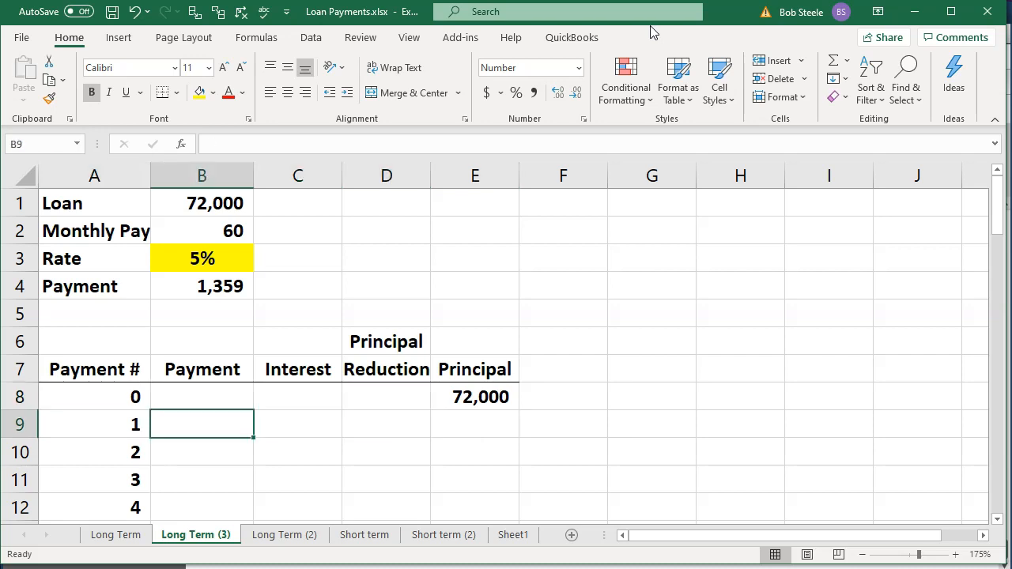
pyautogui.write('=')
pyautogui.press('Up')
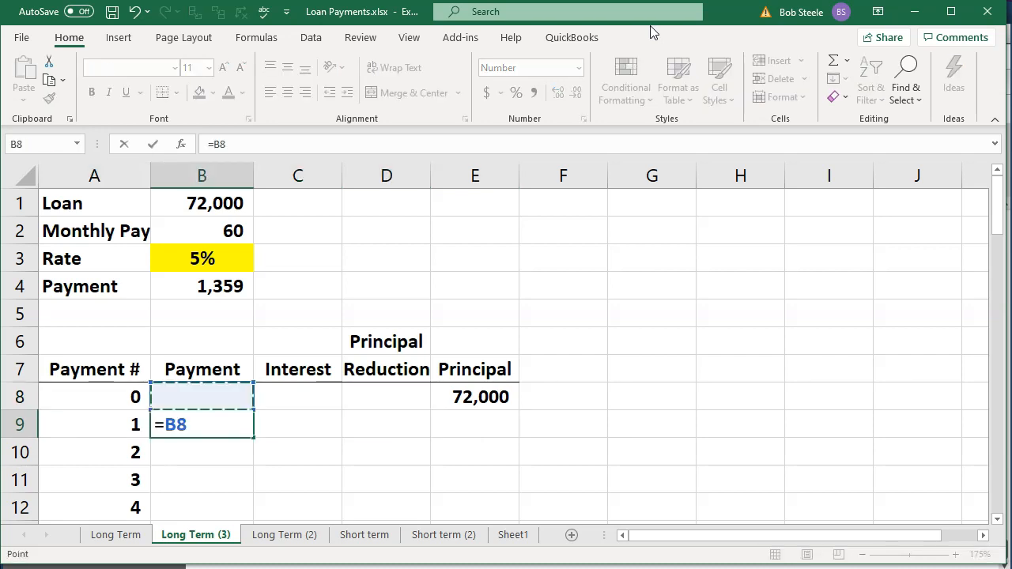
pyautogui.press('Up')
pyautogui.press('Up')
pyautogui.press('Up')
pyautogui.press('Up')
pyautogui.press('Return')
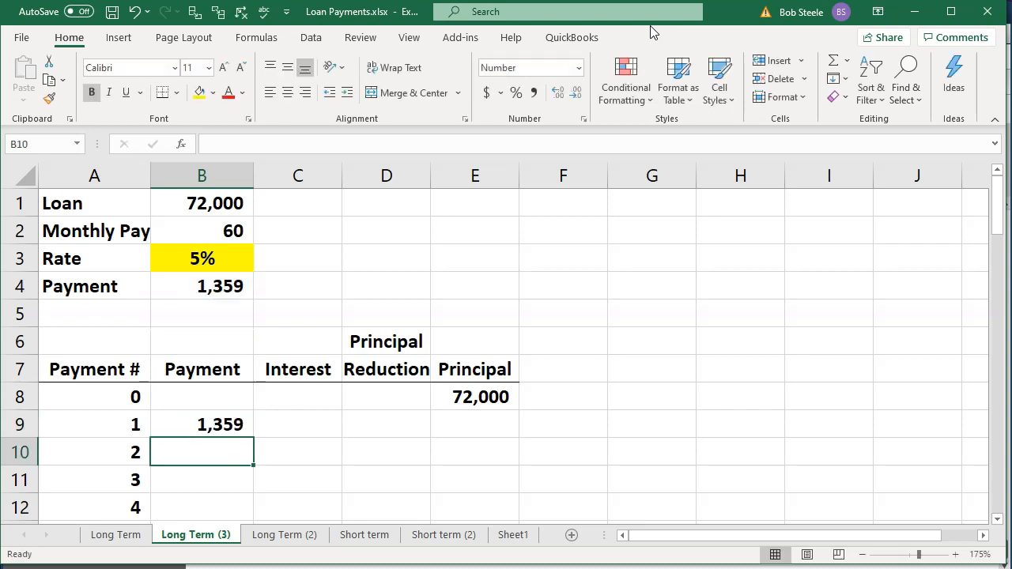
# Step: Check the first month's interest in Calculator by multiplying 72000 by 0.05 and dividing by 12, then close it
pyautogui.press('Right')
pyautogui.press('Up')
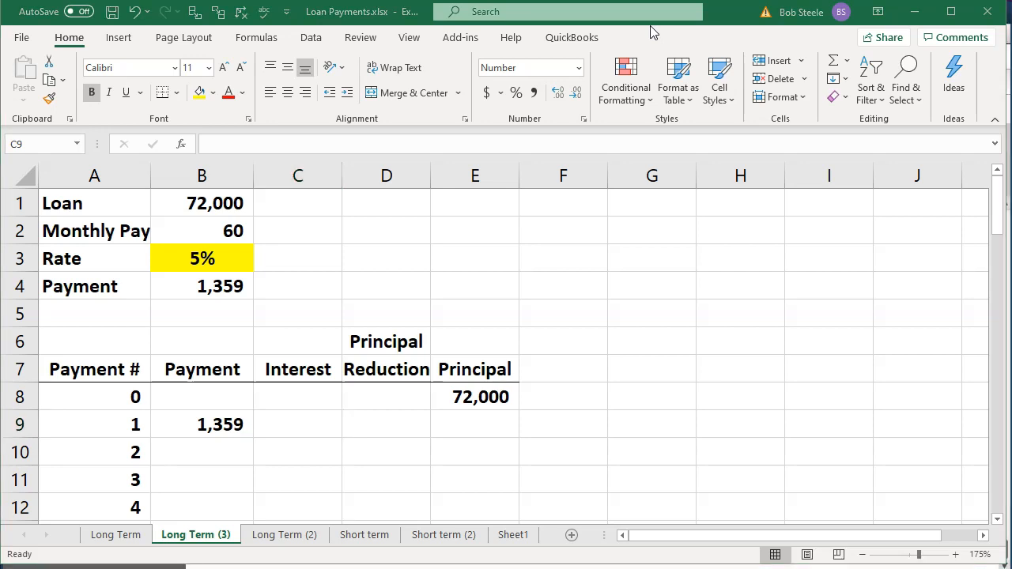
pyautogui.moveTo(1011, 131); pyautogui.dragTo(690, 137)
pyautogui.write('72000')
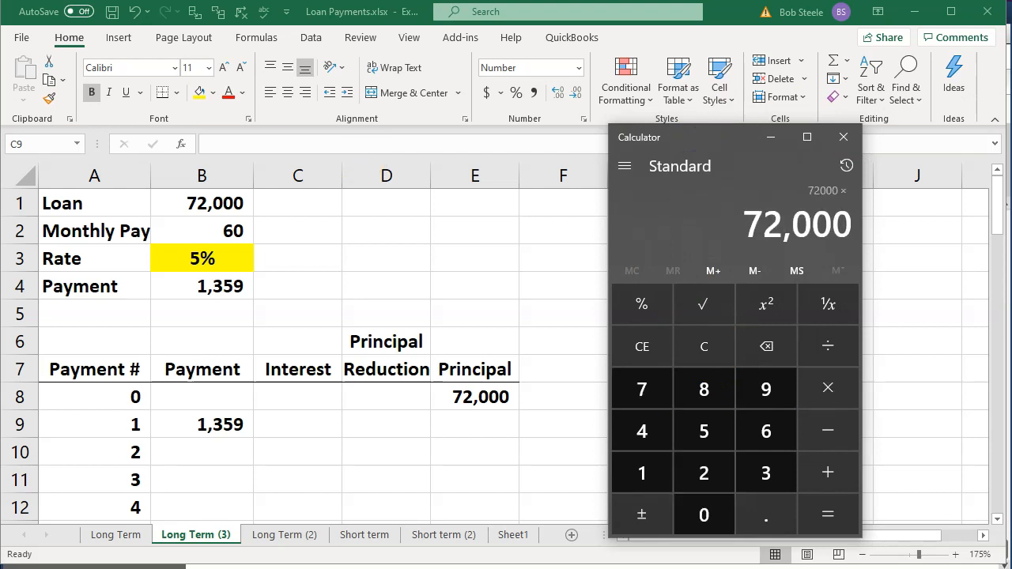
pyautogui.write('0.05')
pyautogui.press('Return')
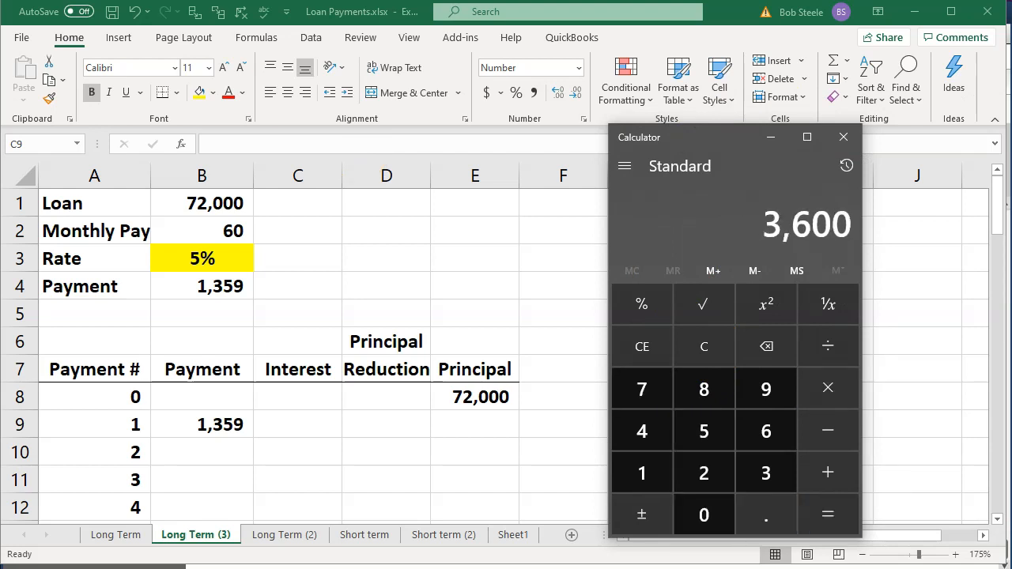
pyautogui.write('/12')
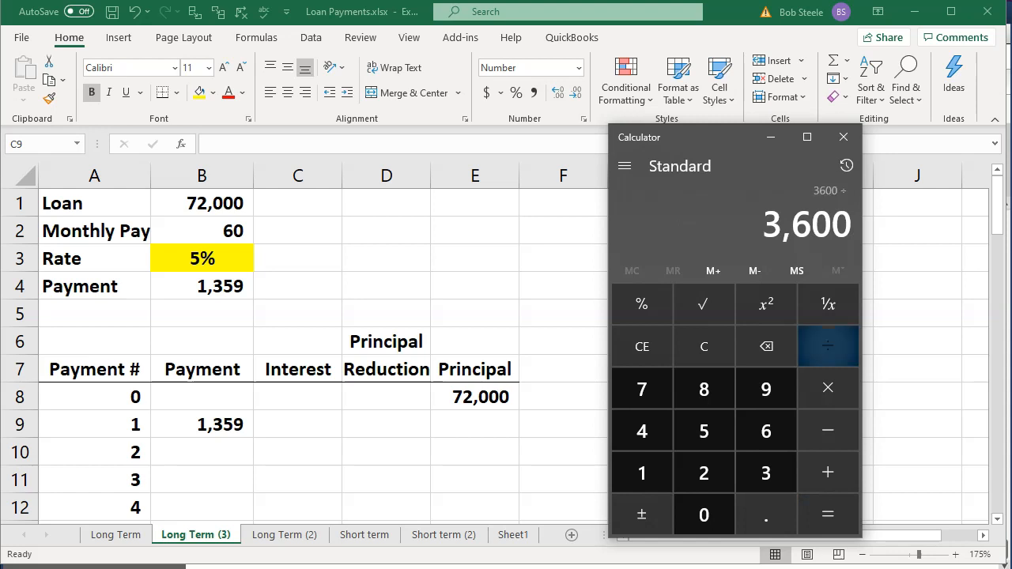
pyautogui.press('Return')
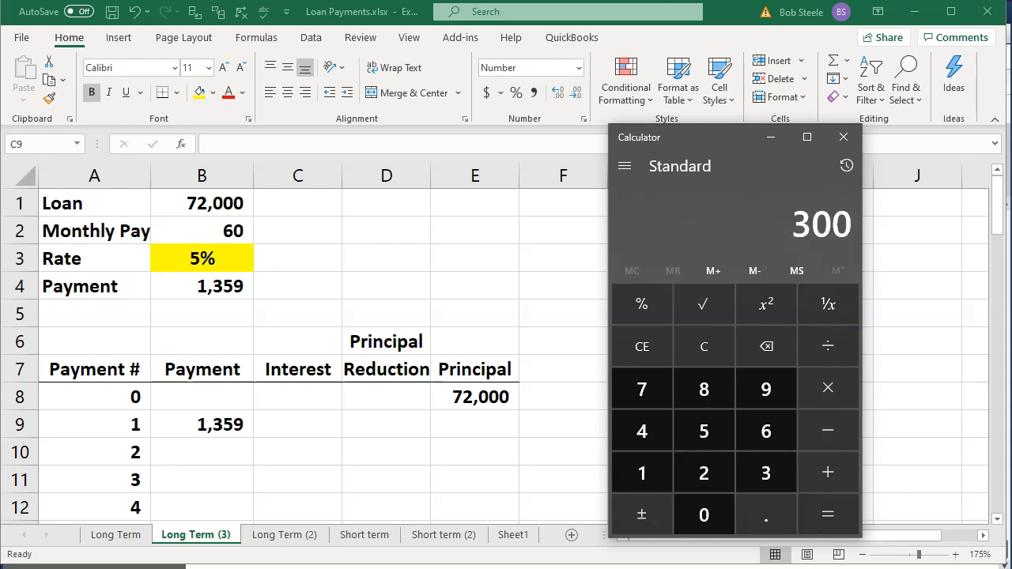
pyautogui.click(843, 137)
# Step: Calculate the interest for payment 1 in C9 as the opening principal times the rate over 12, with =E8*B3/12
pyautogui.write('=')
pyautogui.press('Right')
pyautogui.press('Up')
pyautogui.press('Right')
pyautogui.press('Right')
pyautogui.press('Left')
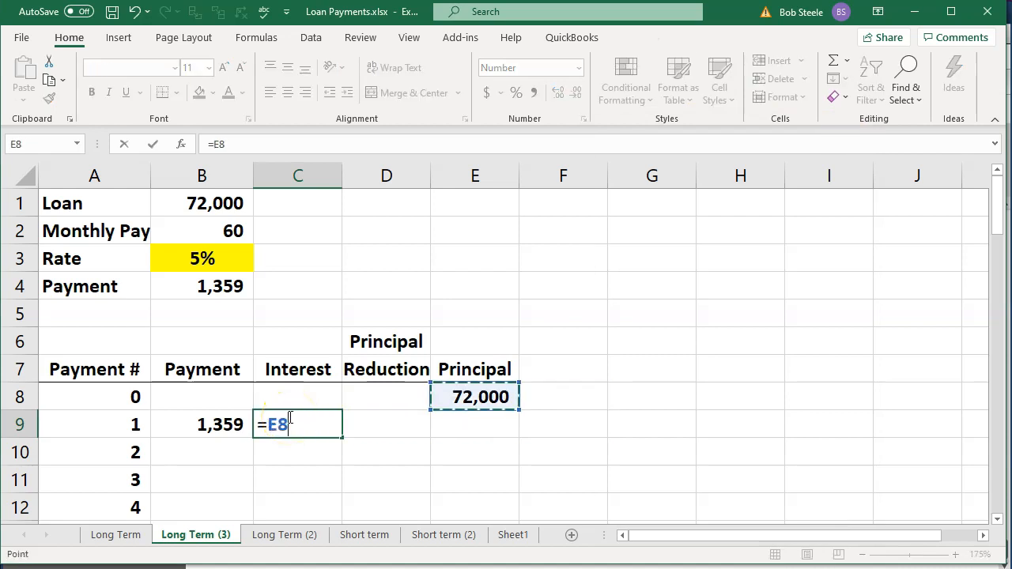
pyautogui.write('*')
pyautogui.press('Up')
pyautogui.press('Up')
pyautogui.press('Up')
pyautogui.press('Up')
pyautogui.press('Up')
pyautogui.press('Up')
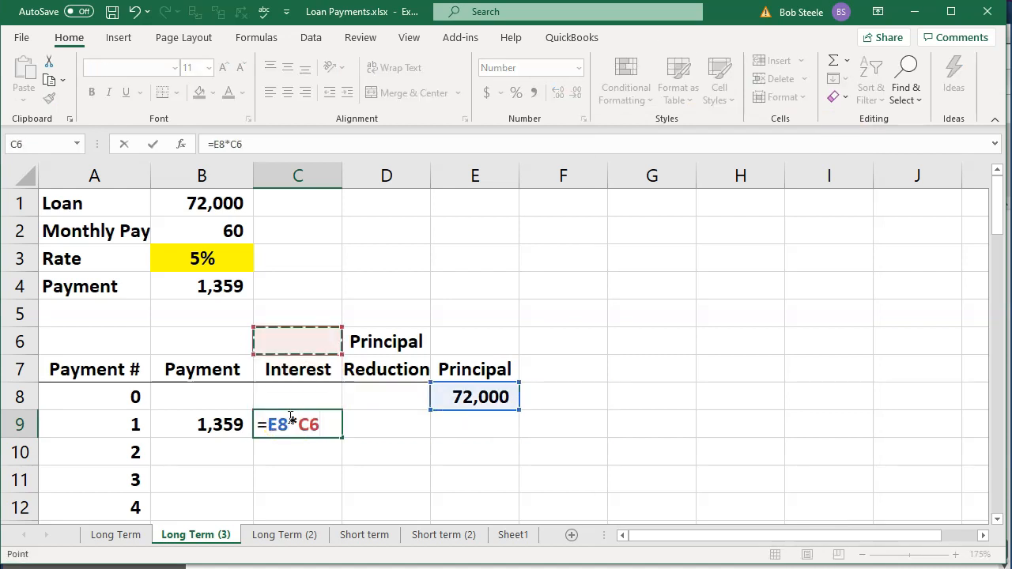
pyautogui.press('Left')
pyautogui.write('/12')
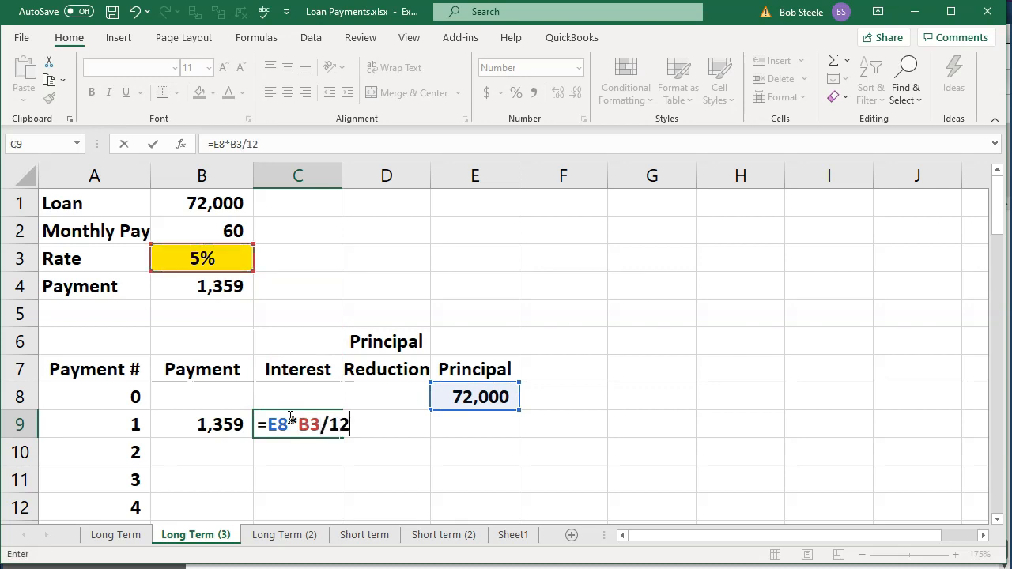
pyautogui.press('Return')
# Step: Calculate the principal reduction for payment 1 in D9 as payment minus interest, with =B9-C9
pyautogui.press('Up')
pyautogui.press('Right')
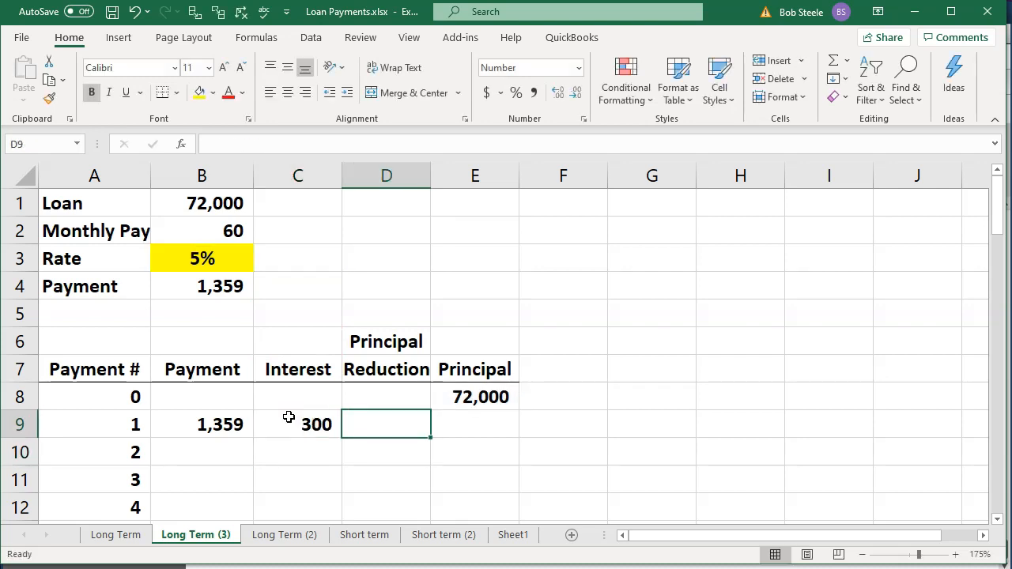
pyautogui.write('=')
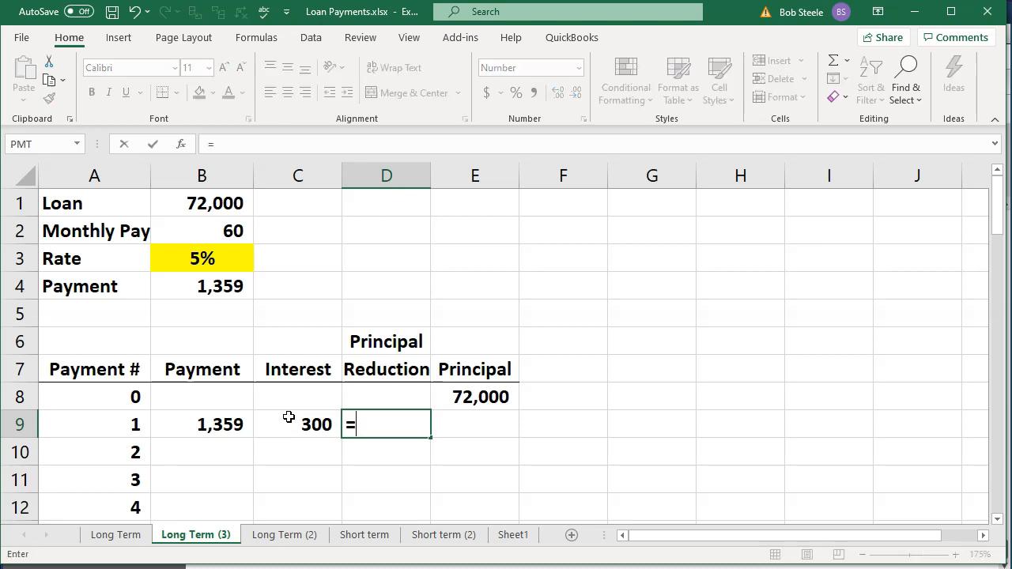
pyautogui.press('Left')
pyautogui.press('Left')
pyautogui.write('-')
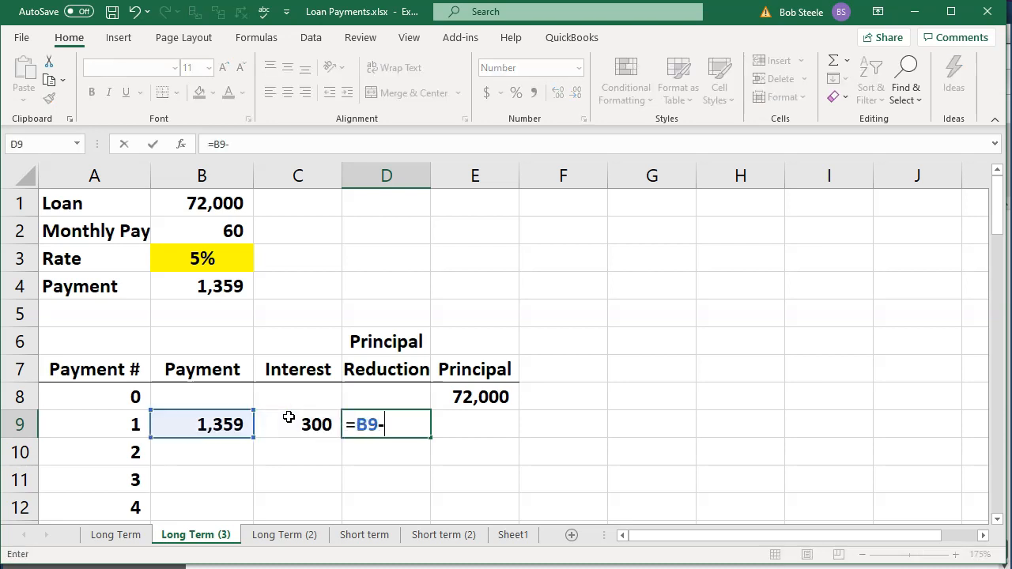
pyautogui.press('Left')
pyautogui.press('Return')
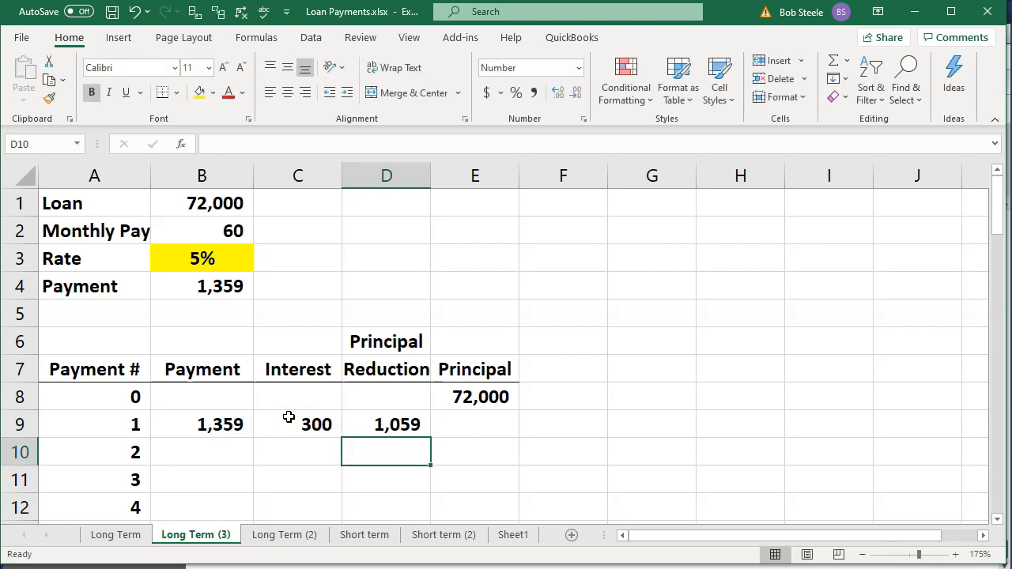
# Step: Calculate the remaining principal after payment 1 in E9 by subtracting the principal reduction, with =E8-D9
pyautogui.press('Right')
pyautogui.press('Up')
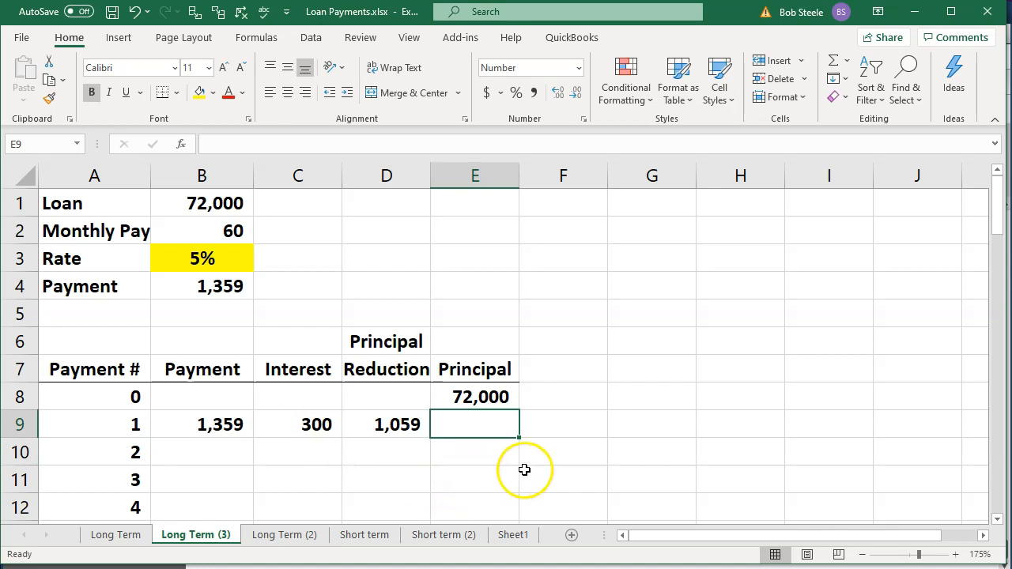
pyautogui.write('=')
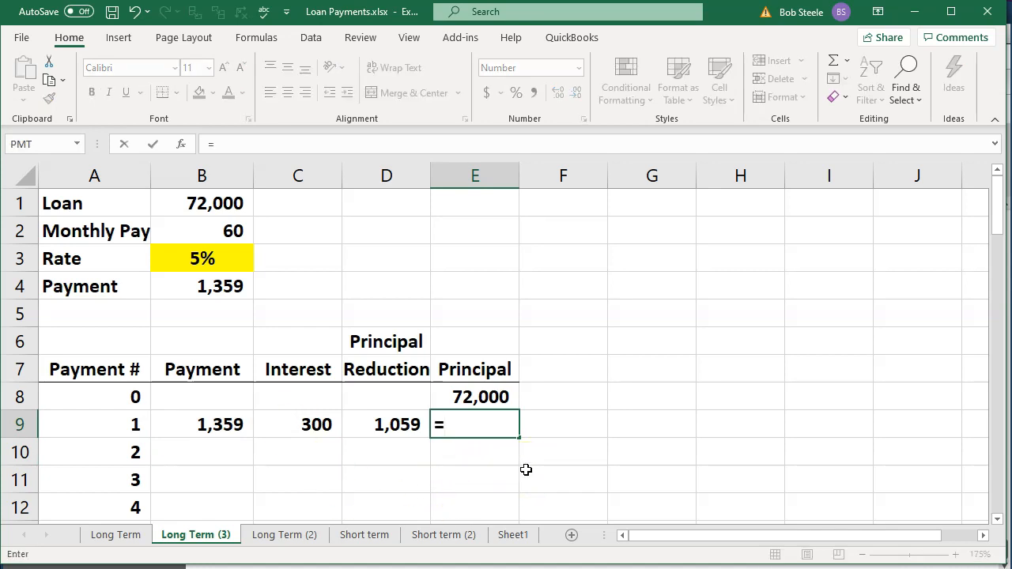
pyautogui.press('Up')
pyautogui.write('-')
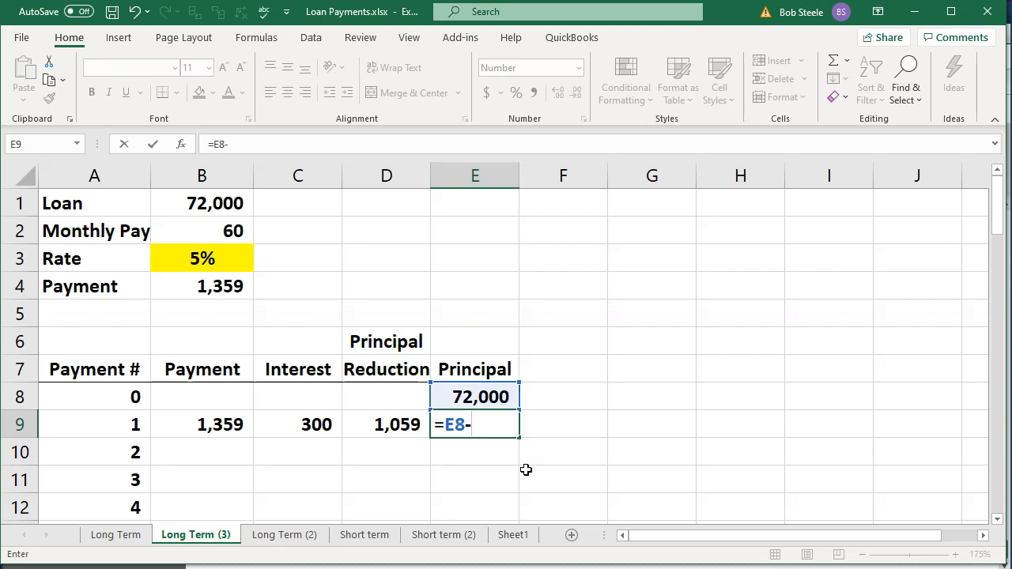
pyautogui.press('Left')
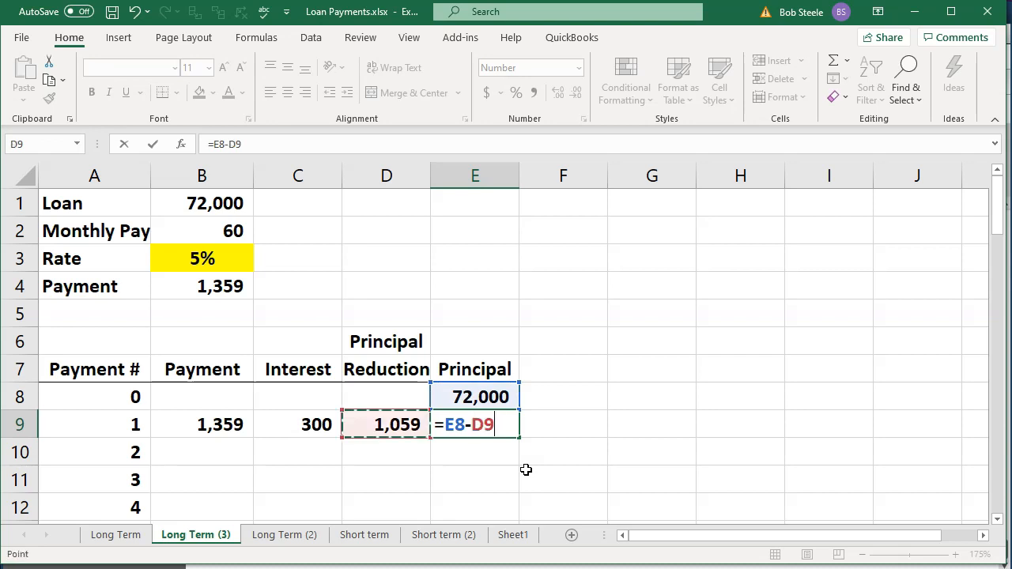
pyautogui.press('Return')
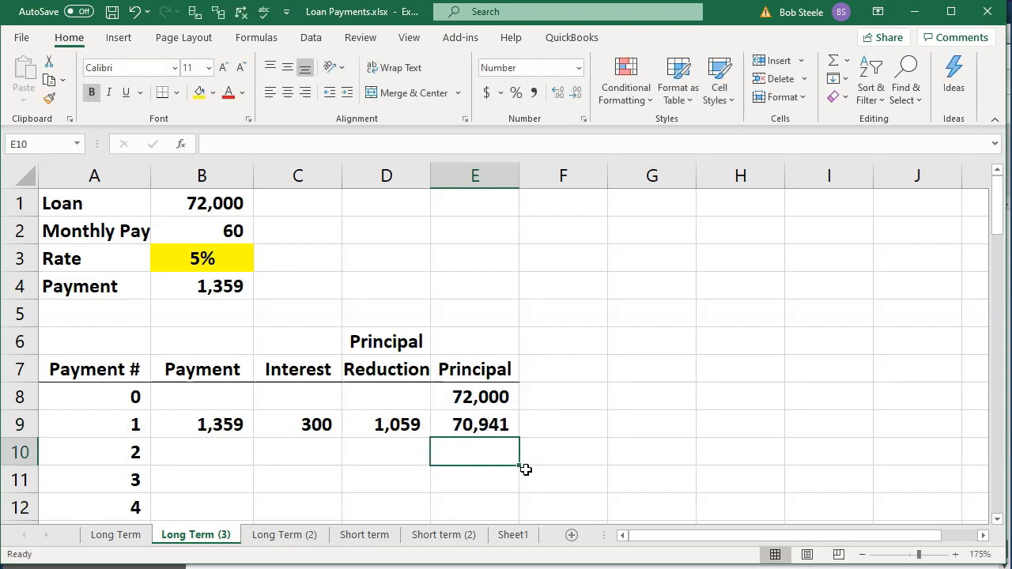
# Step: Review the payment, interest and principal reduction formulas for payment 1 in B9, C9 and D9
pyautogui.click(234, 427)
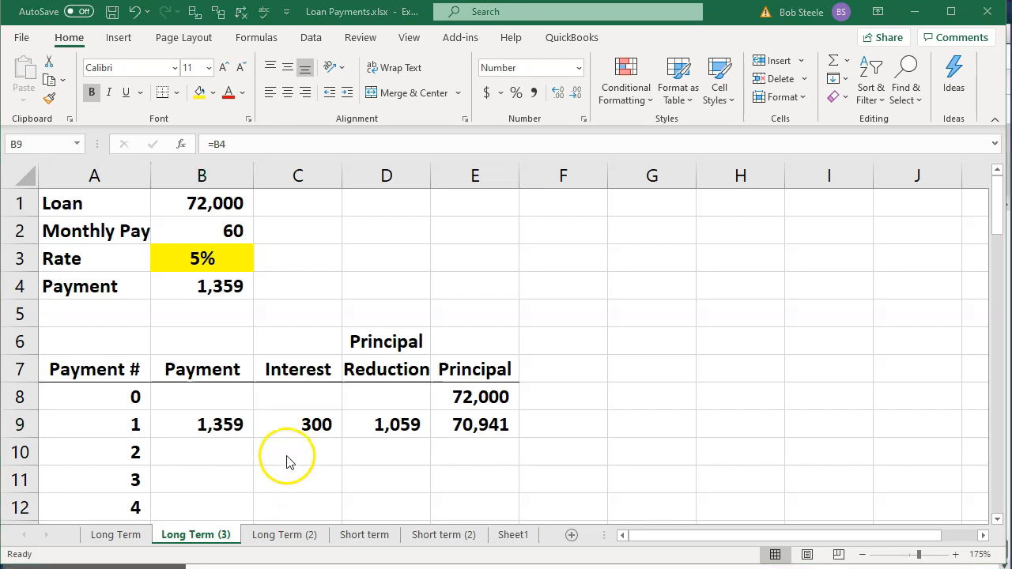
pyautogui.press('F2')
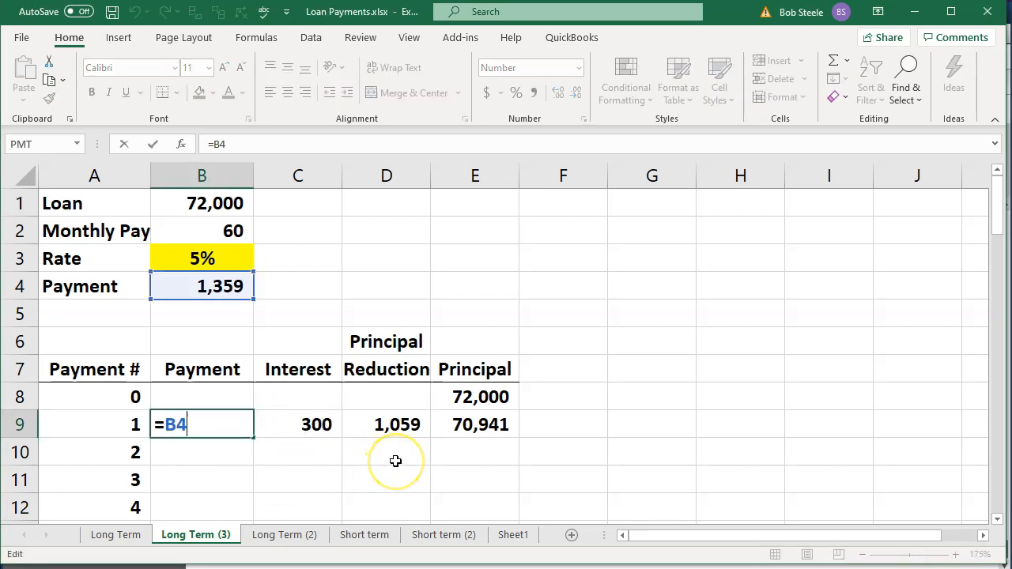
pyautogui.press('Return')
pyautogui.press('Up')
pyautogui.press('Right')
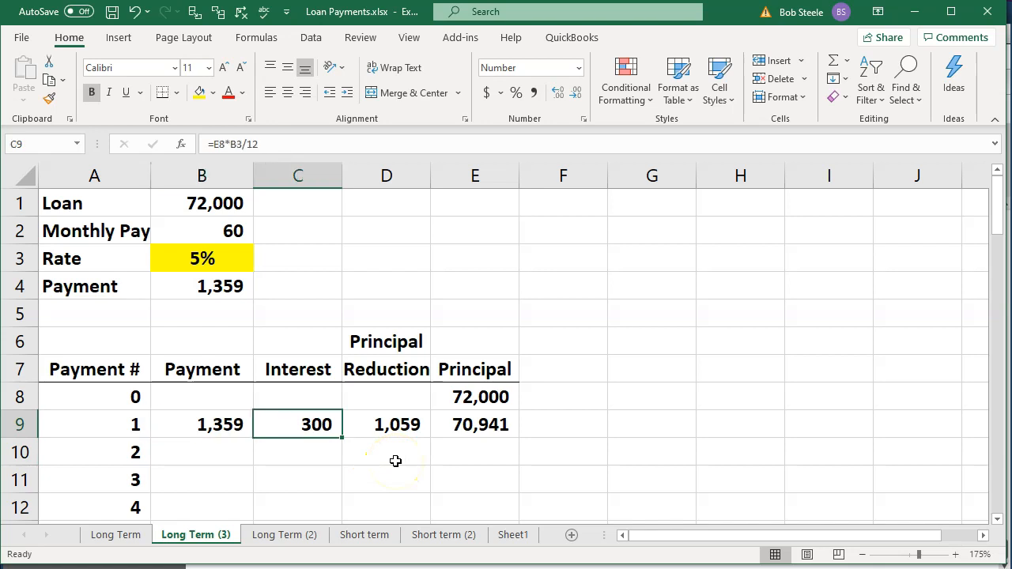
pyautogui.press('Right')
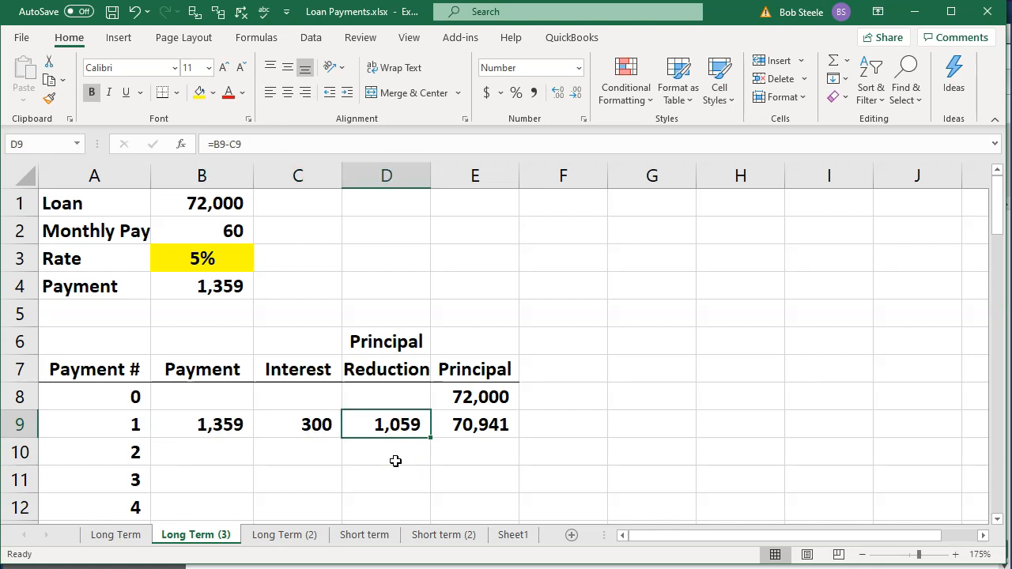
# Step: Set the payment amount for payment 2 in B10 equal to the payment above it, with =B9
pyautogui.press('Down')
pyautogui.press('Left')
pyautogui.press('Left')
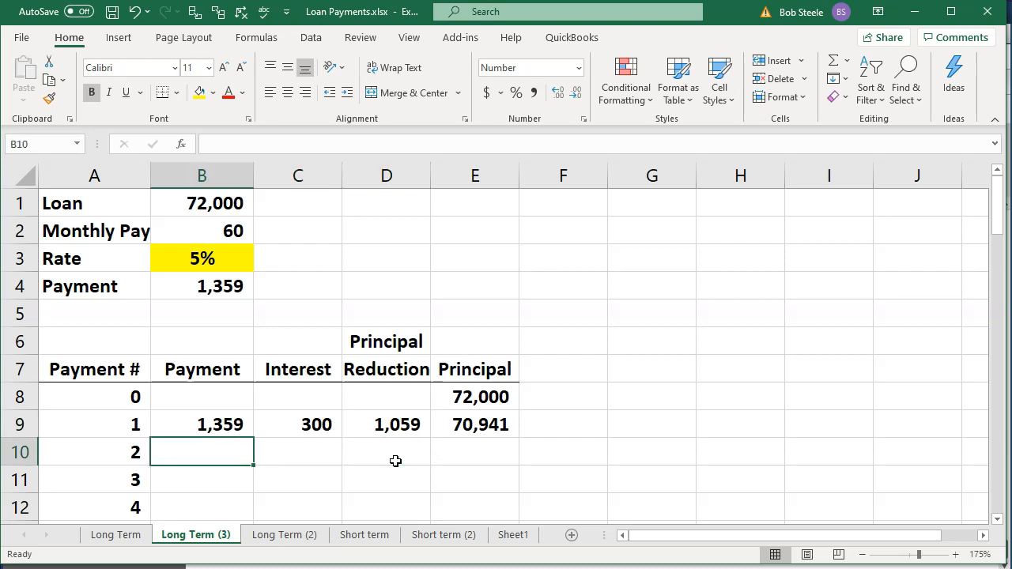
pyautogui.write('=')
pyautogui.press('Up')
pyautogui.press('Return')
# Step: Check the second month's interest in Calculator by multiplying 70941 by 0.05 and dividing by 12, then close it
pyautogui.press('Up')
pyautogui.press('Right')
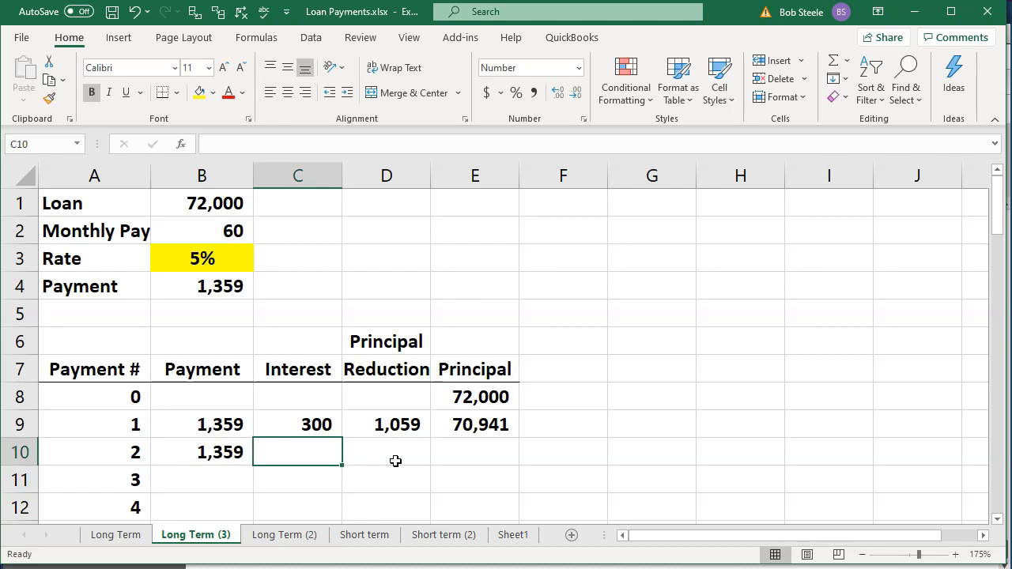
pyautogui.press('XF86Calculator')
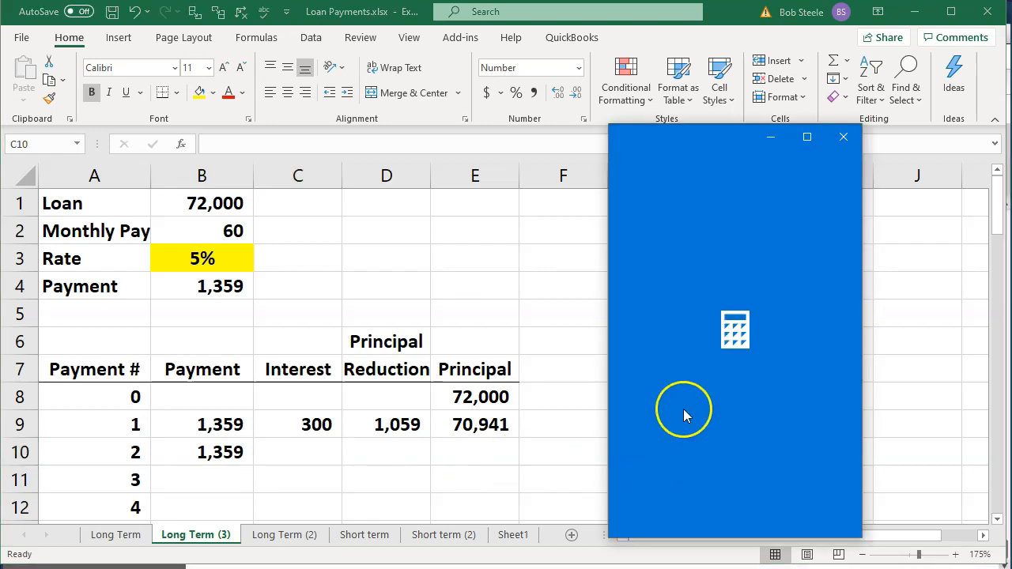
pyautogui.write('7')
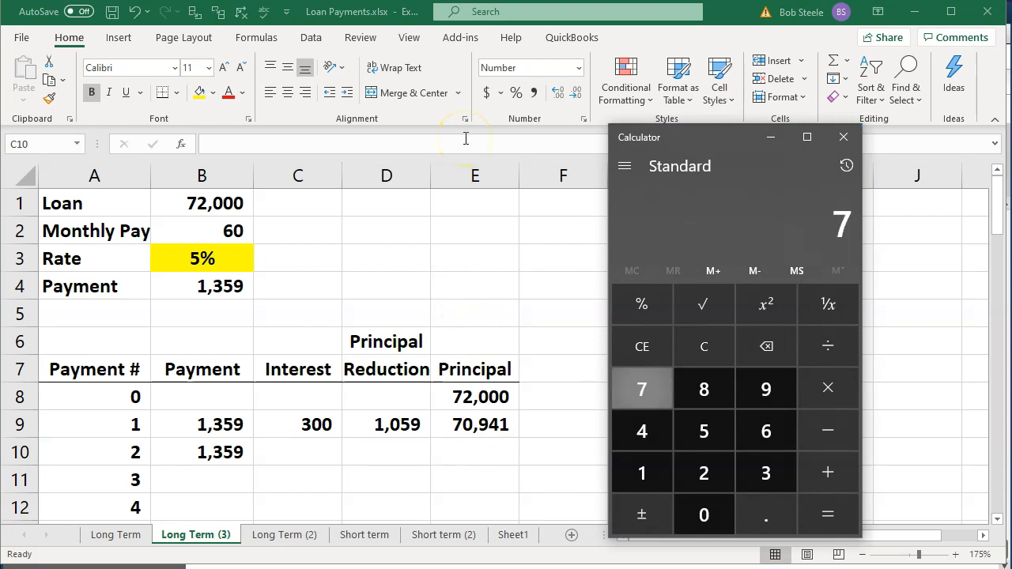
pyautogui.write('0941*0.05')
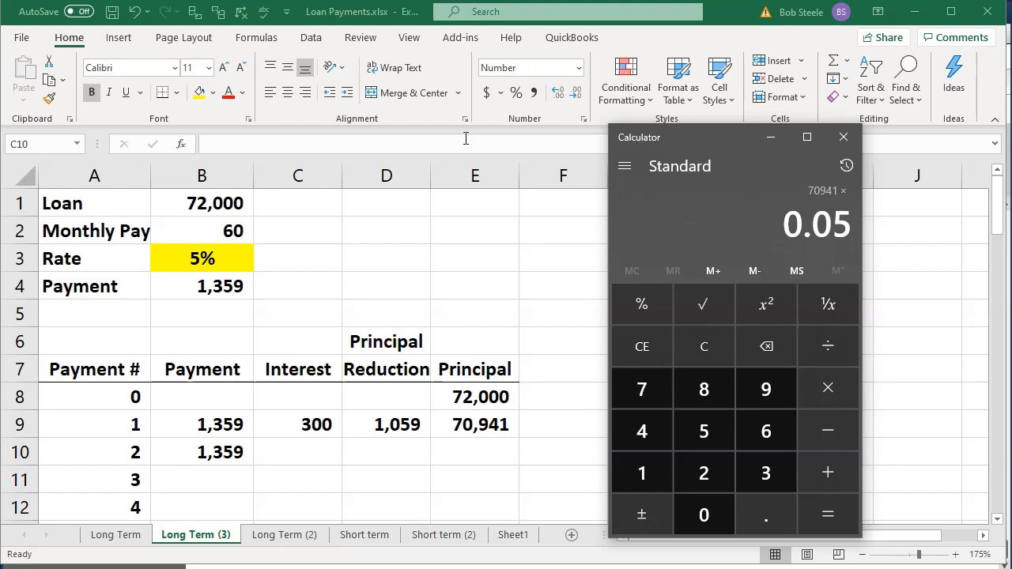
pyautogui.press('Return')
pyautogui.press('/')
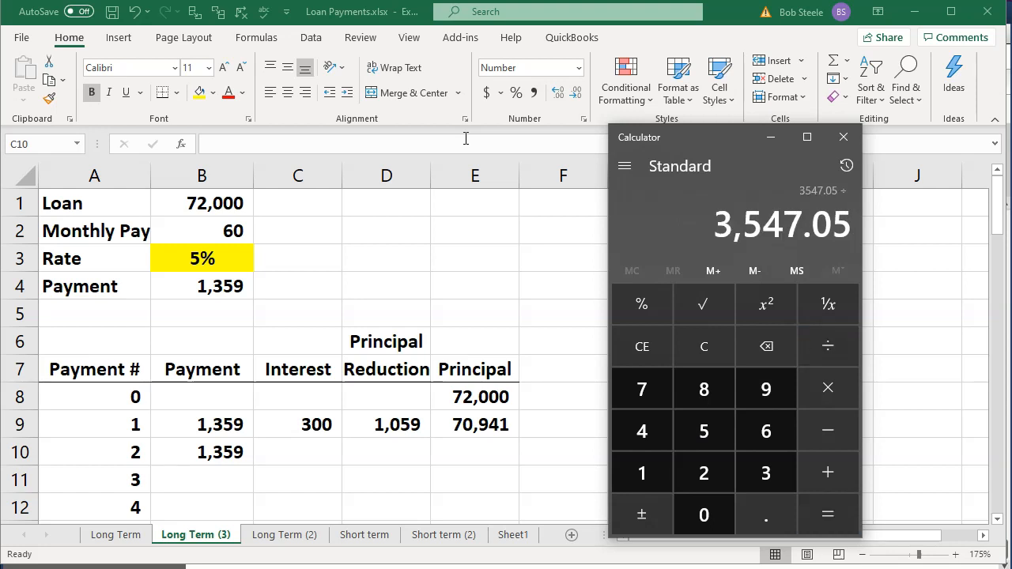
pyautogui.write('12')
pyautogui.press('Return')
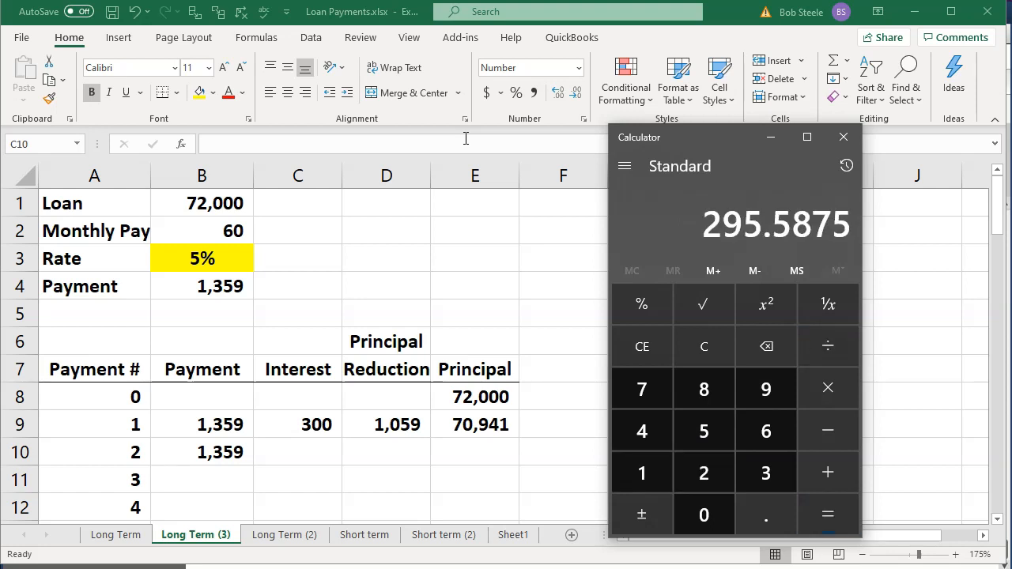
pyautogui.click(843, 139)
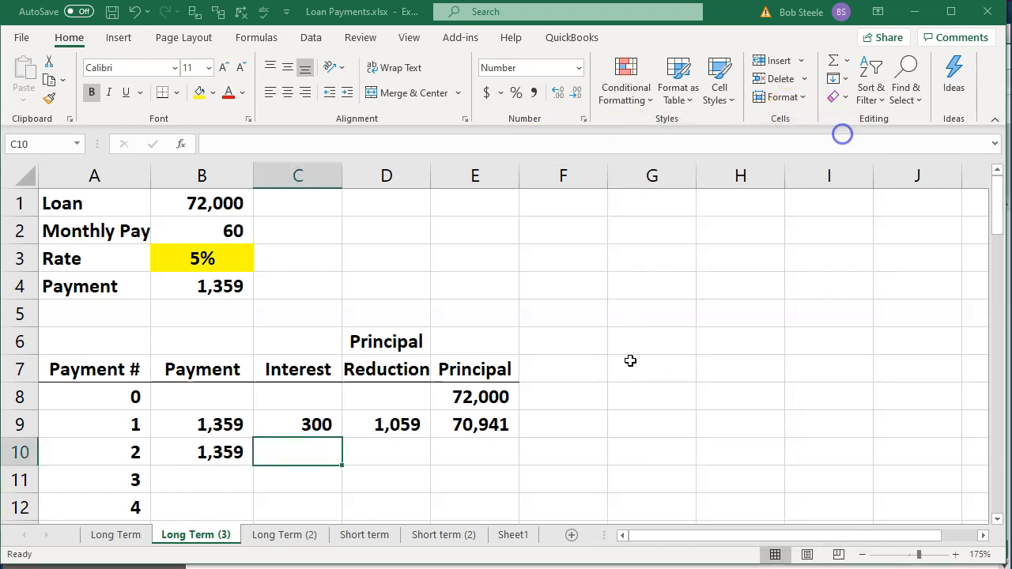
# Step: Calculate the interest for payment 2 in C10 from the previous principal in E9 times the rate in B3, divided by 12
pyautogui.click(329, 465)
pyautogui.write('=')
pyautogui.press('Up')
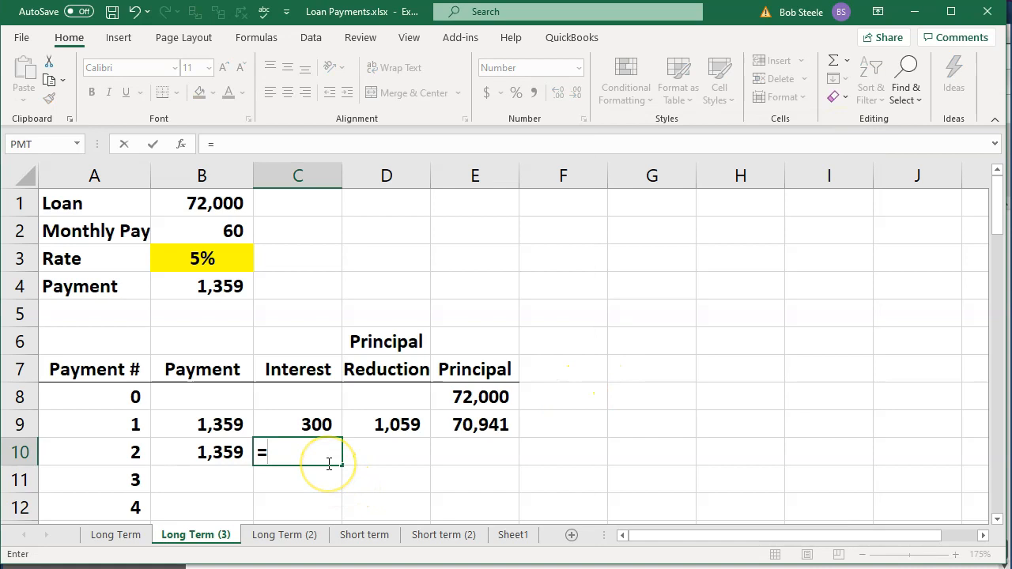
pyautogui.press('Right')
pyautogui.press('Right')
pyautogui.write('*')
pyautogui.press('Up')
pyautogui.press('Up')
pyautogui.press('Up')
pyautogui.press('Up')
pyautogui.press('Up')
pyautogui.press('Up')
pyautogui.press('Up')
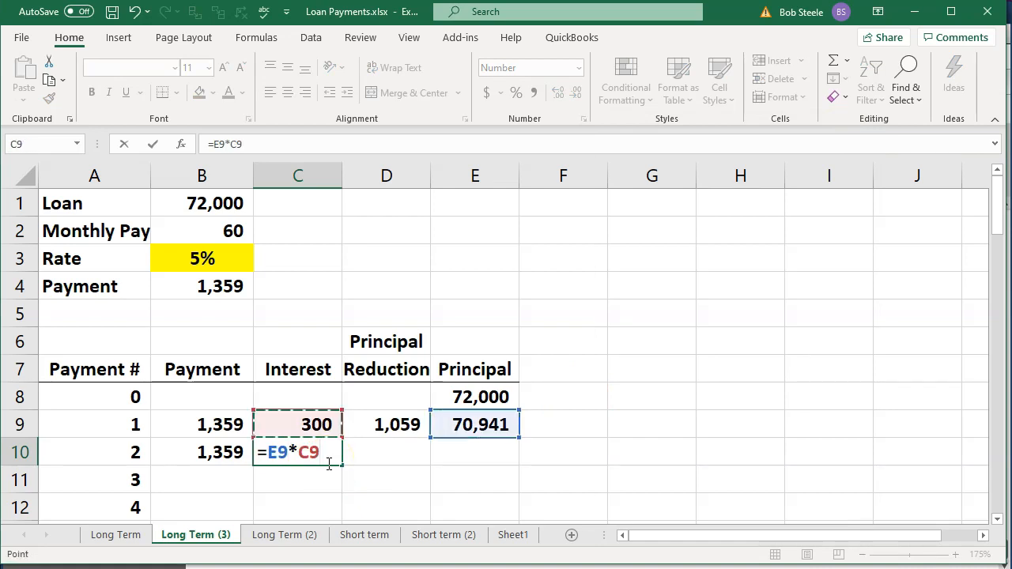
pyautogui.press('Left')
pyautogui.write('/12')
pyautogui.press('Return')
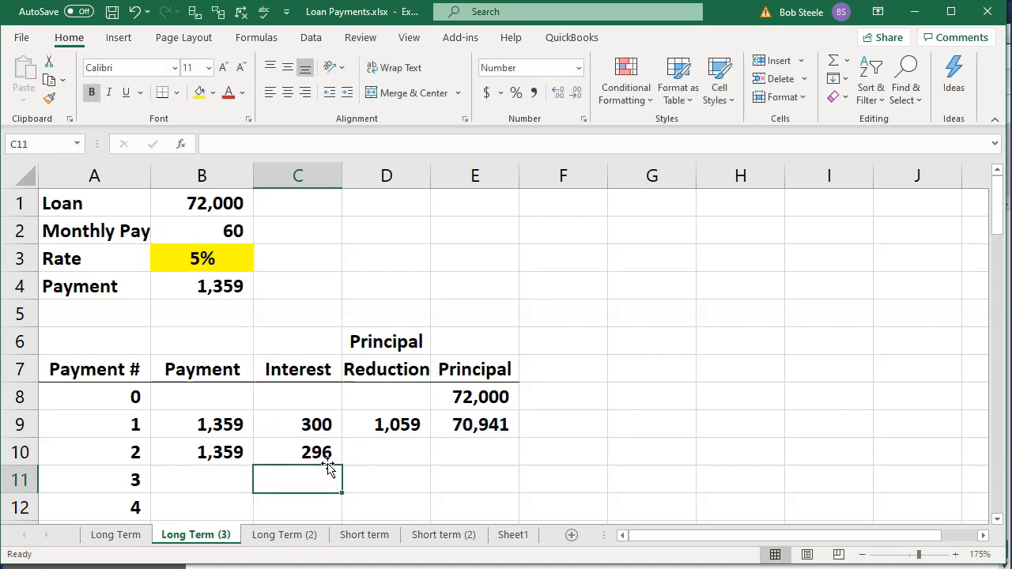
# Step: Calculate the principal reduction for payment 2 in D10 as payment minus interest, with =B10-C10
pyautogui.press('Up')
pyautogui.press('Right')
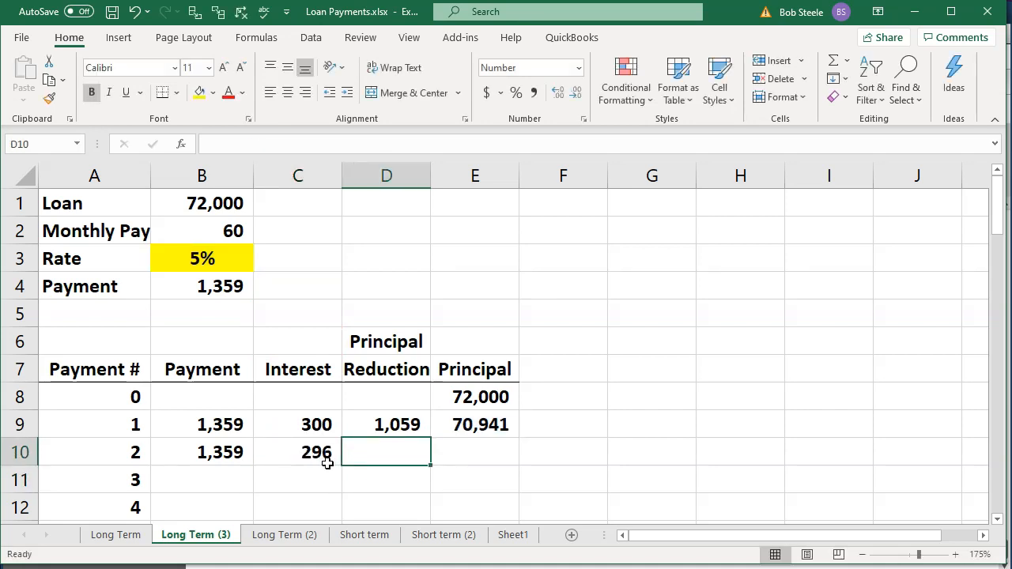
pyautogui.write('=')
pyautogui.press('Left')
pyautogui.press('Left')
pyautogui.write('-')
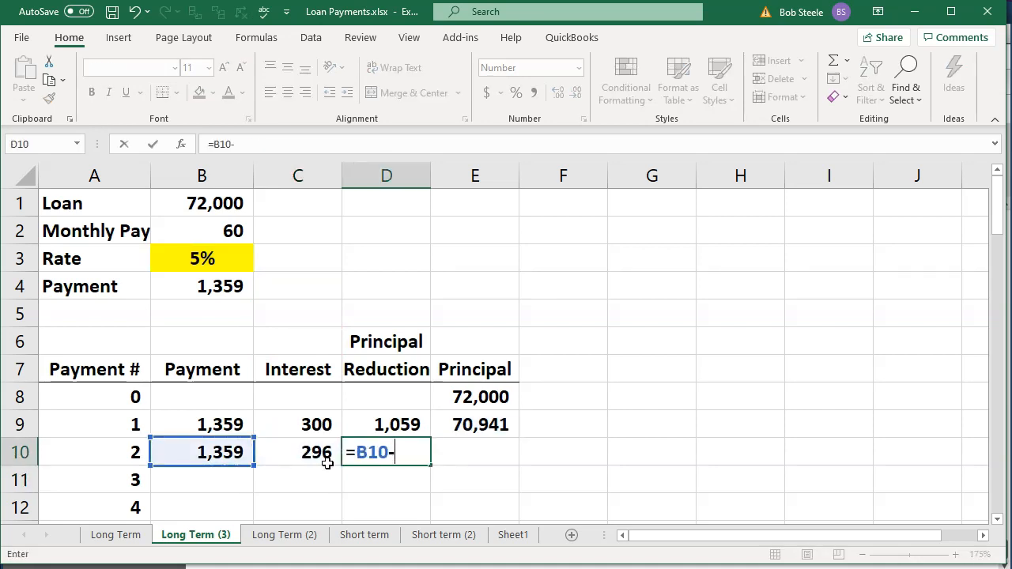
pyautogui.press('Left')
pyautogui.press('Return')
pyautogui.click(200, 449)
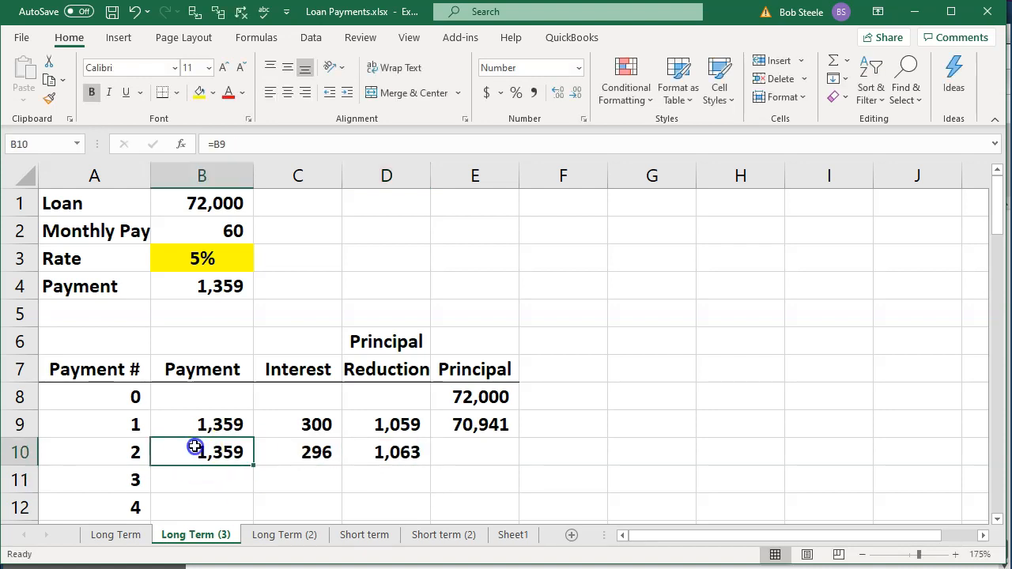
# Step: Review the payment, interest and principal reduction formulas for payment 2 in row 10, along with the previous principal in E9
pyautogui.press('Right')
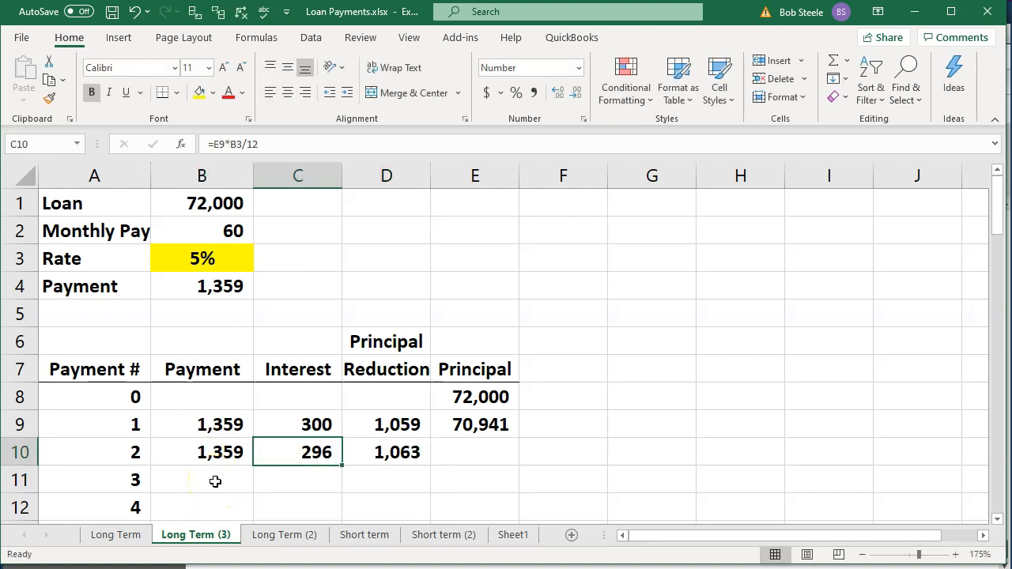
pyautogui.press('Right')
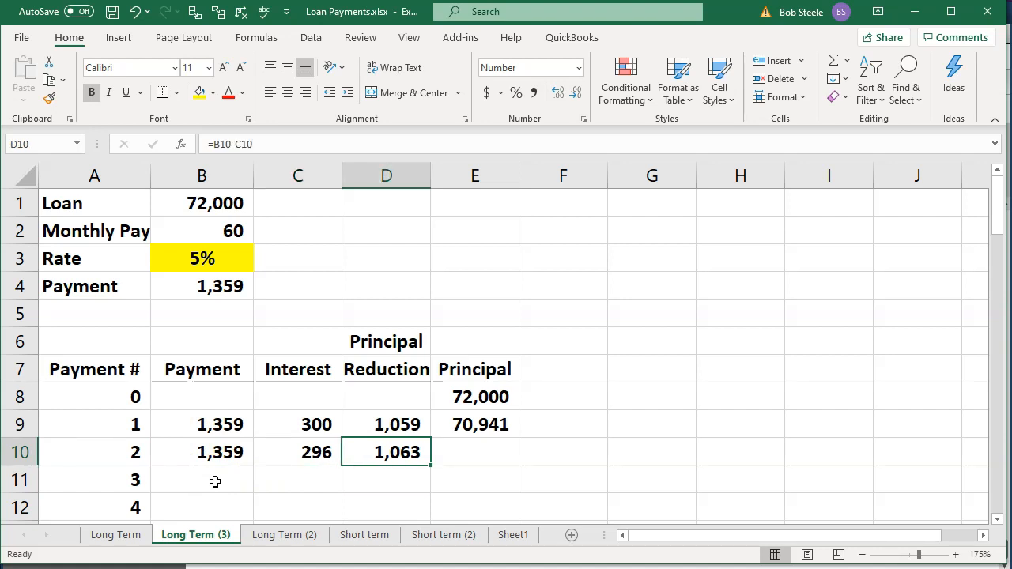
pyautogui.press('Left')
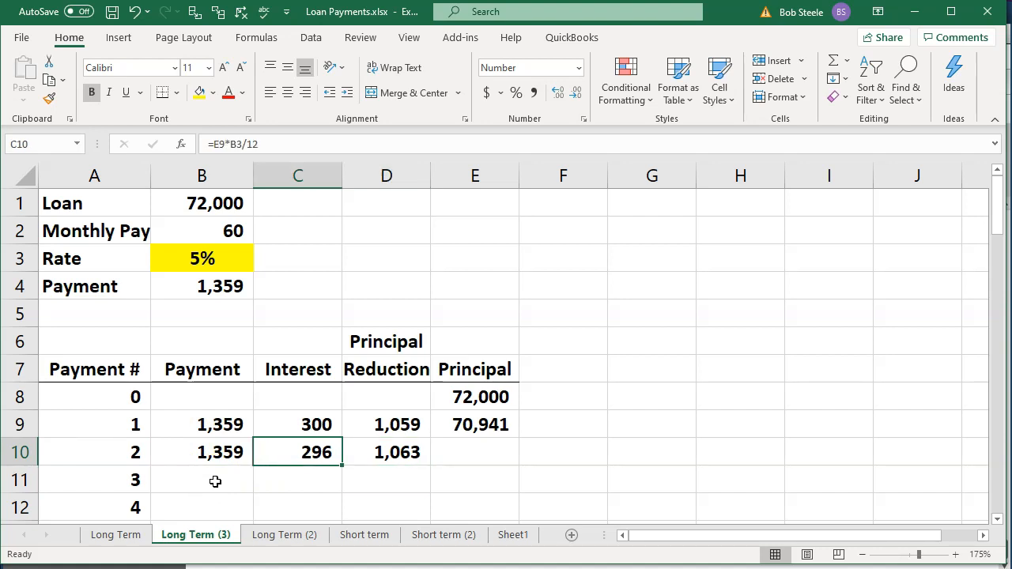
pyautogui.press('Right')
pyautogui.press('Right')
pyautogui.press('Up')
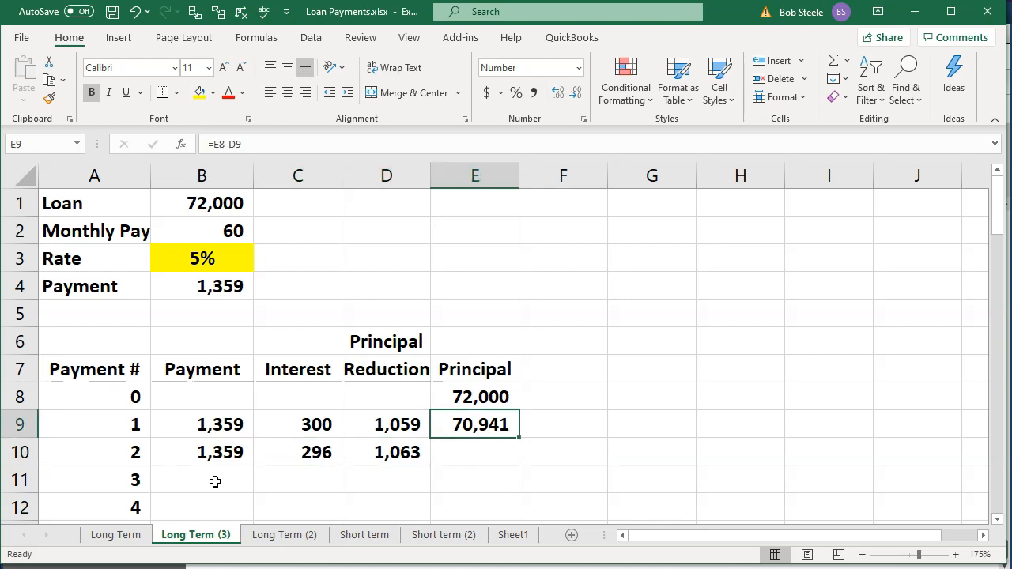
pyautogui.press('Down')
pyautogui.press('Left')
pyautogui.press('Left')
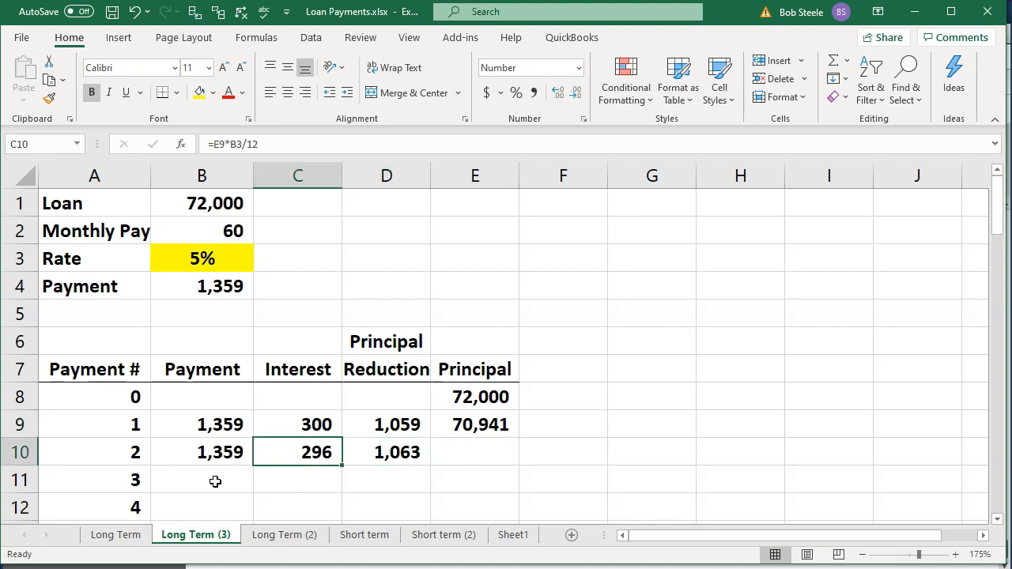
pyautogui.press('Right')
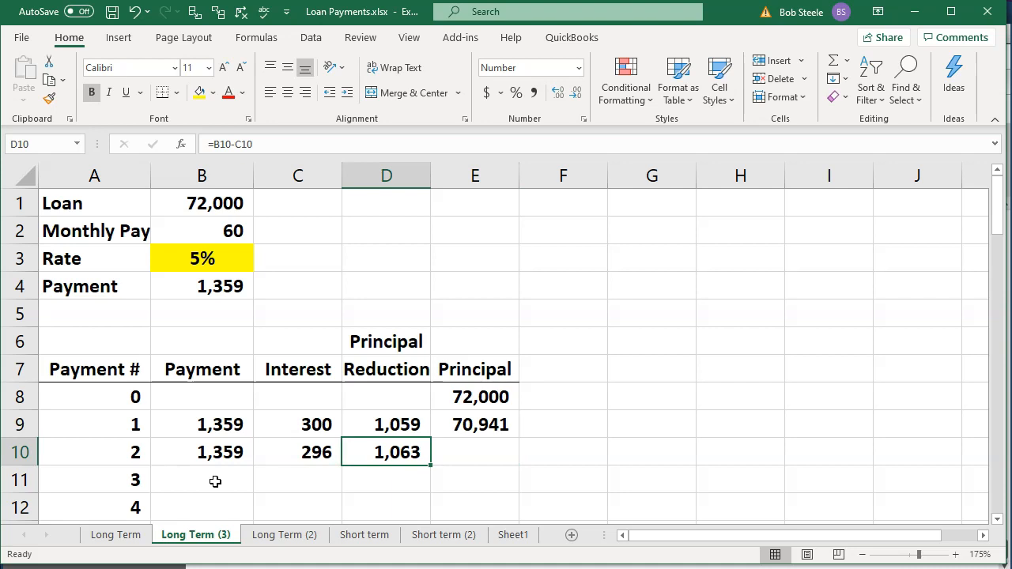
pyautogui.press('Left')
pyautogui.press('Left')
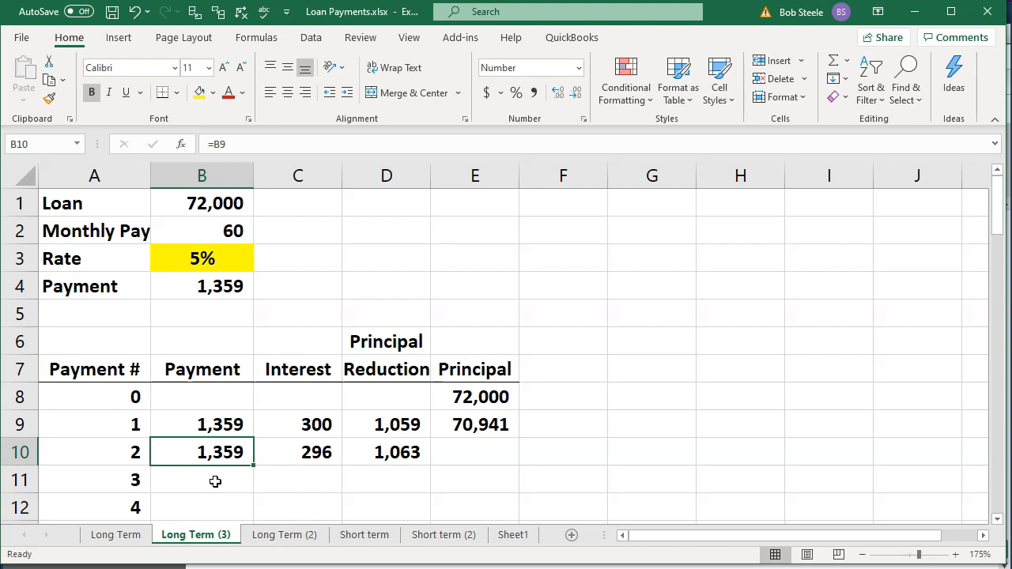
pyautogui.press('Right')
pyautogui.press('Right')
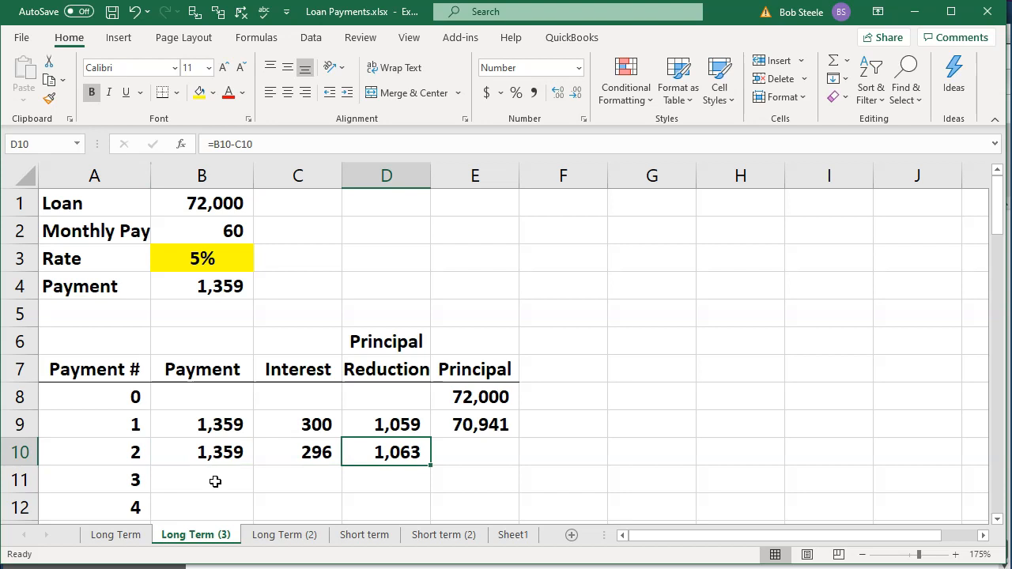
# Step: Calculate the remaining principal for payment 2 in E10 as previous principal minus principal reduction, with =E9-D10
pyautogui.press('Right')
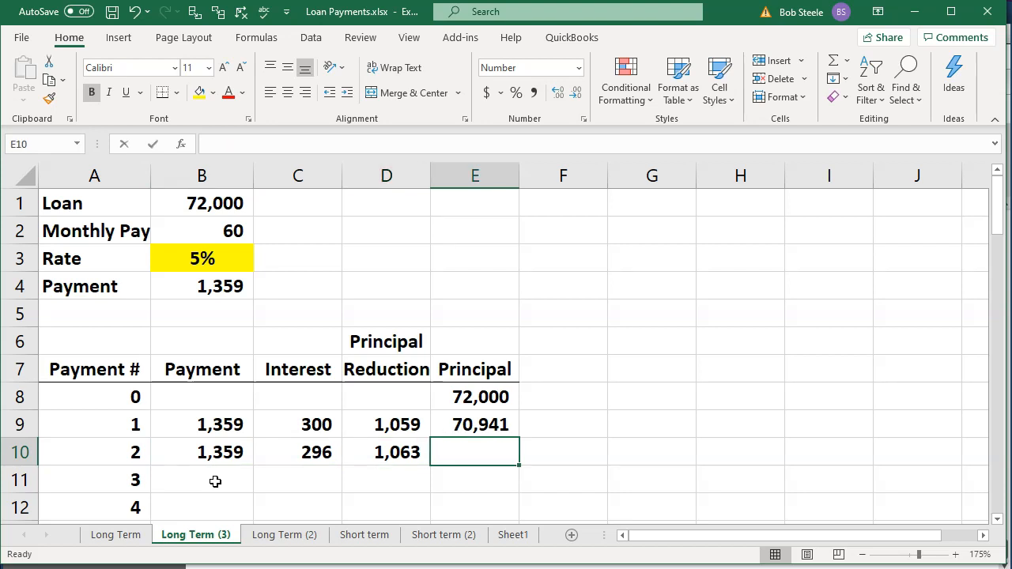
pyautogui.write('=')
pyautogui.press('Up')
pyautogui.write('-')
pyautogui.press('Left')
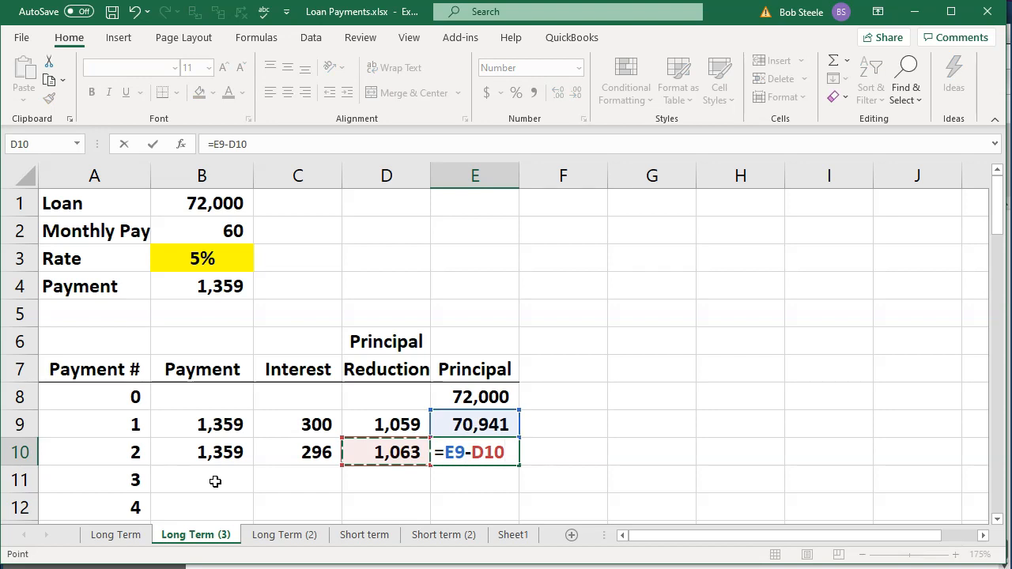
pyautogui.press('Return')
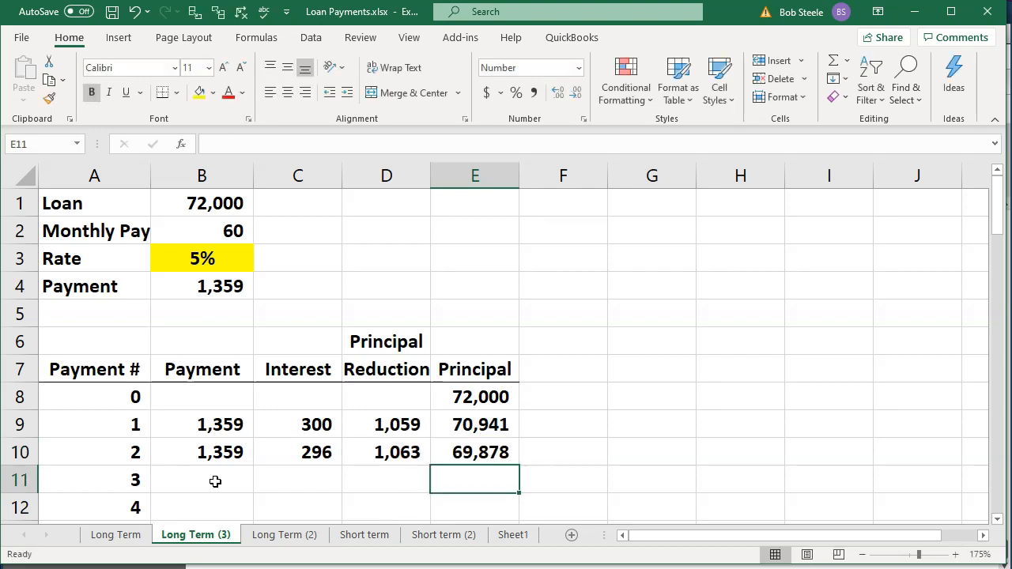
# Step: Try to copy the payment 2 formulas in B10:E10 down one row to payment 3
pyautogui.scroll(-1, 387, 451)
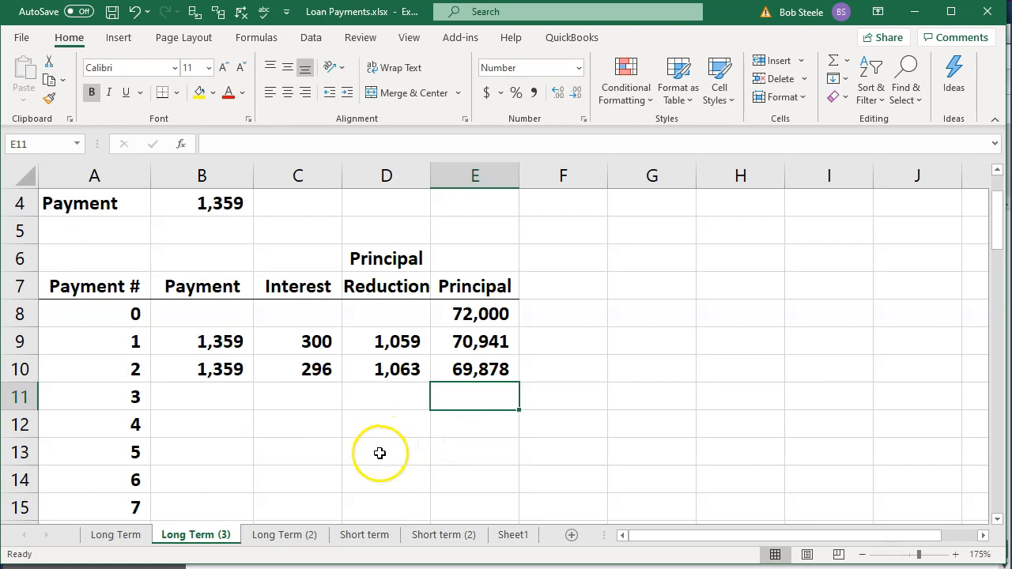
pyautogui.moveTo(229, 369); pyautogui.dragTo(433, 366)
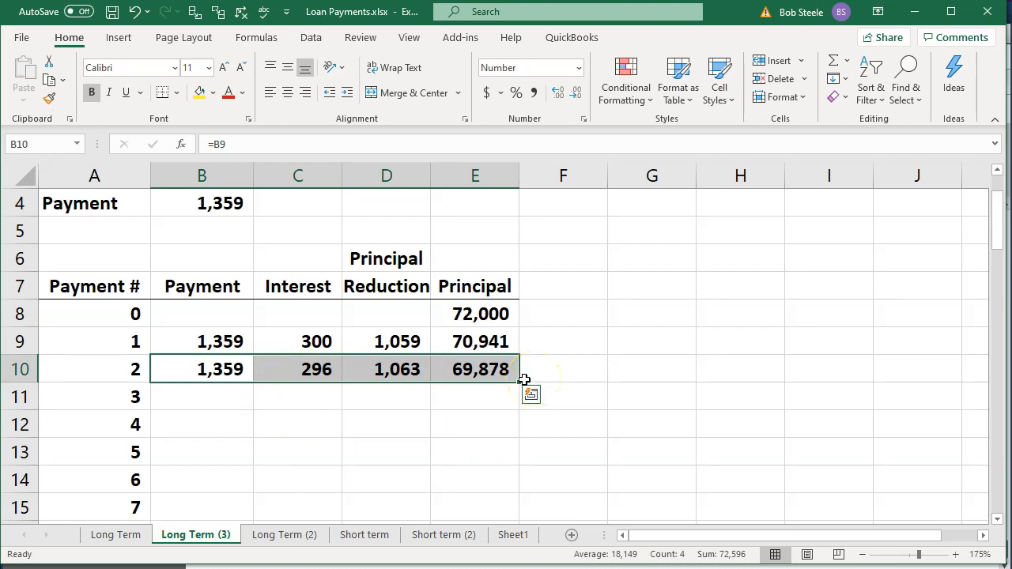
pyautogui.click(222, 370)
pyautogui.moveTo(278, 369); pyautogui.dragTo(445, 357)
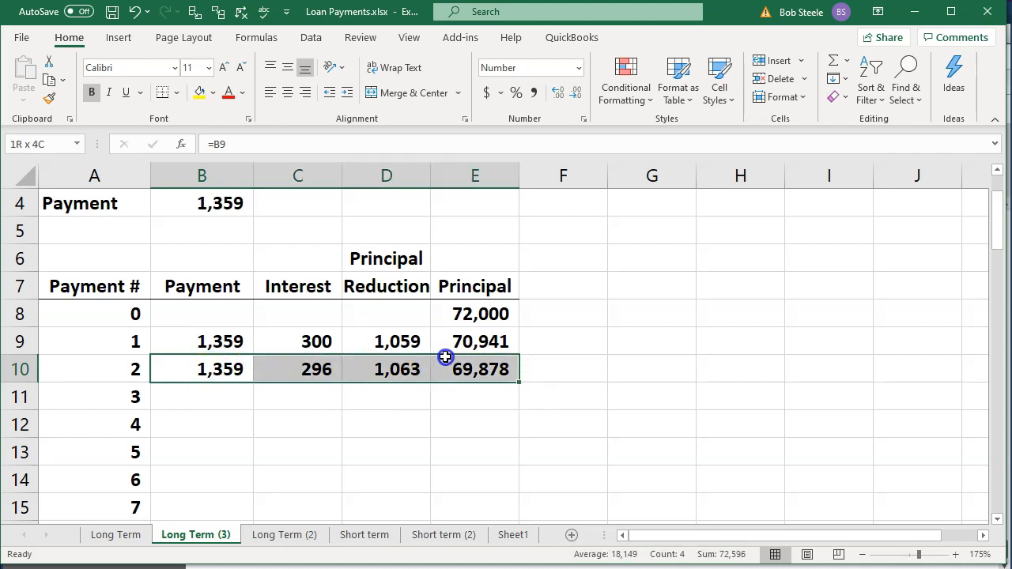
pyautogui.moveTo(518, 385); pyautogui.dragTo(517, 402)
pyautogui.click(395, 461)
pyautogui.scroll(1, 393, 459)
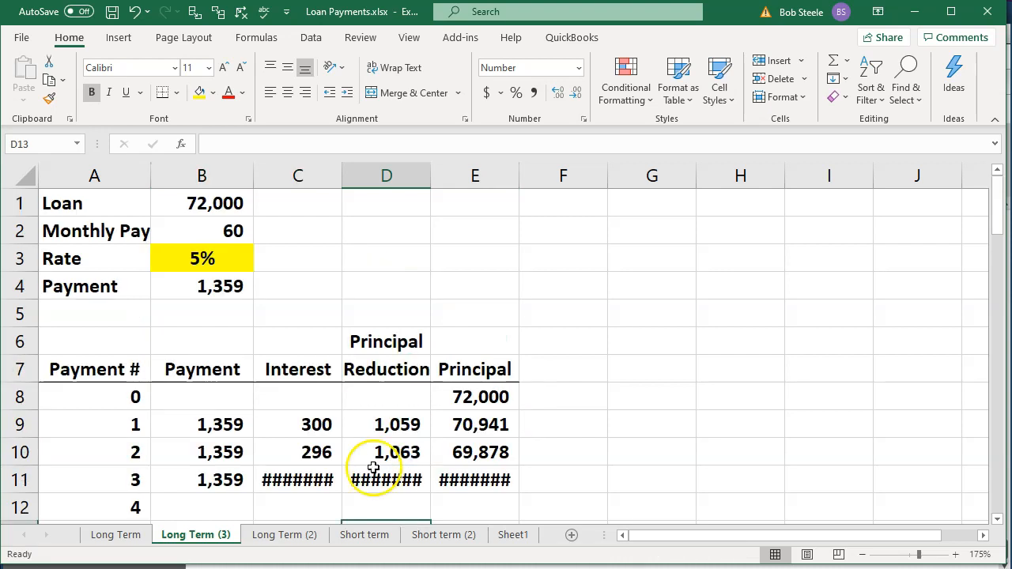
# Step: Inspect the cell references in the copied interest formula in C11, and undo the copy into row 11
pyautogui.doubleClick(302, 478)
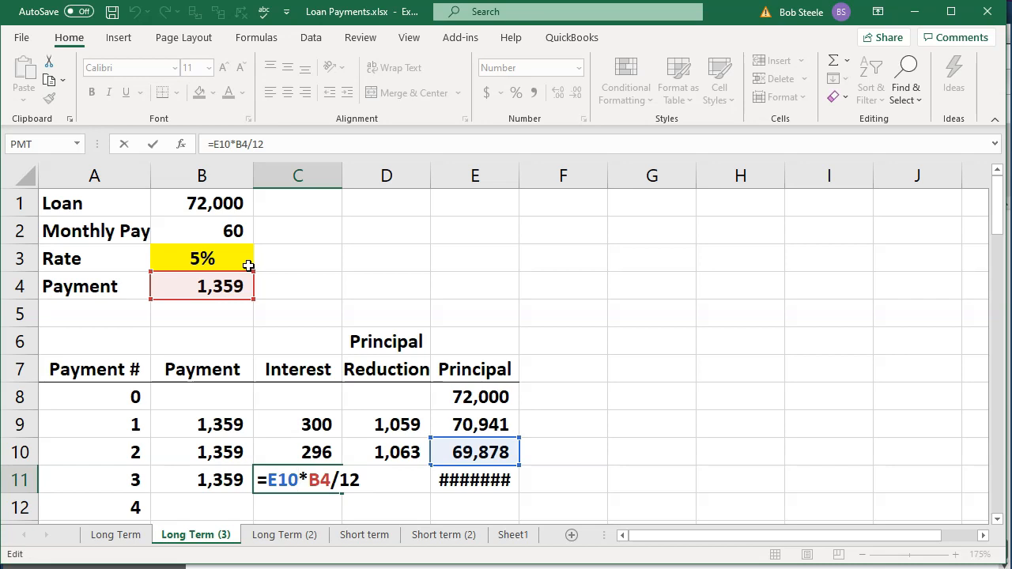
pyautogui.press('Return')
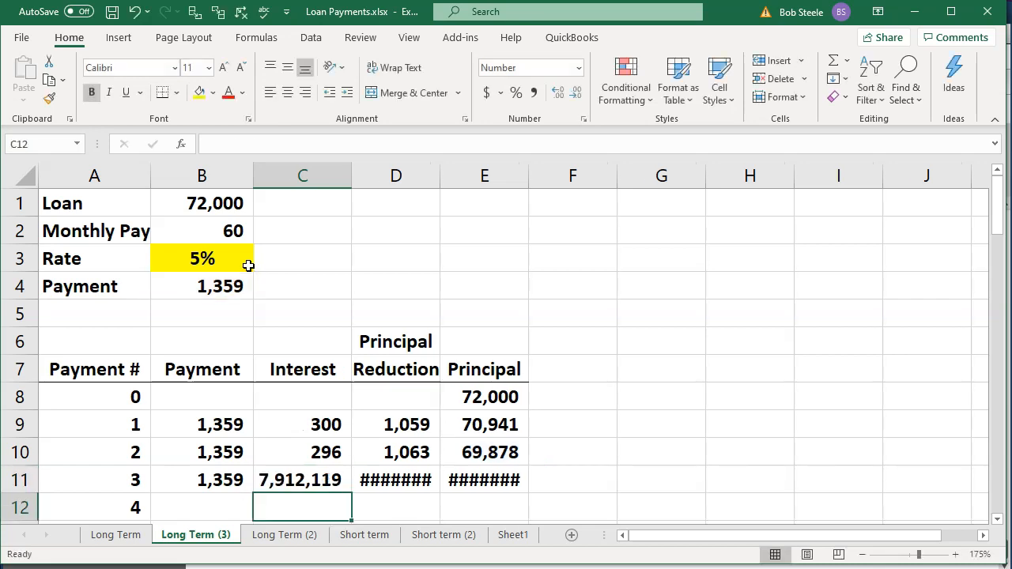
pyautogui.click(136, 10)
pyautogui.click(136, 9)
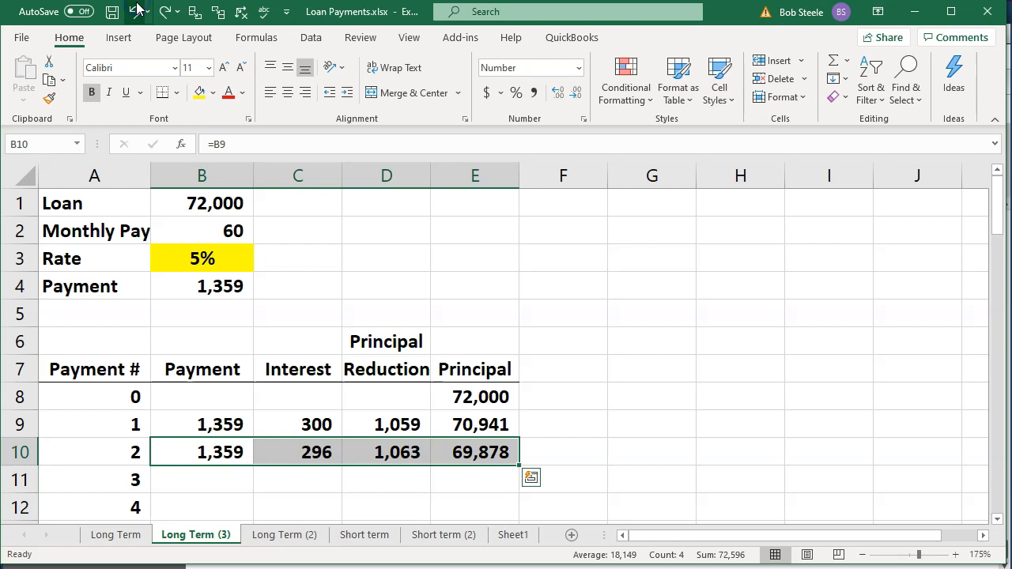
# Step: Make the rate reference absolute in the payment 2 interest formula in C10, giving =E9*$B$3/12
pyautogui.doubleClick(301, 448)
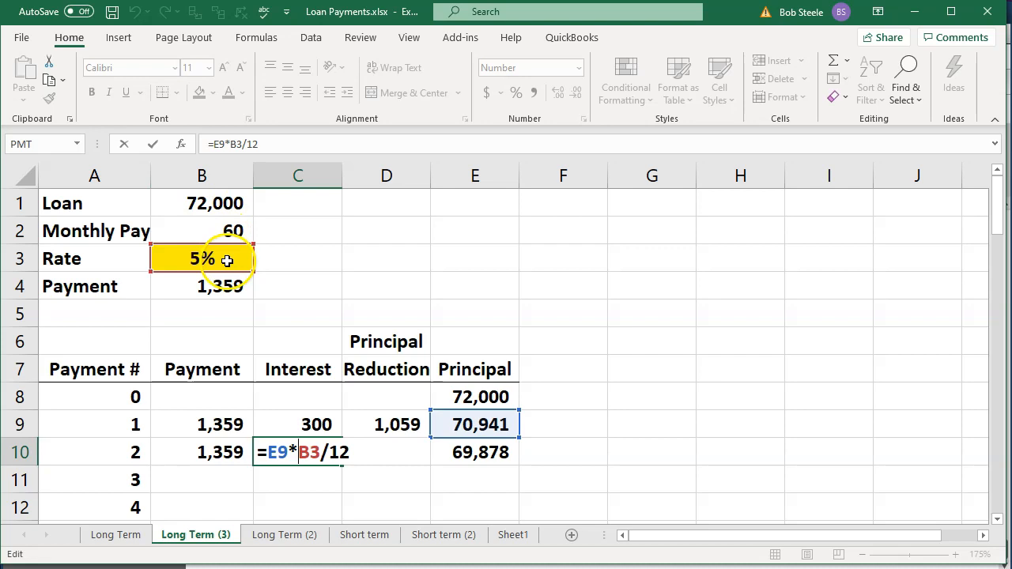
pyautogui.click(310, 449)
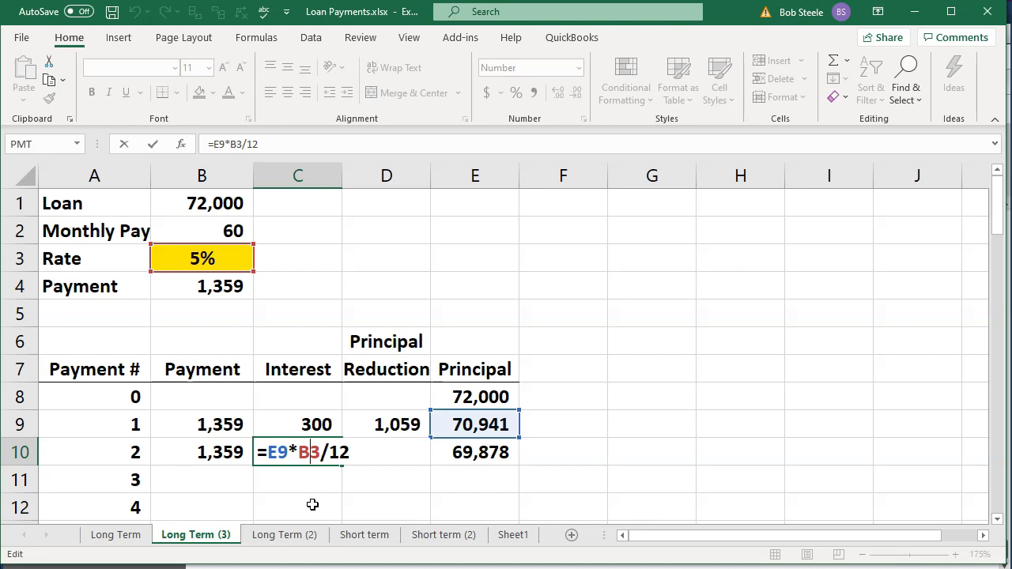
pyautogui.press('F4')
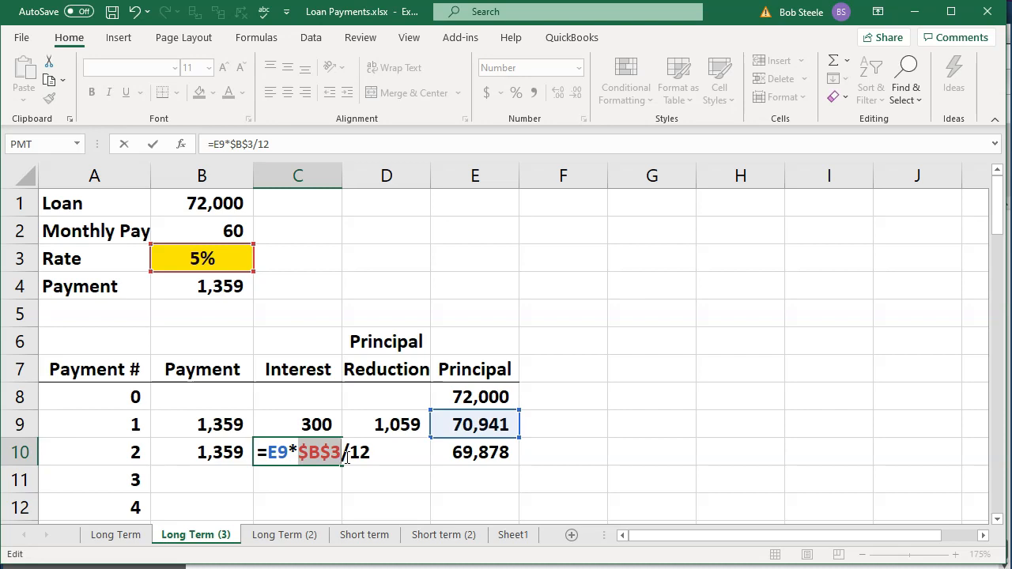
pyautogui.press('Return')
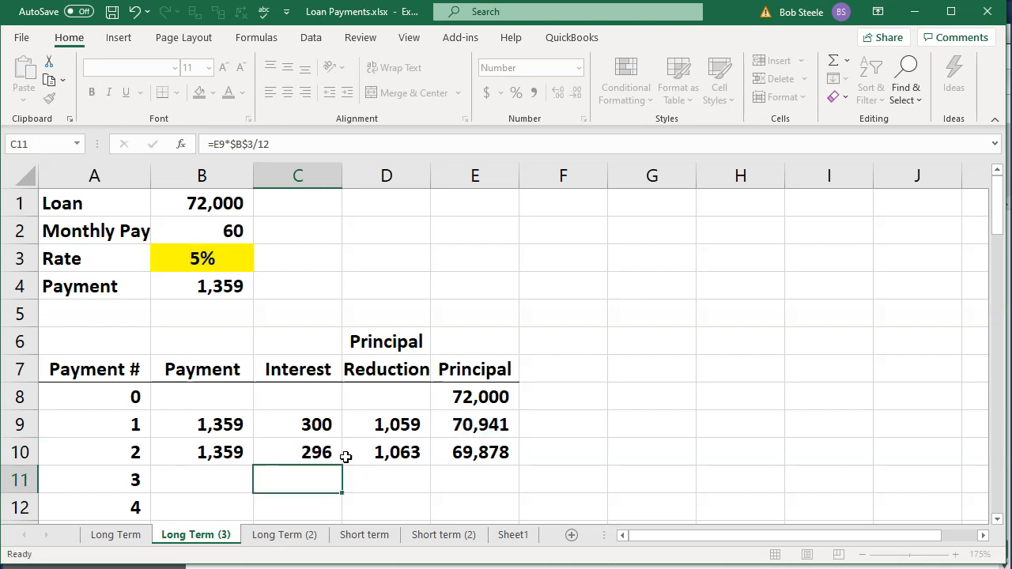
# Step: Copy the payment 2 formulas in B10:E10 down to payment 3 in row 11
pyautogui.moveTo(237, 453); pyautogui.dragTo(519, 478)
pyautogui.click(137, 11)
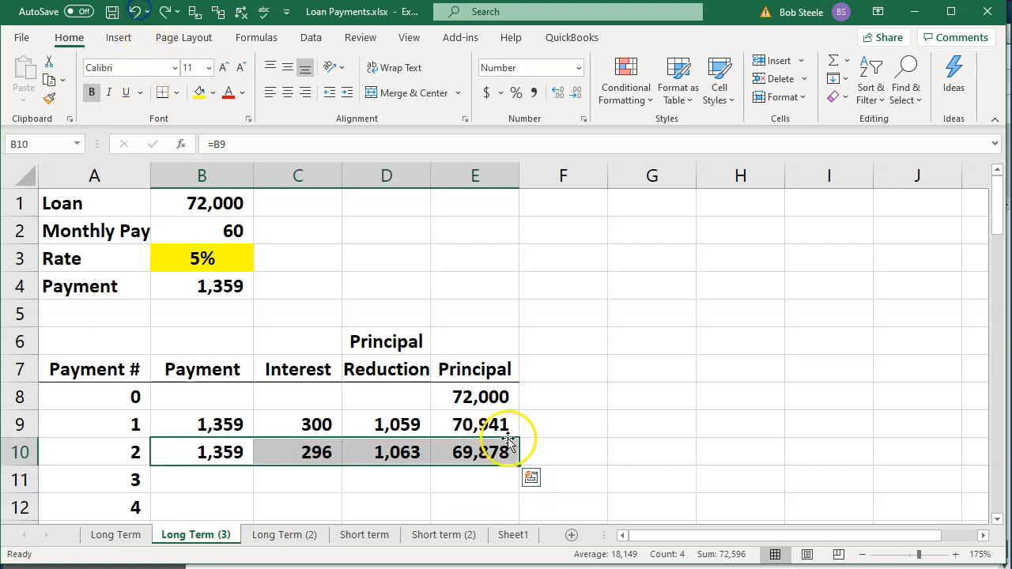
pyautogui.moveTo(520, 466); pyautogui.dragTo(517, 482)
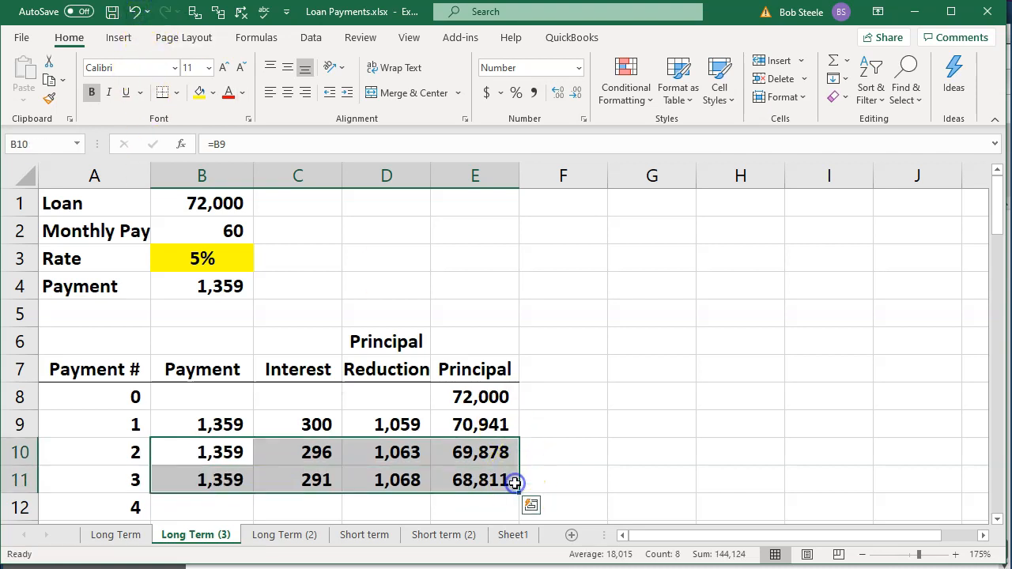
# Step: Check the cell references in the copied payment, interest and principal reduction formulas for payment 3 in row 11
pyautogui.doubleClick(240, 482)
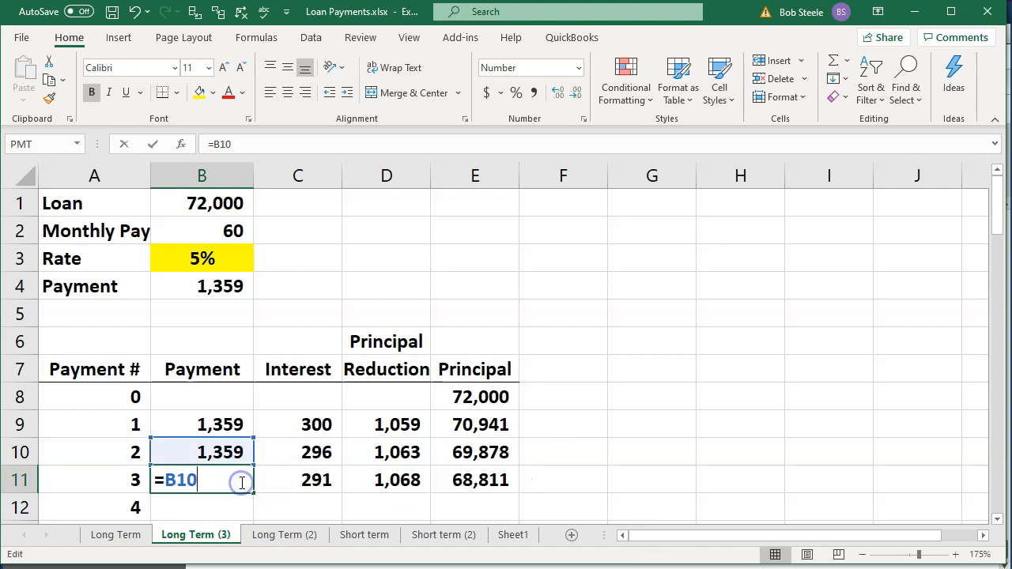
pyautogui.press('Return')
pyautogui.click(283, 483)
pyautogui.doubleClick(282, 484)
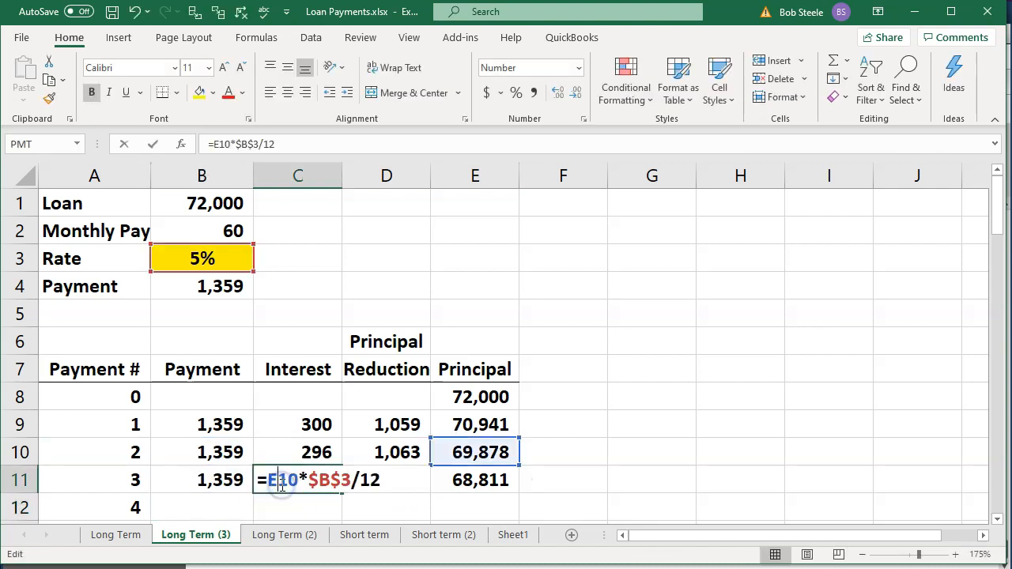
pyautogui.press('Return')
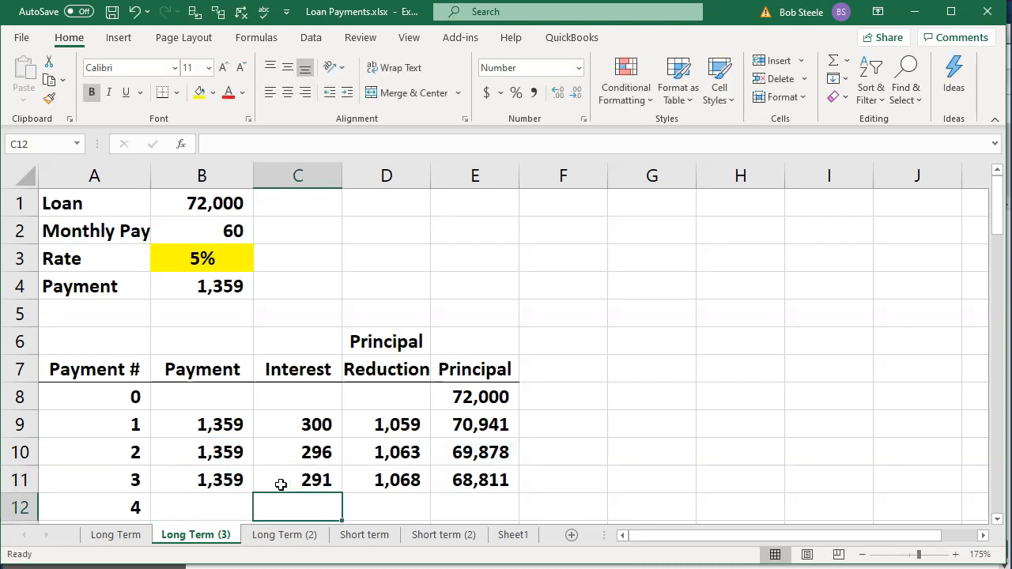
pyautogui.click(397, 480)
pyautogui.doubleClick(397, 481)
pyautogui.press('Return')
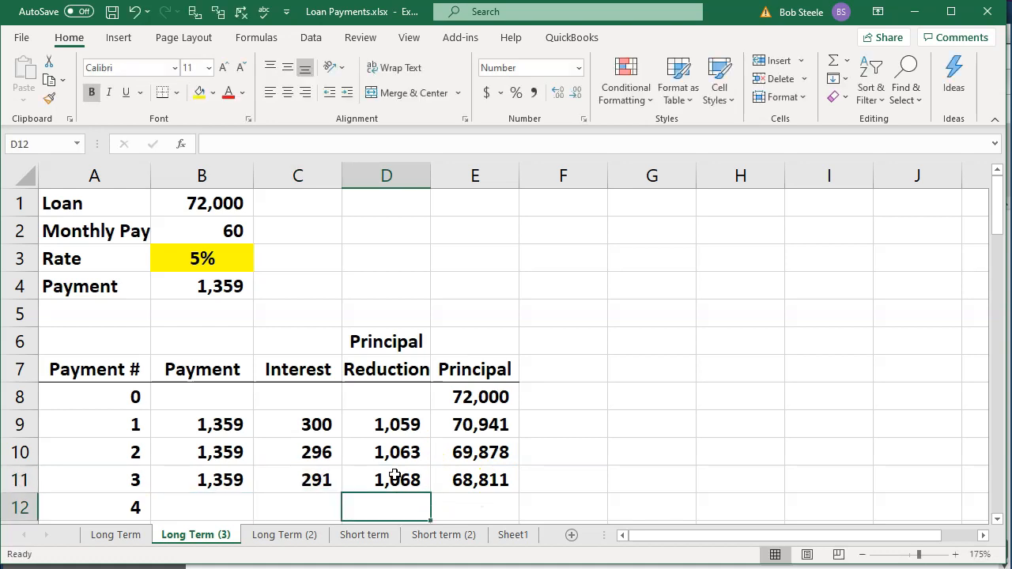
# Step: Fill the payment 3 formulas in B11:E11 down through payment 60 in row 68 and select the final principal in E68
pyautogui.scroll(-2, 311, 390)
pyautogui.moveTo(226, 314)
pyautogui.mouseDown()
pyautogui.moveTo(492, 315)
pyautogui.moveTo(511, 379)
pyautogui.moveTo(507, 557)
pyautogui.moveTo(491, 484)
pyautogui.moveTo(456, 467)
pyautogui.moveTo(488, 487)
pyautogui.mouseUp()
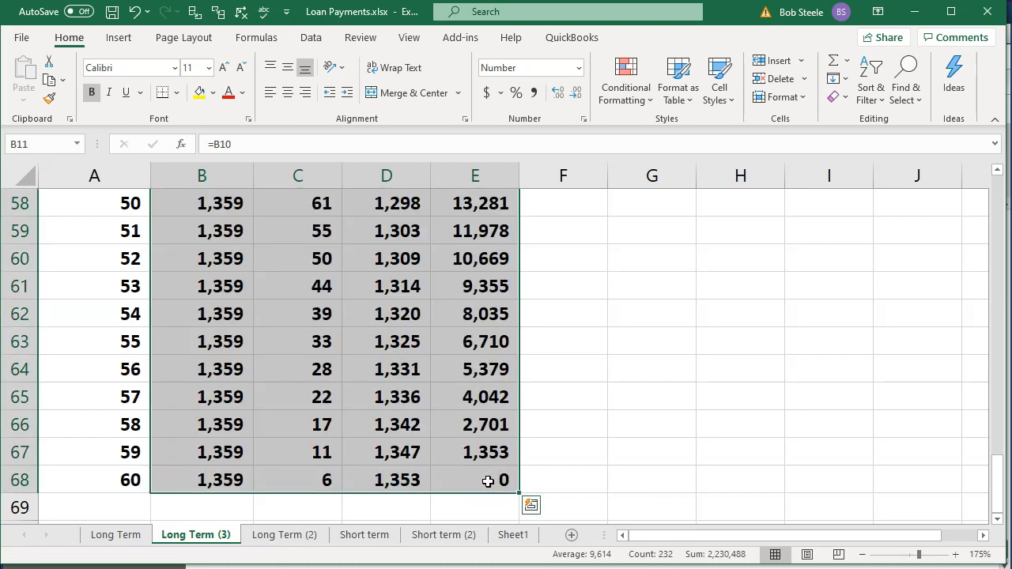
pyautogui.click(488, 483)
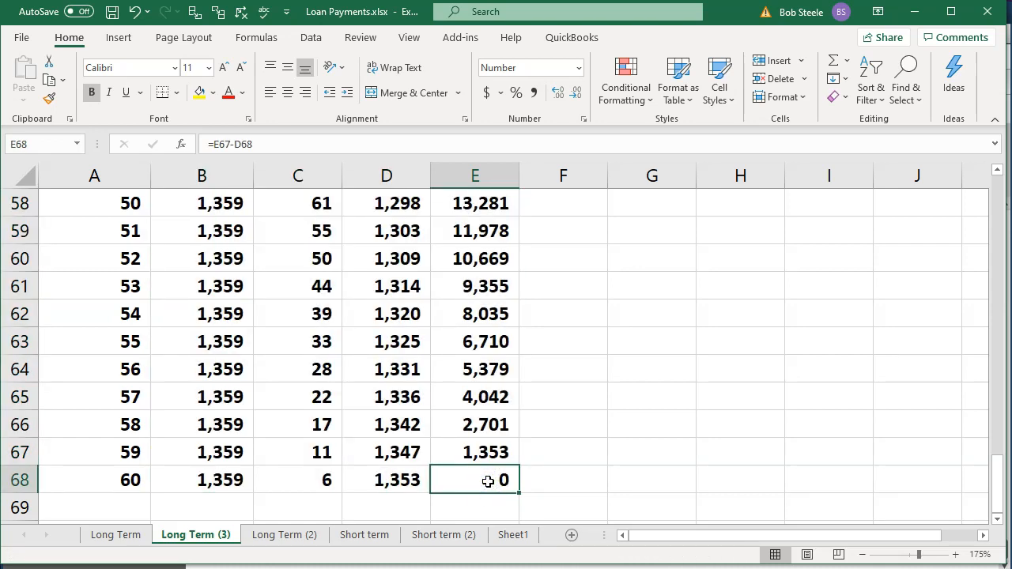
# Step: Return to the start of the table and examine the payment and interest amounts in the payment 1 row
pyautogui.scroll(19, 487, 482)
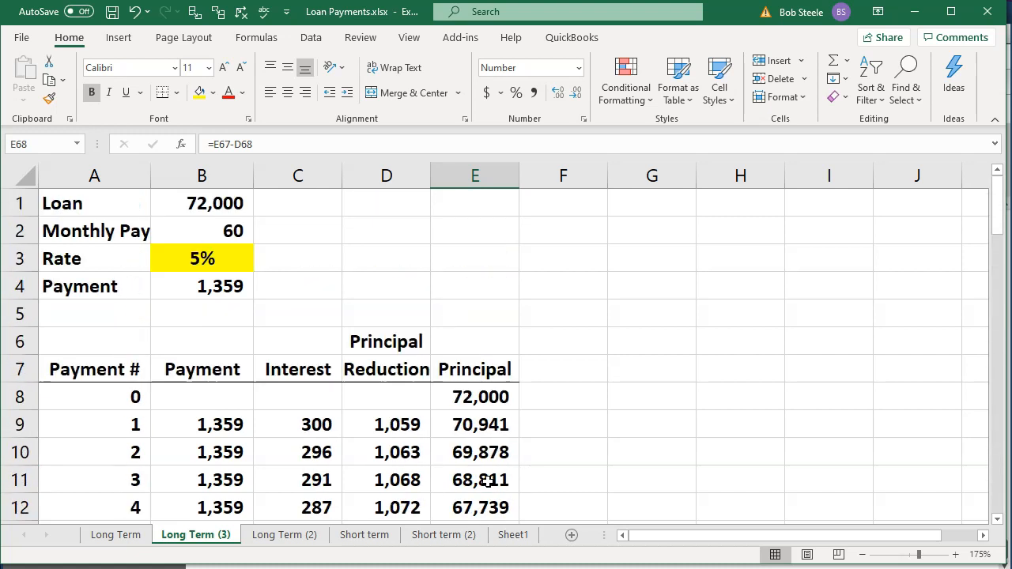
pyautogui.click(317, 424)
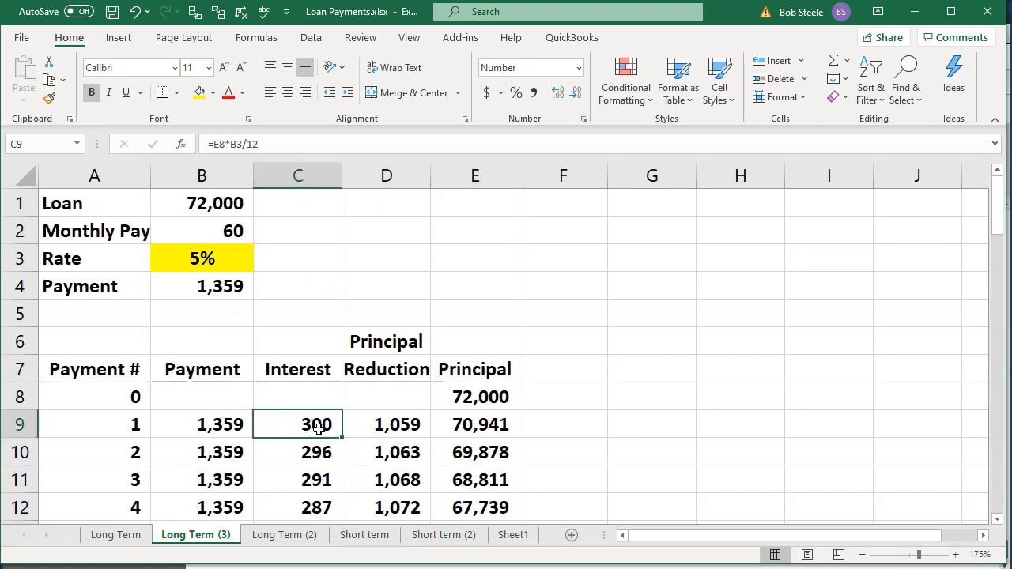
pyautogui.press('Left')
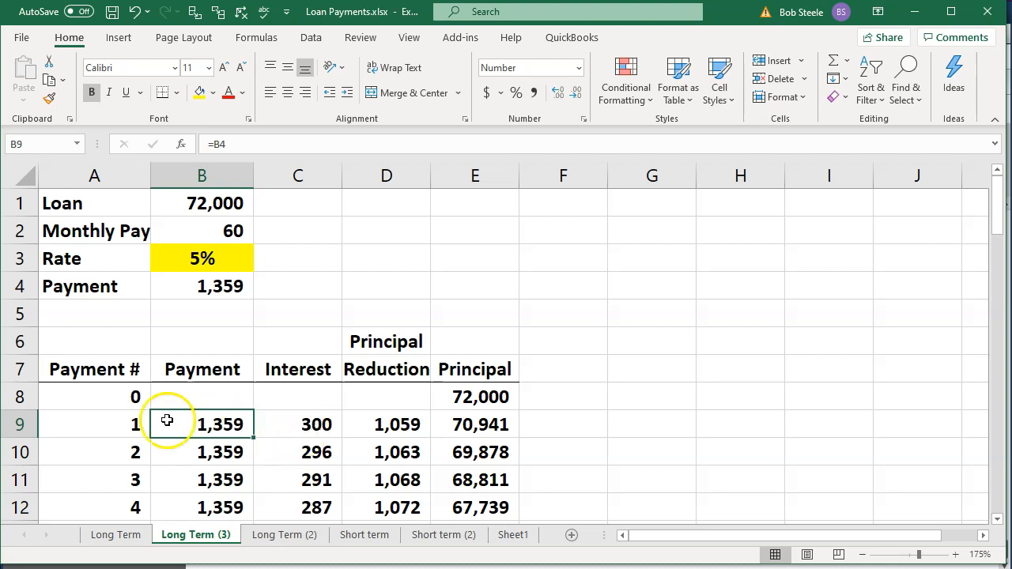
pyautogui.moveTo(136, 420); pyautogui.dragTo(444, 427)
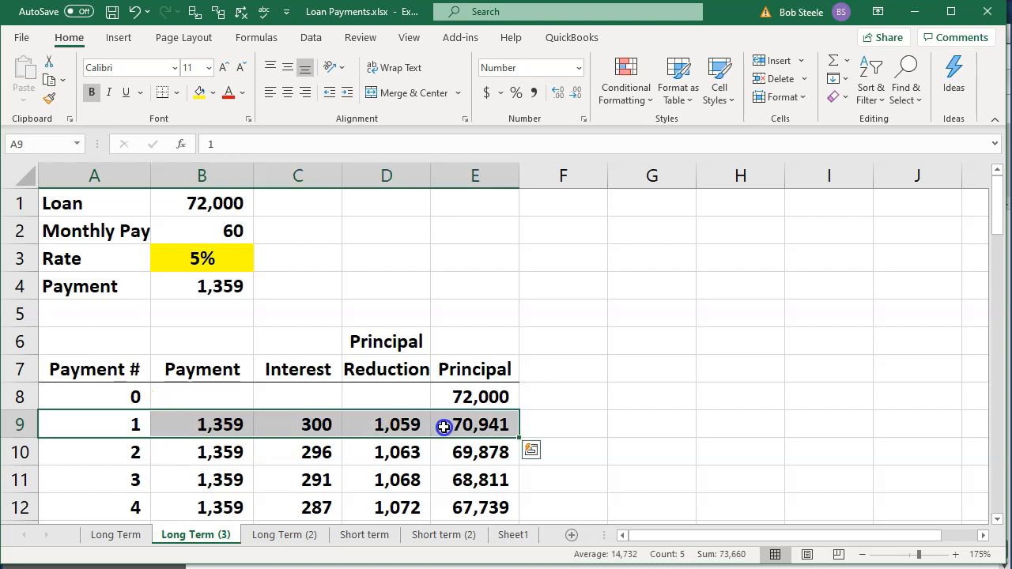
pyautogui.click(219, 423)
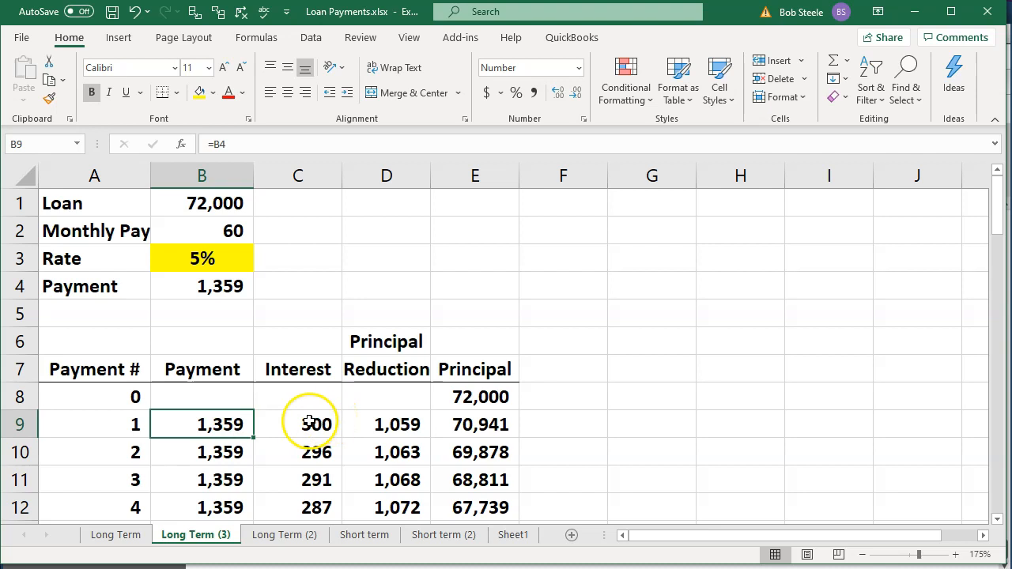
# Step: Examine the payment, interest and principal reduction amounts in the payment 1 and payment 2 rows
pyautogui.click(116, 430)
pyautogui.moveTo(116, 431); pyautogui.dragTo(391, 425)
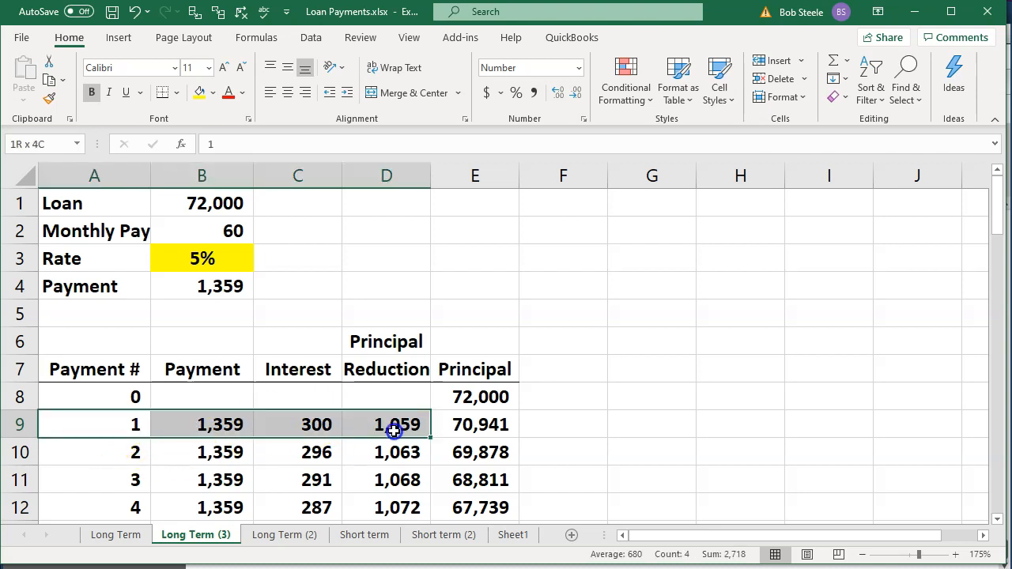
pyautogui.moveTo(120, 457); pyautogui.dragTo(199, 453)
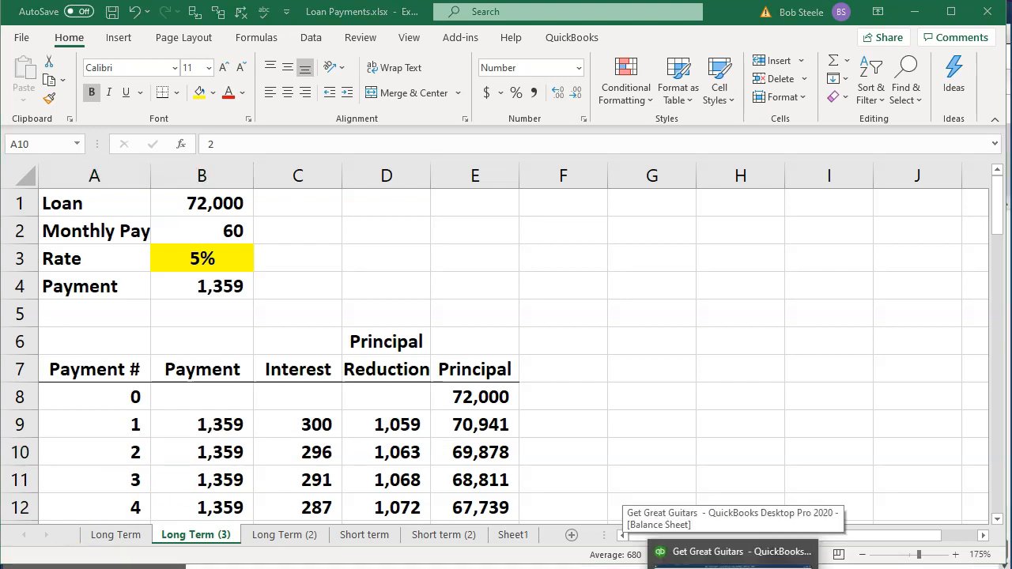
# Step: Switch to QuickBooks Desktop and go from the Balance Sheet report to the Home page
pyautogui.click(731, 551)
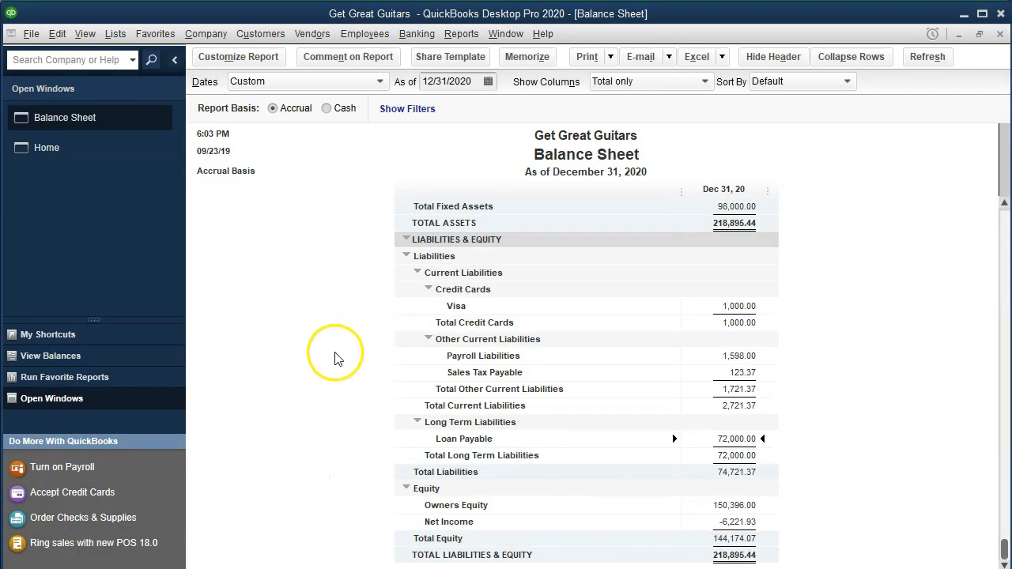
pyautogui.scroll(6, 413, 293)
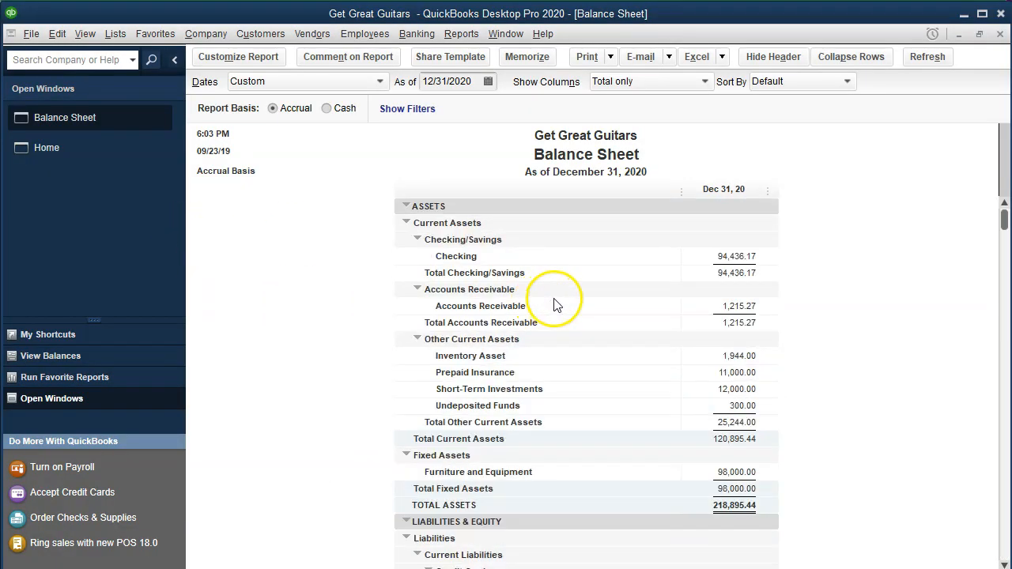
pyautogui.click(93, 158)
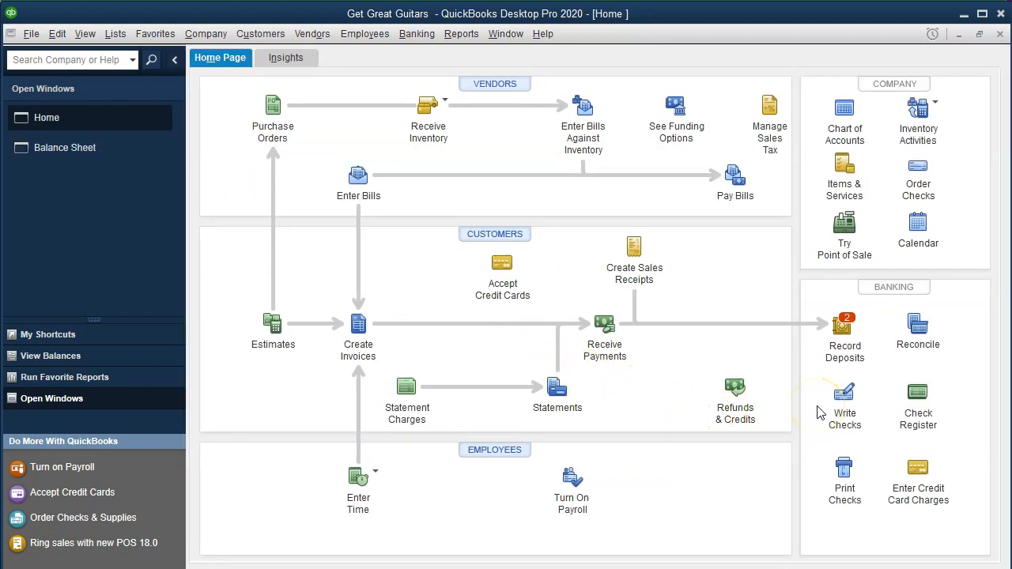
# Step: Open the register for the Checking account
pyautogui.click(453, 36)
pyautogui.click(417, 38)
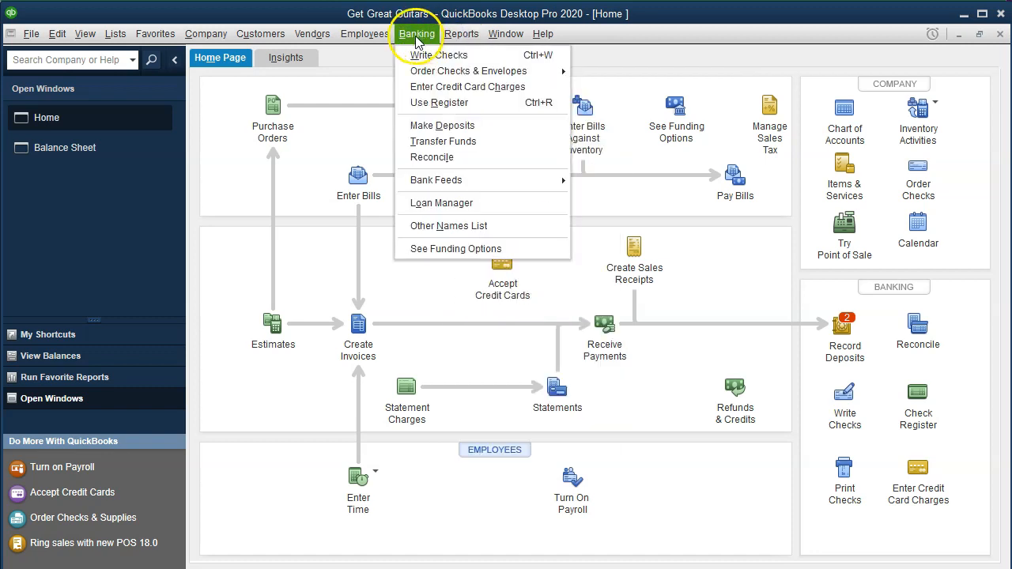
pyautogui.click(482, 116)
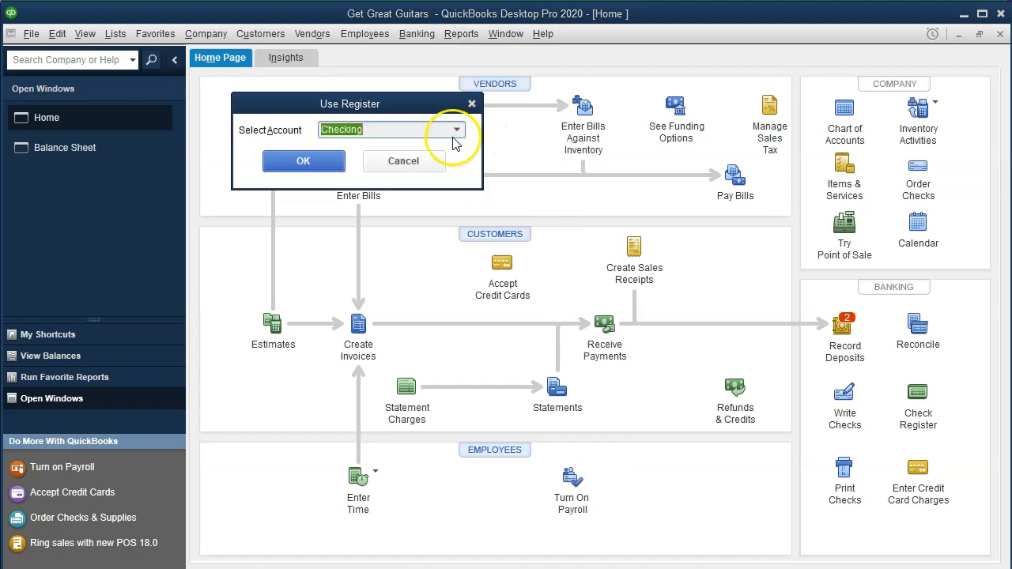
pyautogui.click(456, 130)
pyautogui.click(454, 131)
pyautogui.click(341, 163)
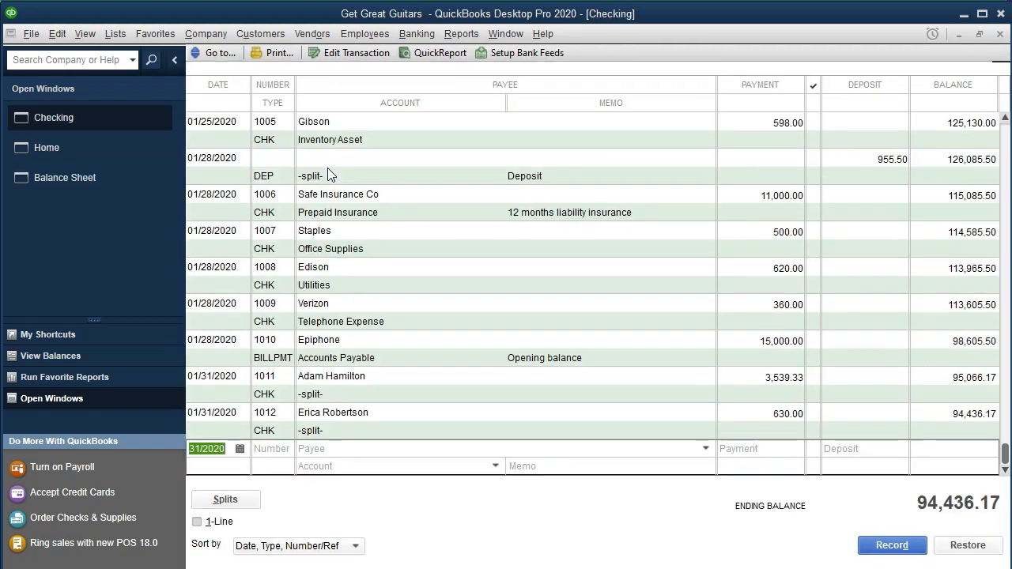
# Step: Start a new register entry dated 02/01/2020 with the suggested check number and Chase as payee
pyautogui.write('020120')
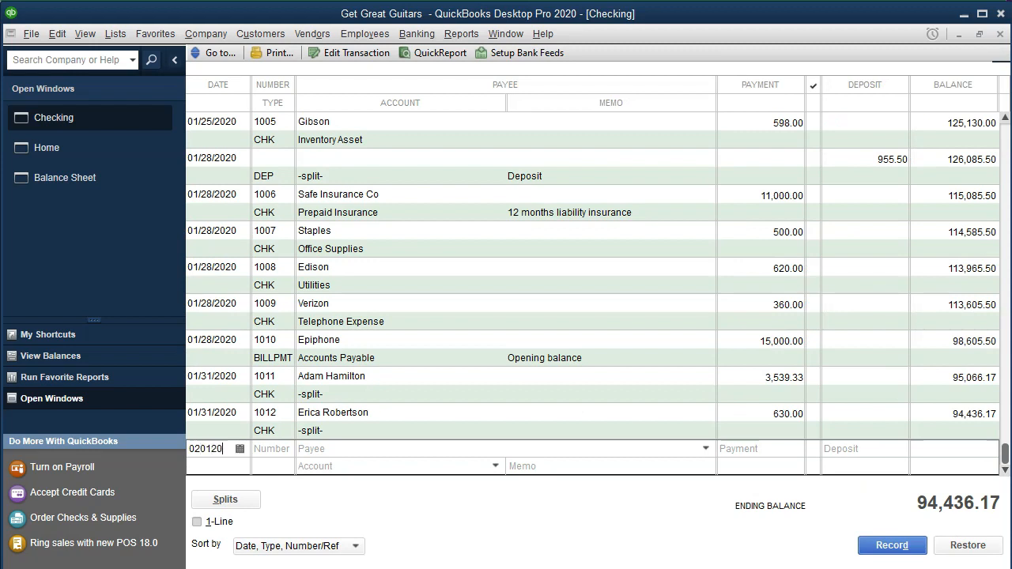
pyautogui.press('Tab')
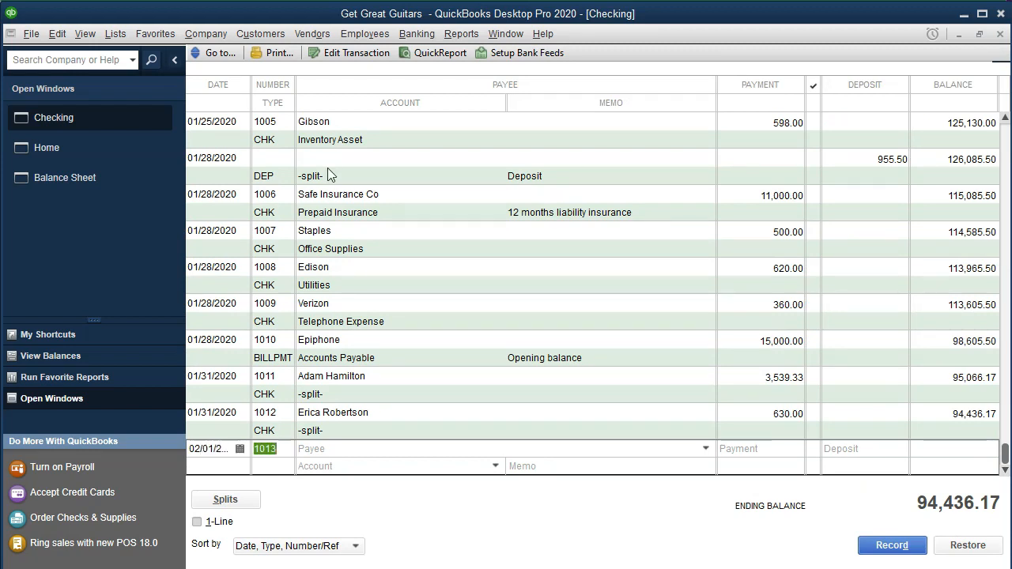
pyautogui.press('Tab')
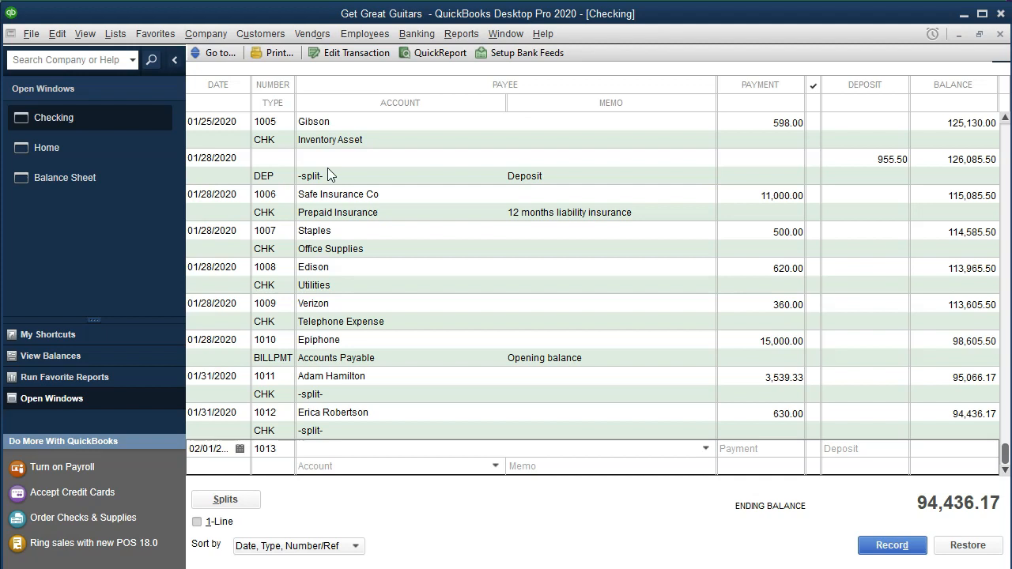
pyautogui.write('Chase')
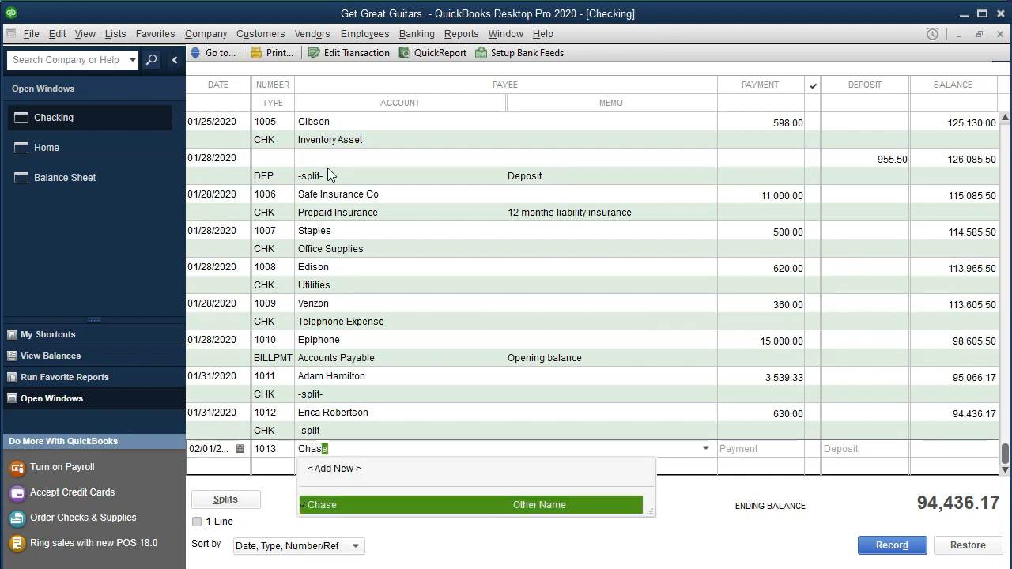
pyautogui.press('Tab')
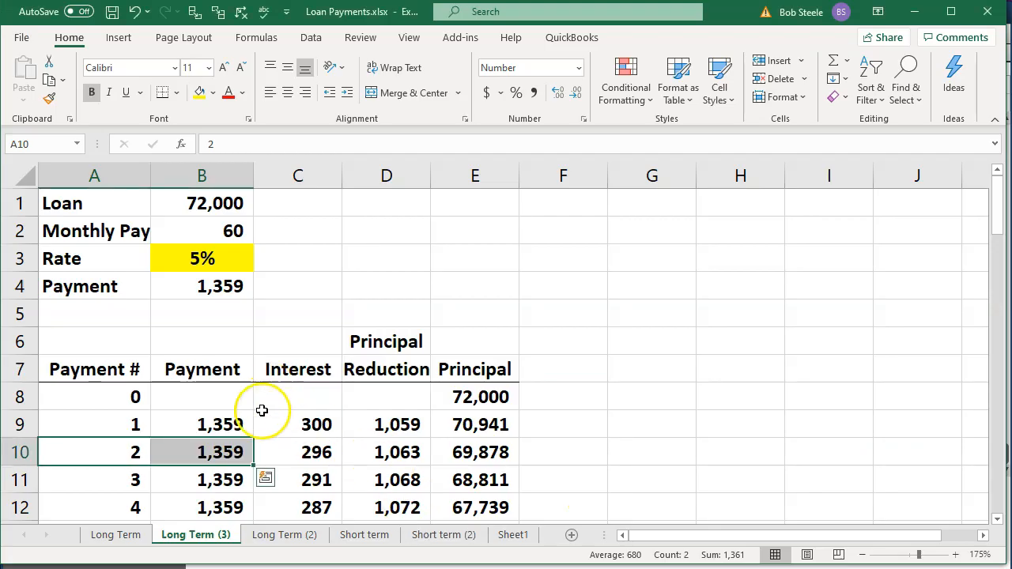
# Step: Look up payment 1 in the Excel amortization table and set the Chase entry's payment amount to 1,359 in QuickBooks
pyautogui.click(237, 415)
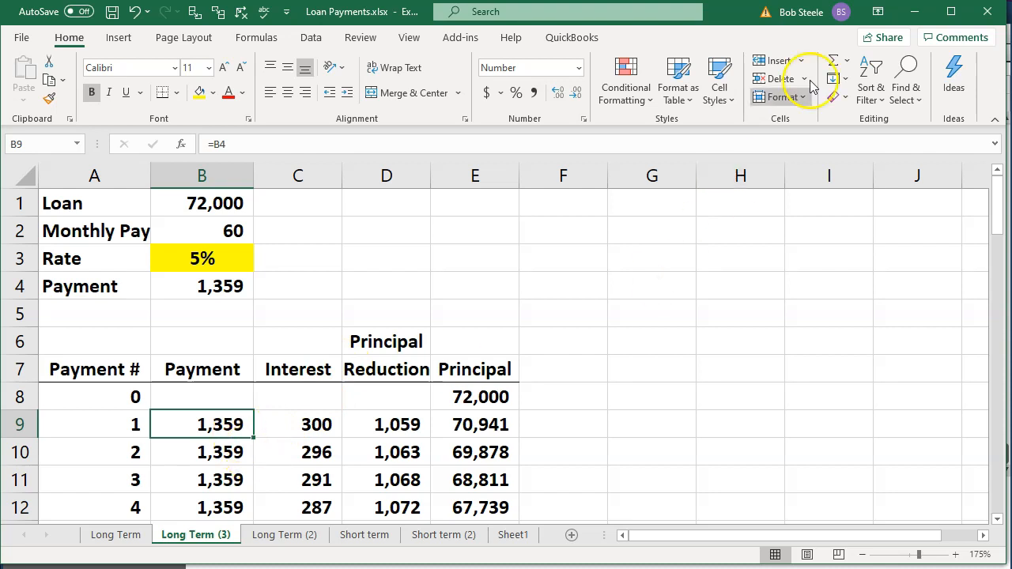
pyautogui.click(914, 11)
pyautogui.click(771, 448)
pyautogui.write('13')
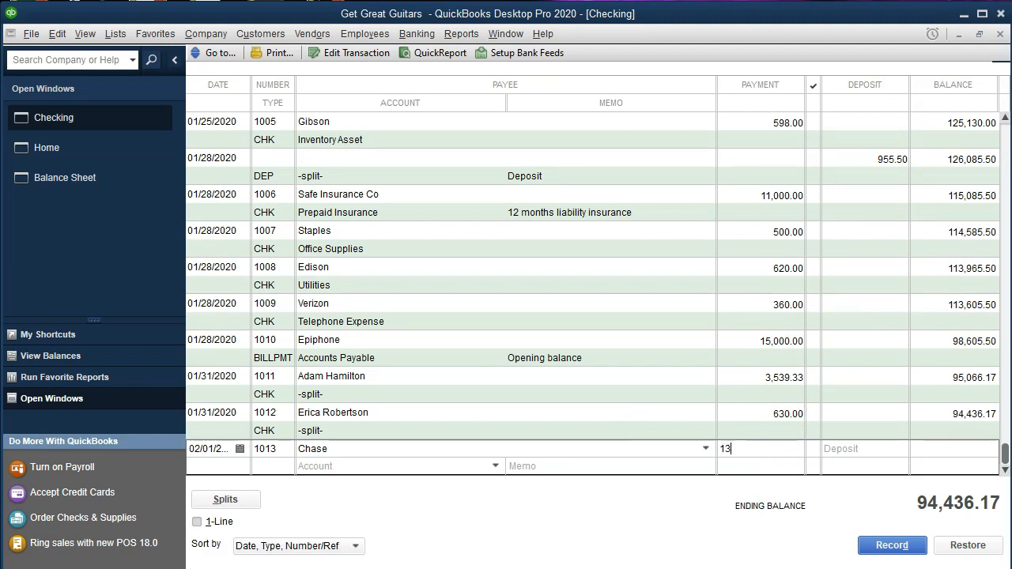
pyautogui.write('59')
pyautogui.press('Tab')
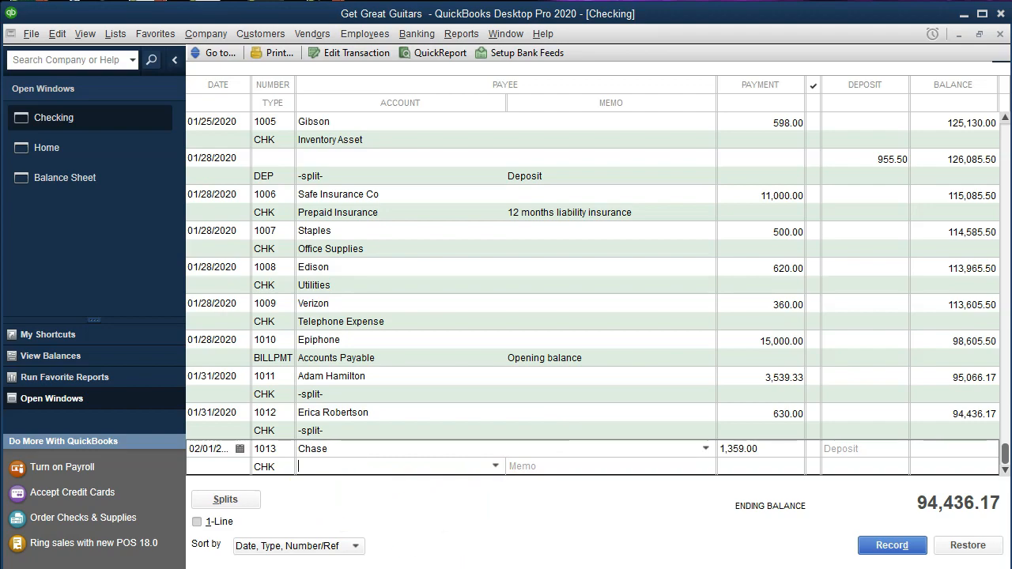
# Step: Check the payment 1 breakdown in Excel, then split the Chase payment in QuickBooks with Interest Expense as the first line's account
pyautogui.hotkey('alt', 'Tab')
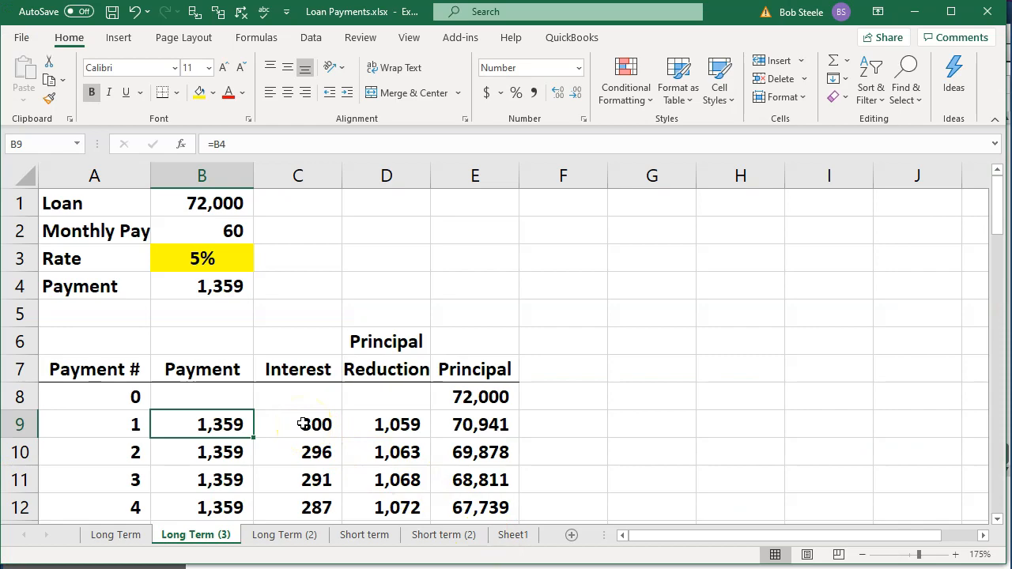
pyautogui.click(917, 16)
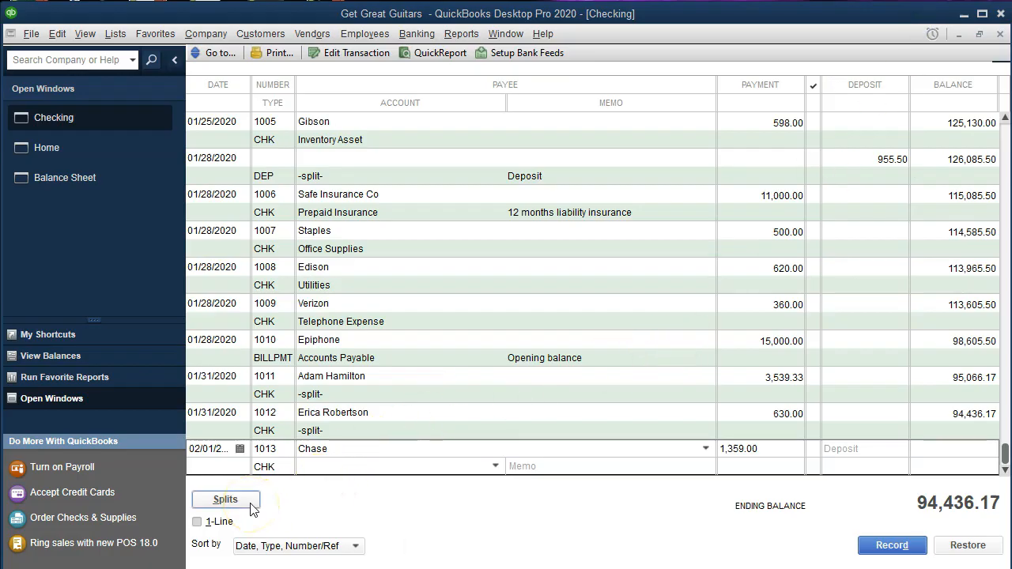
pyautogui.click(225, 499)
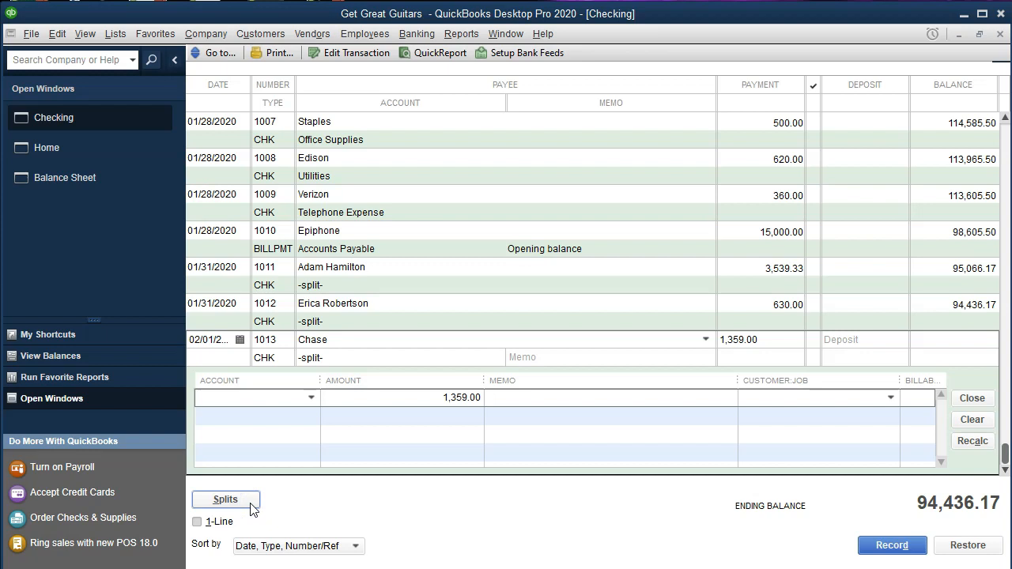
pyautogui.click(311, 397)
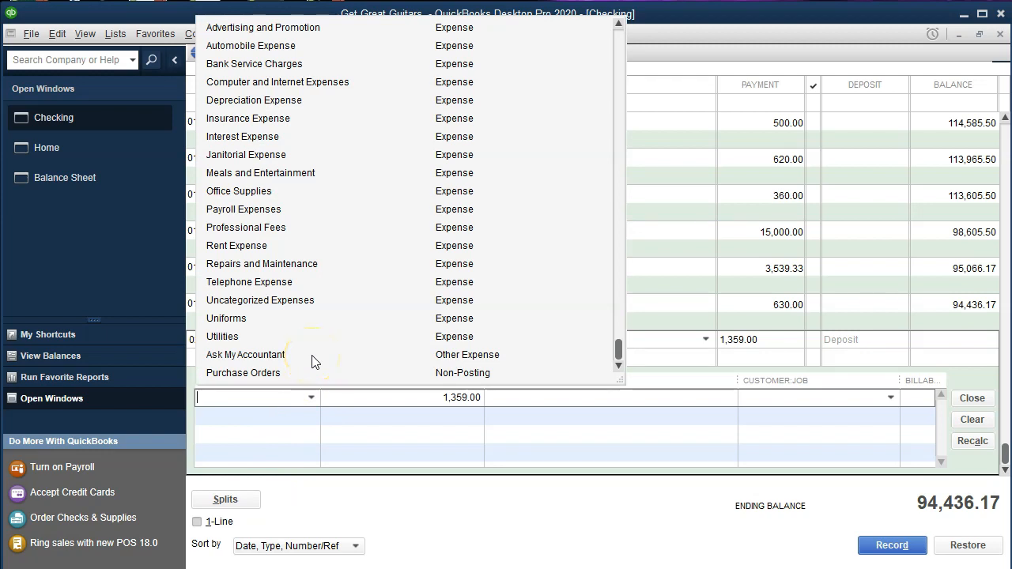
pyautogui.scroll(2, 312, 361)
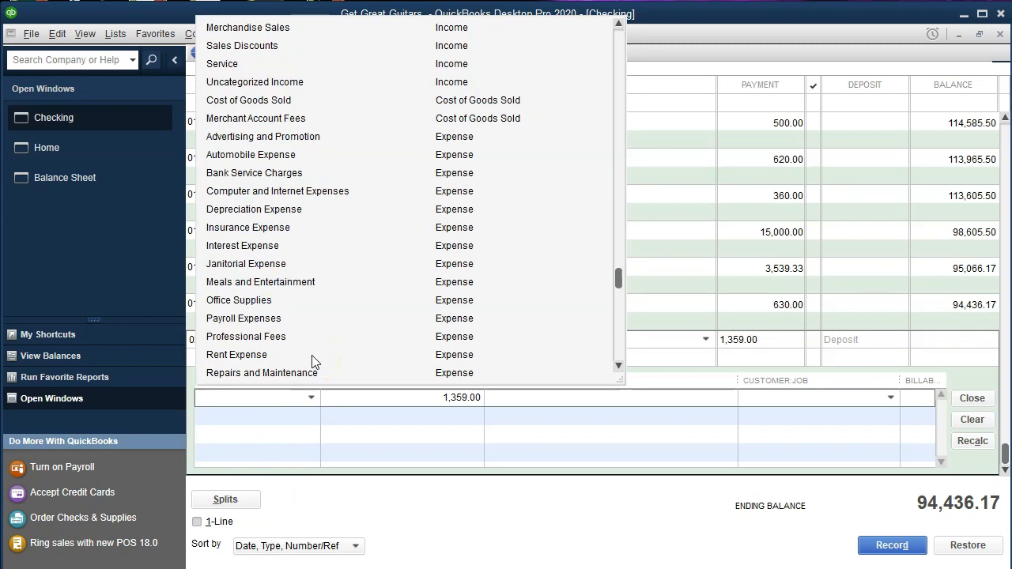
pyautogui.click(249, 246)
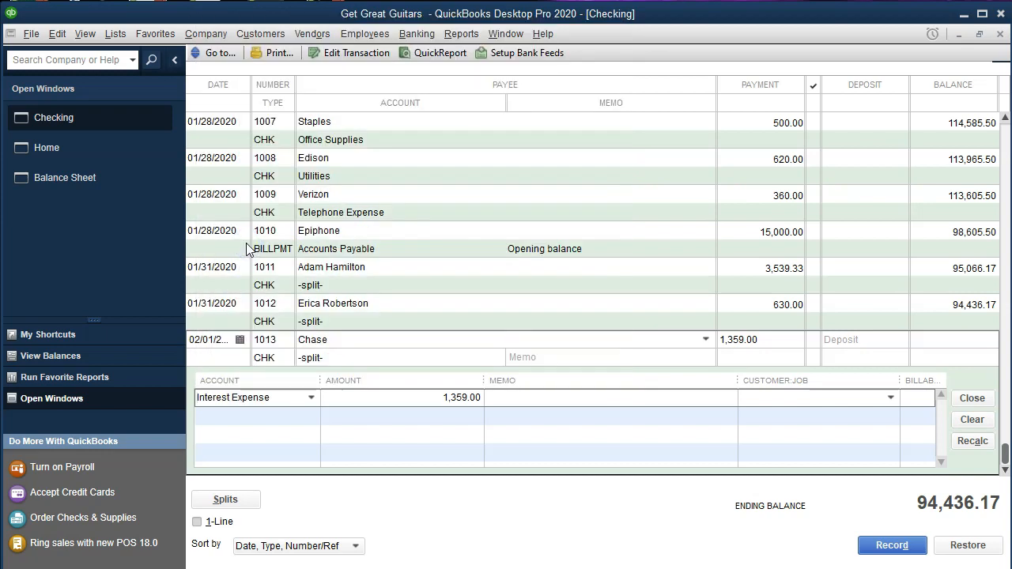
pyautogui.press('Tab')
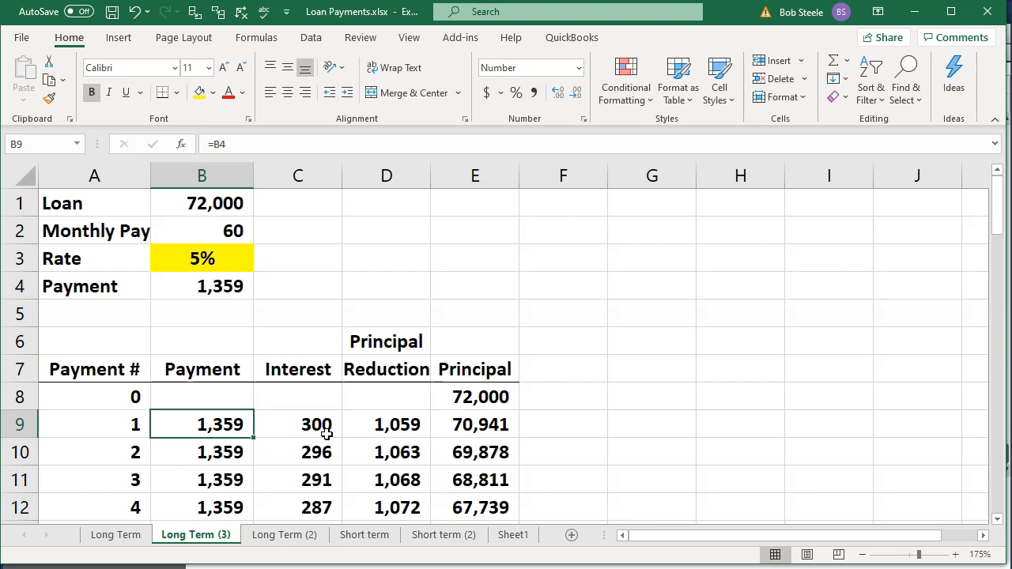
# Step: Set the Interest Expense line to payment 1's interest of 300 with the memo "1st payment on note"
pyautogui.click(915, 11)
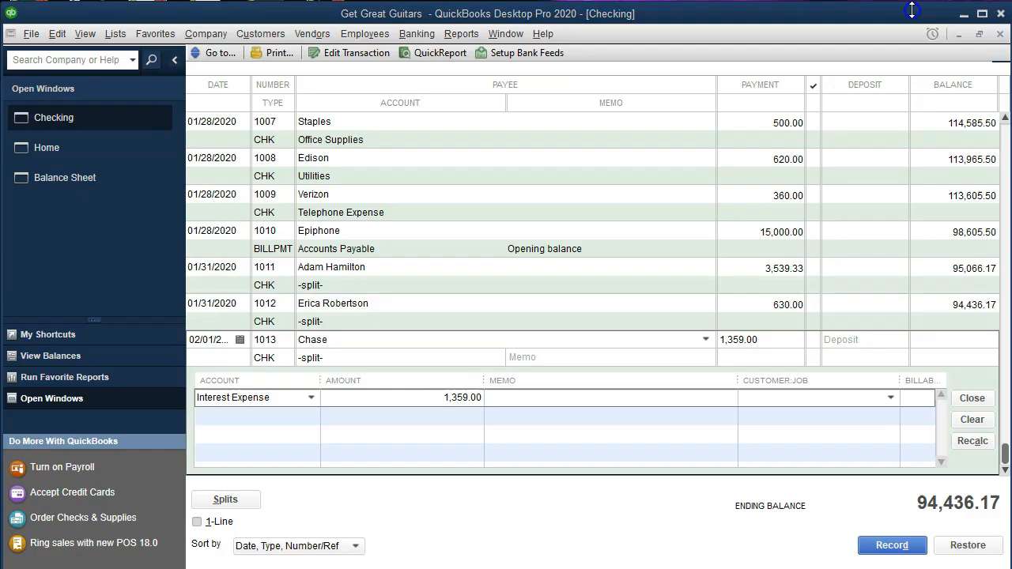
pyautogui.click(422, 397)
pyautogui.write('300')
pyautogui.press('Tab')
pyautogui.write('1st payment on note')
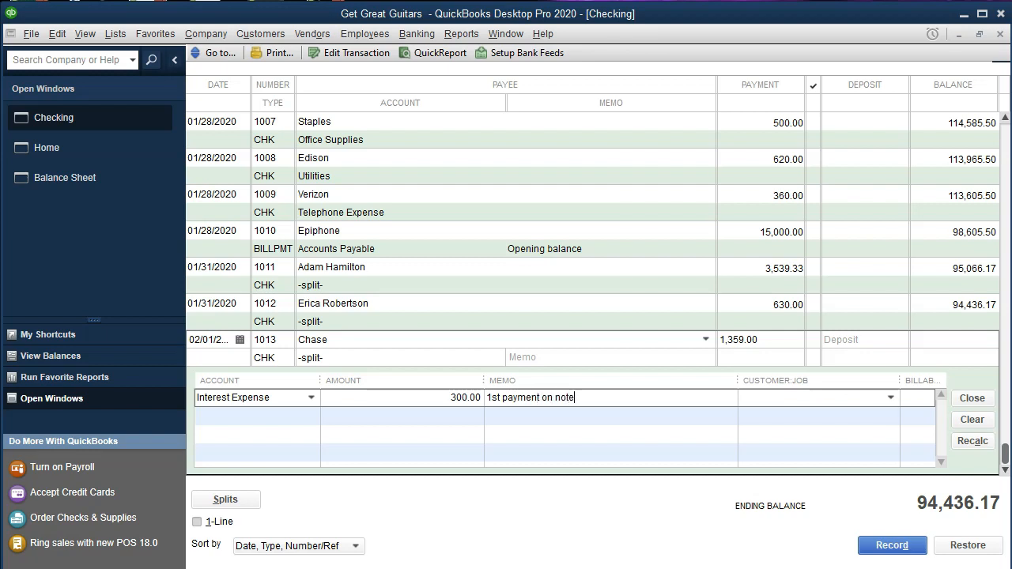
# Step: Copy the Interest Expense line's memo text and move on to a second split line
pyautogui.hotkey('shift', 'Left')
pyautogui.hotkey('ctrl', 'shift', 'Left')
pyautogui.hotkey('ctrl', 'shift', 'Left')
pyautogui.hotkey('ctrl', 'shift', 'Left')
pyautogui.hotkey('ctrl', 'shift', 'Left')
pyautogui.hotkey('ctrl', 'c')
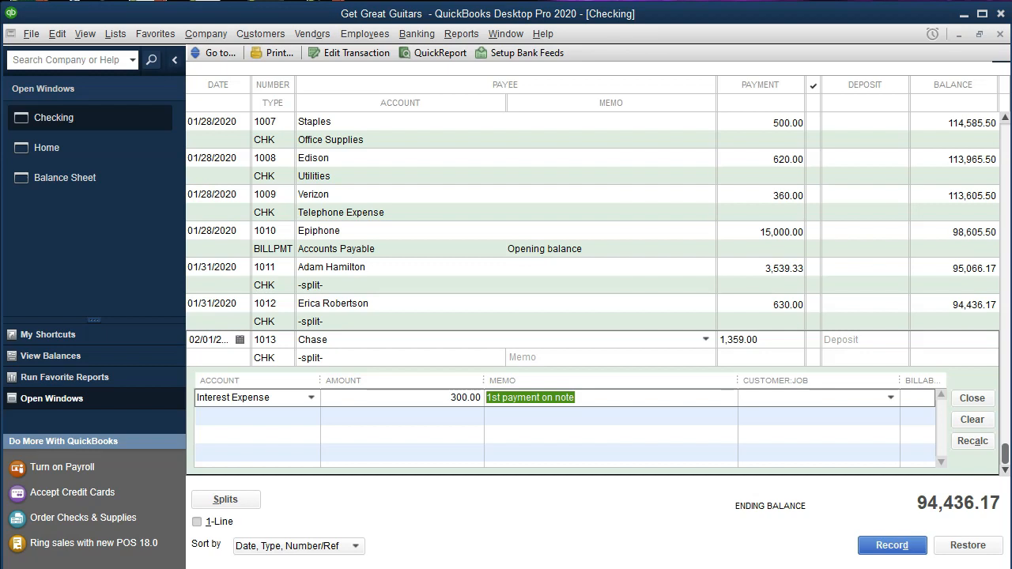
pyautogui.press('Tab')
pyautogui.press('Tab')
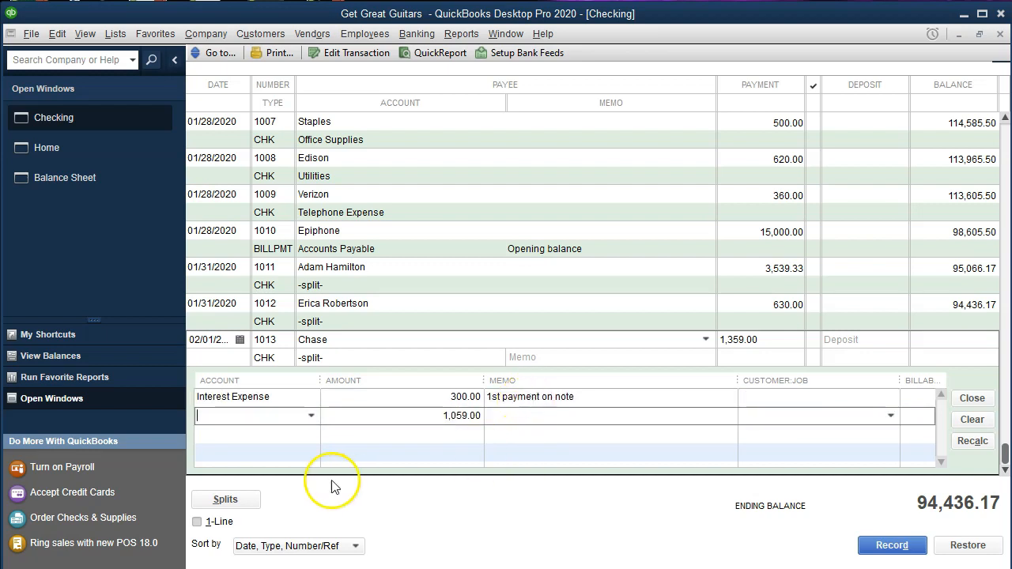
# Step: Assign the second split line to the Loan Payable account and paste the copied memo "1st payment on note"
pyautogui.click(312, 417)
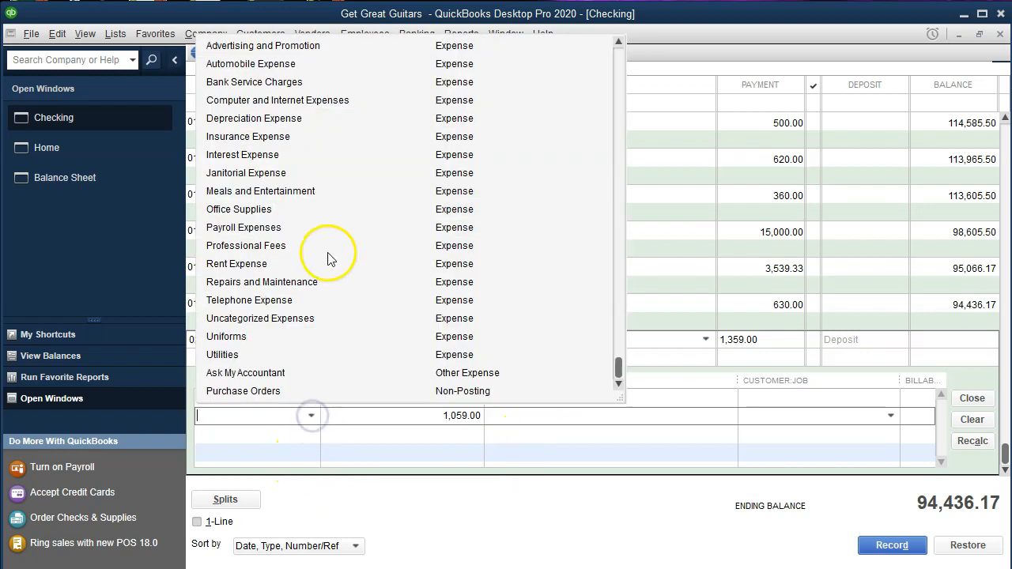
pyautogui.scroll(8, 328, 256)
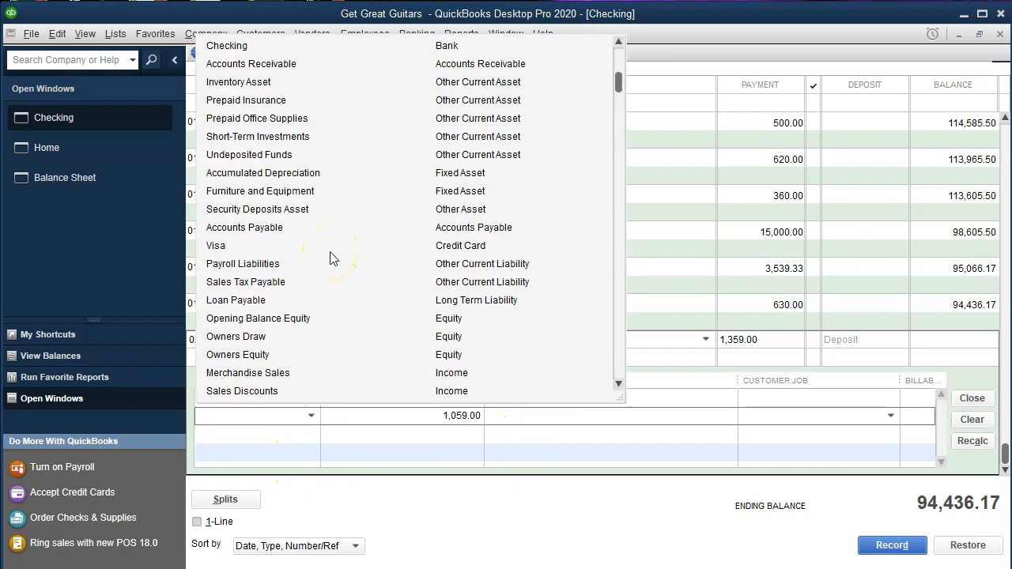
pyautogui.click(258, 305)
pyautogui.press('Tab')
pyautogui.press('Tab')
pyautogui.hotkey('ctrl', 'v')
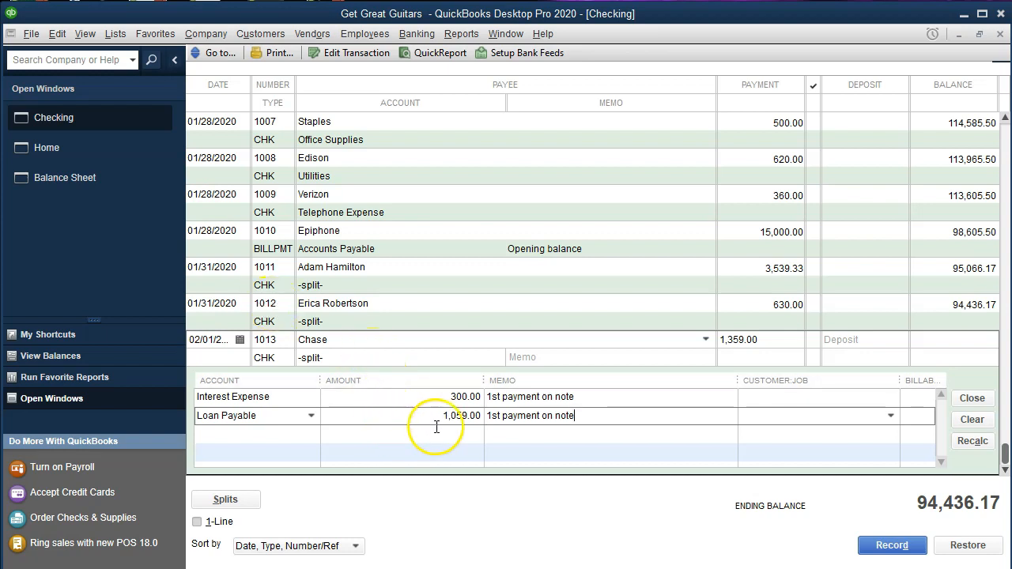
# Step: Check payment 1's principal reduction and remaining principal in D9 and E9 in Excel, then record the Chase payment in QuickBooks
pyautogui.click(514, 447)
pyautogui.click(439, 568)
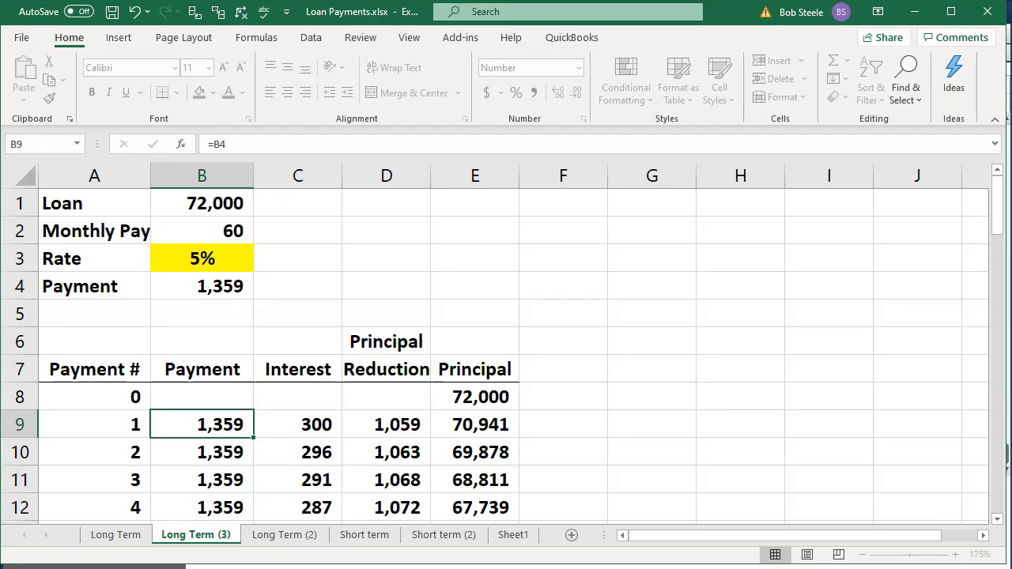
pyautogui.click(399, 425)
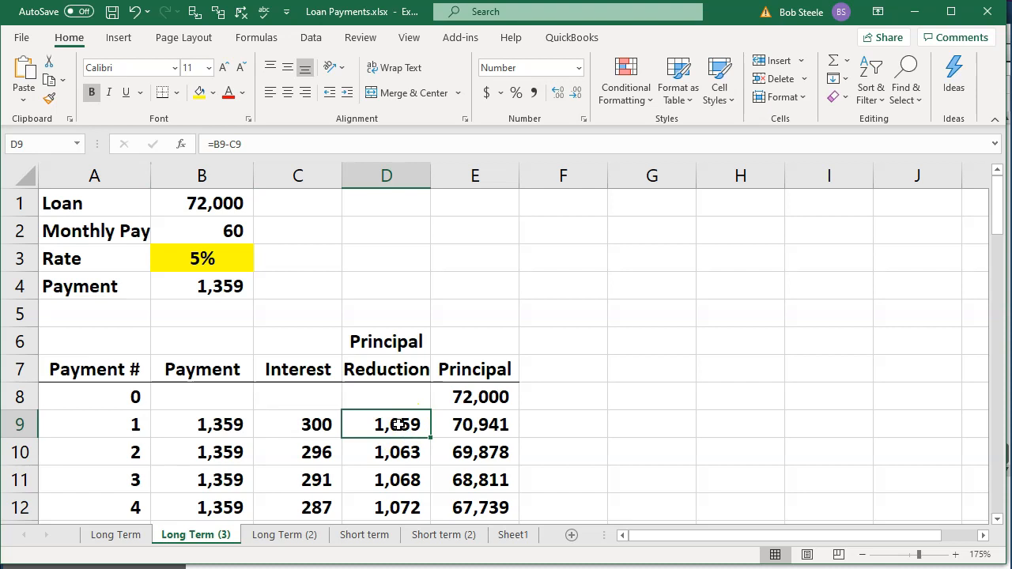
pyautogui.click(448, 425)
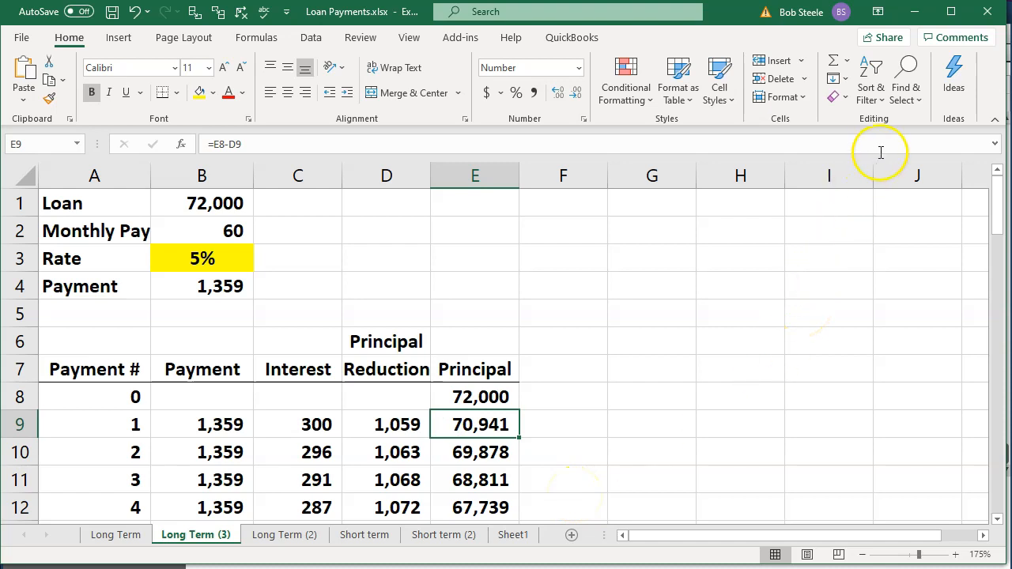
pyautogui.click(917, 12)
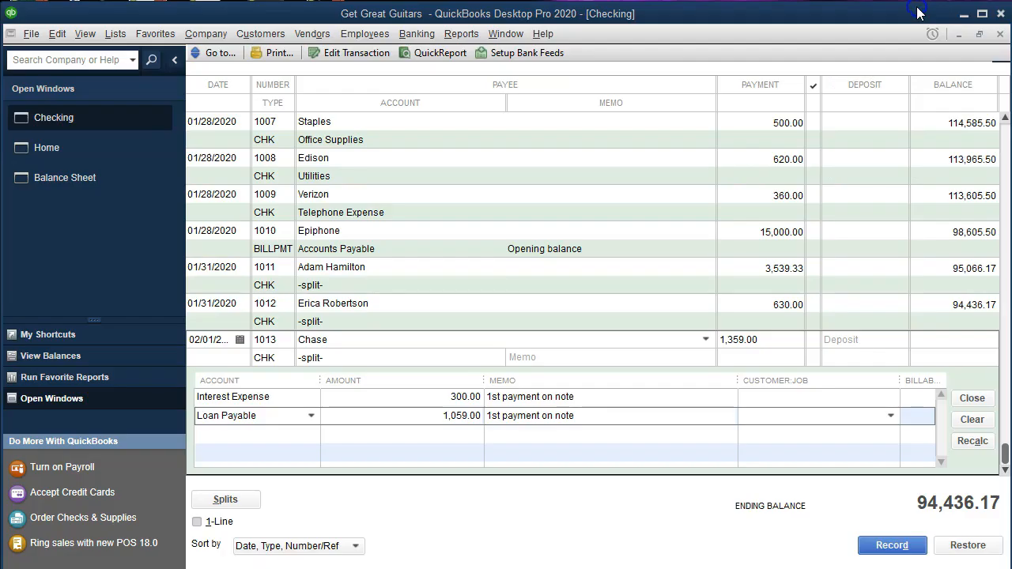
pyautogui.click(877, 546)
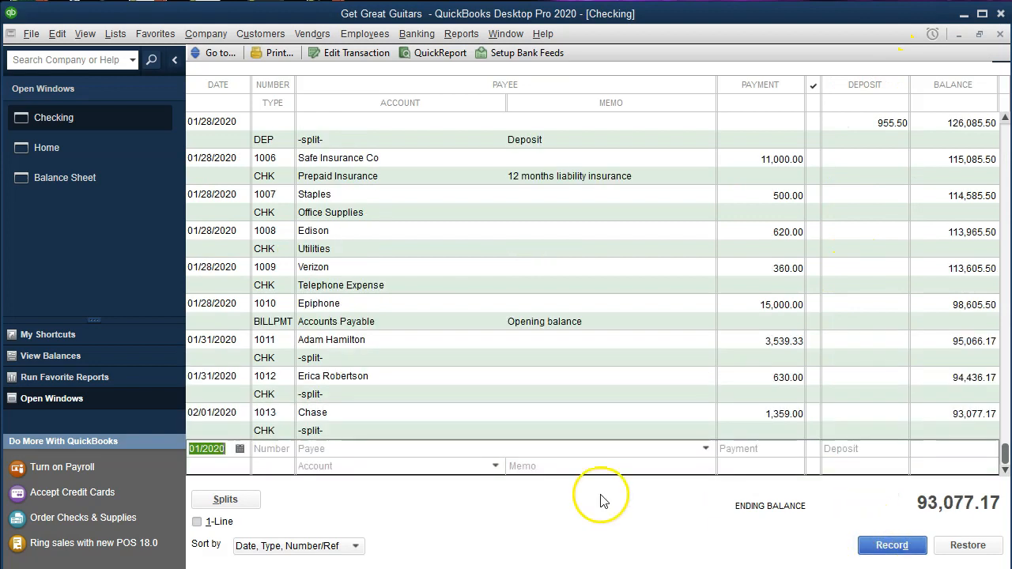
# Step: Drill down from the Balance Sheet's Checking balance to the 02/01/2020 Chase check, review its split, and return to the Balance Sheet
pyautogui.click(81, 183)
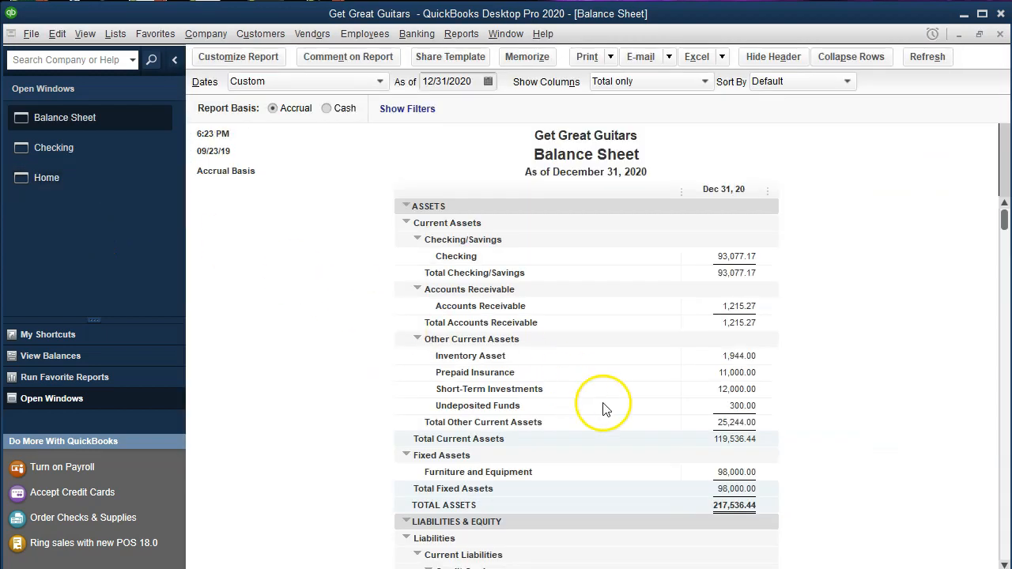
pyautogui.doubleClick(733, 257)
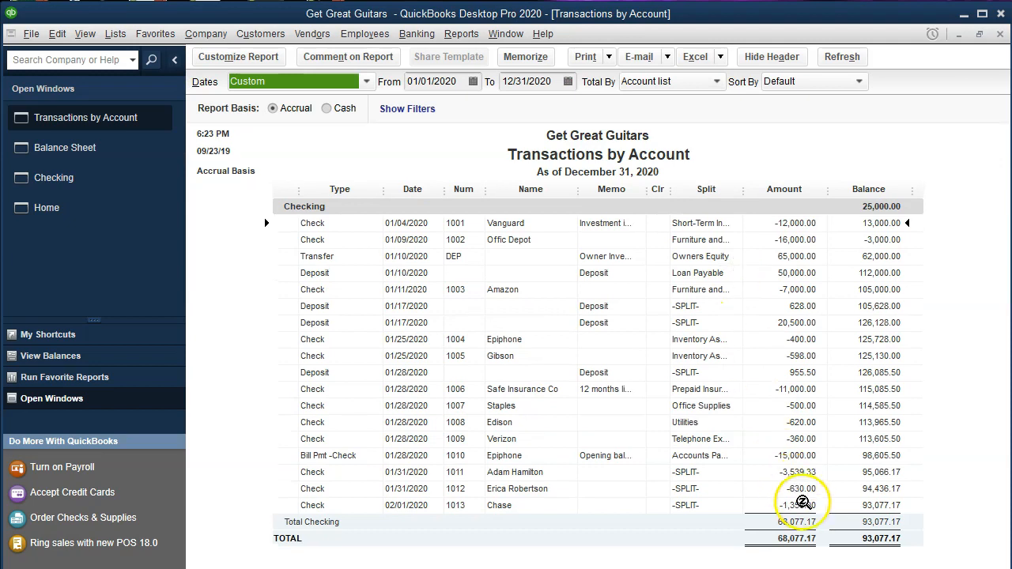
pyautogui.click(803, 502)
pyautogui.doubleClick(805, 501)
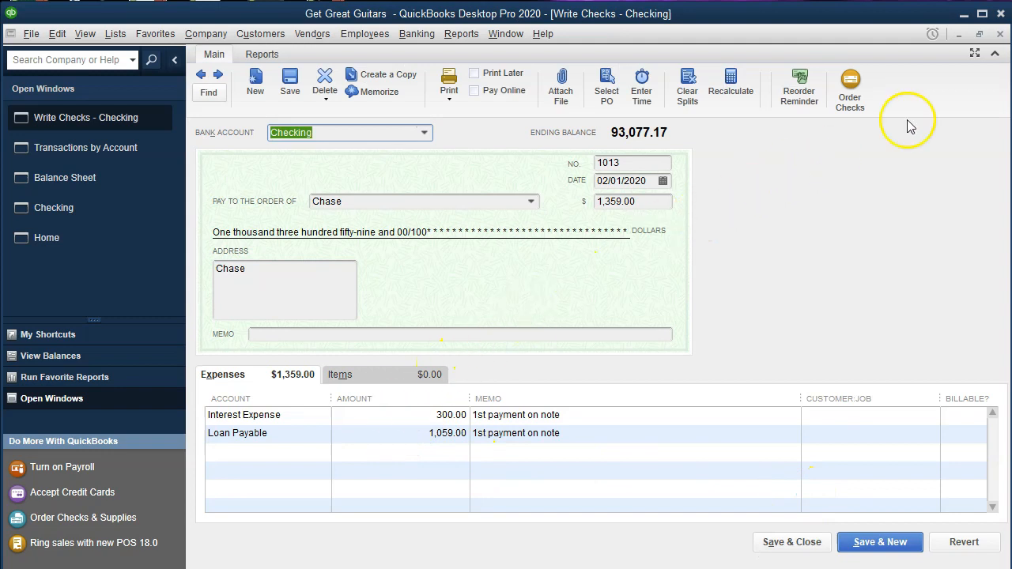
pyautogui.click(1000, 34)
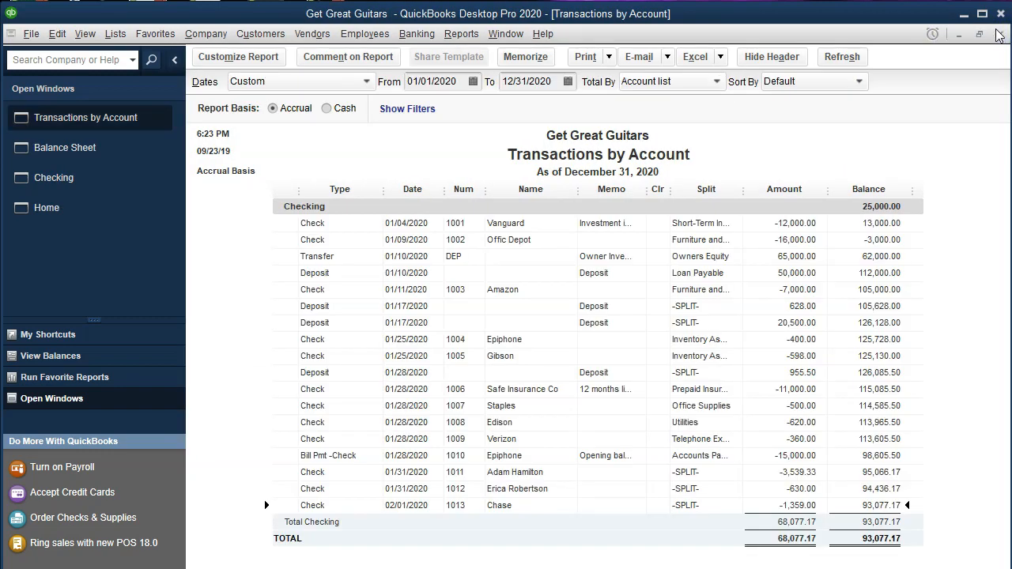
pyautogui.click(1000, 34)
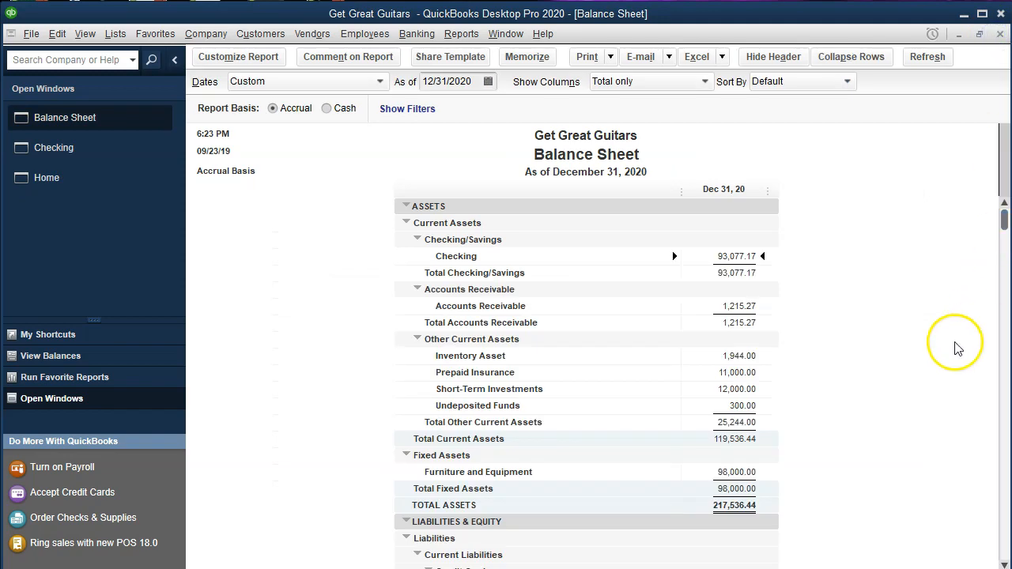
# Step: Compare the Balance Sheet's Loan Payable balance with payment 1's remaining principal in the Excel amortization table, then return to QuickBooks
pyautogui.scroll(-4, 851, 388)
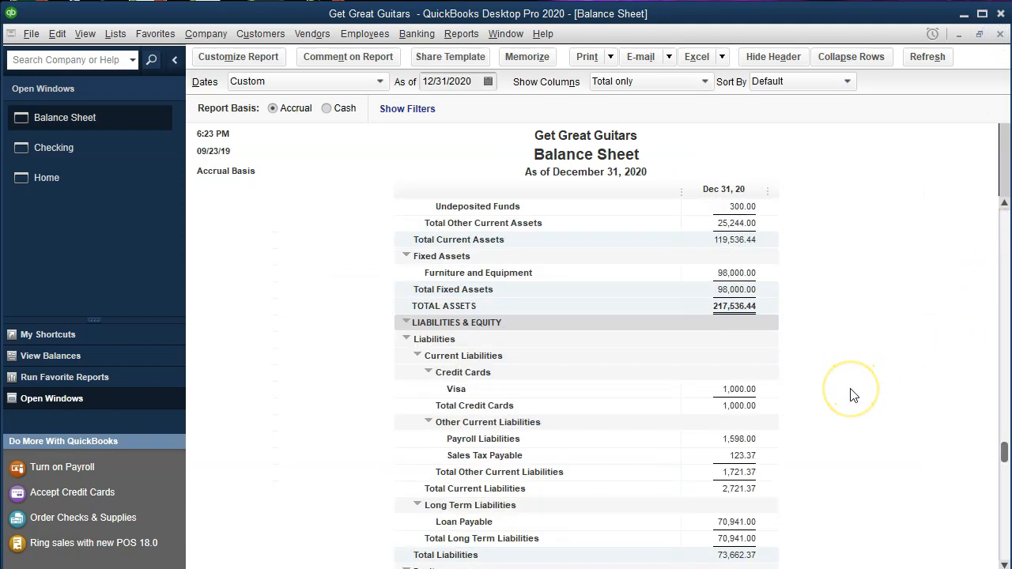
pyautogui.click(738, 441)
pyautogui.scroll(-1, 777, 469)
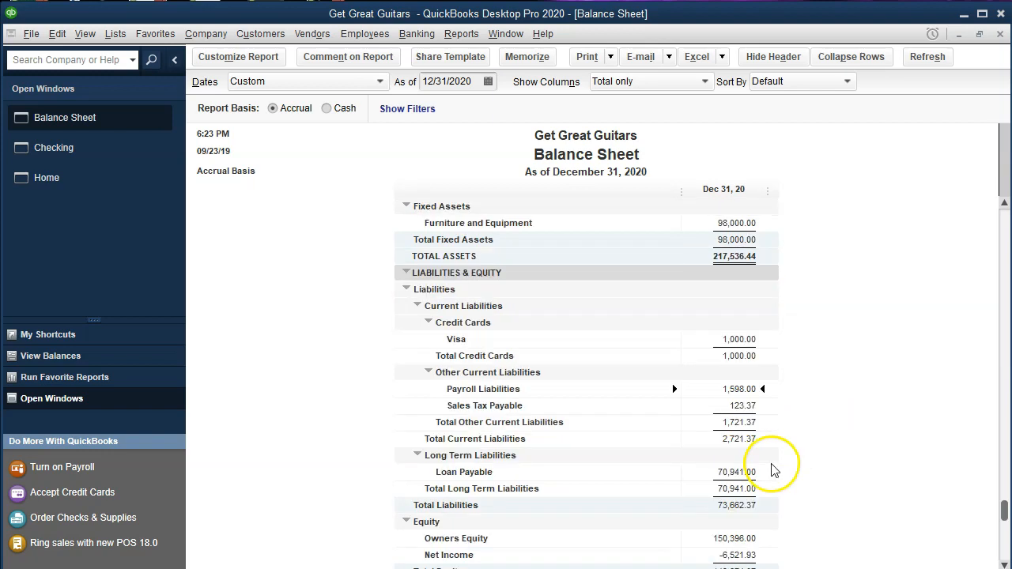
pyautogui.click(742, 472)
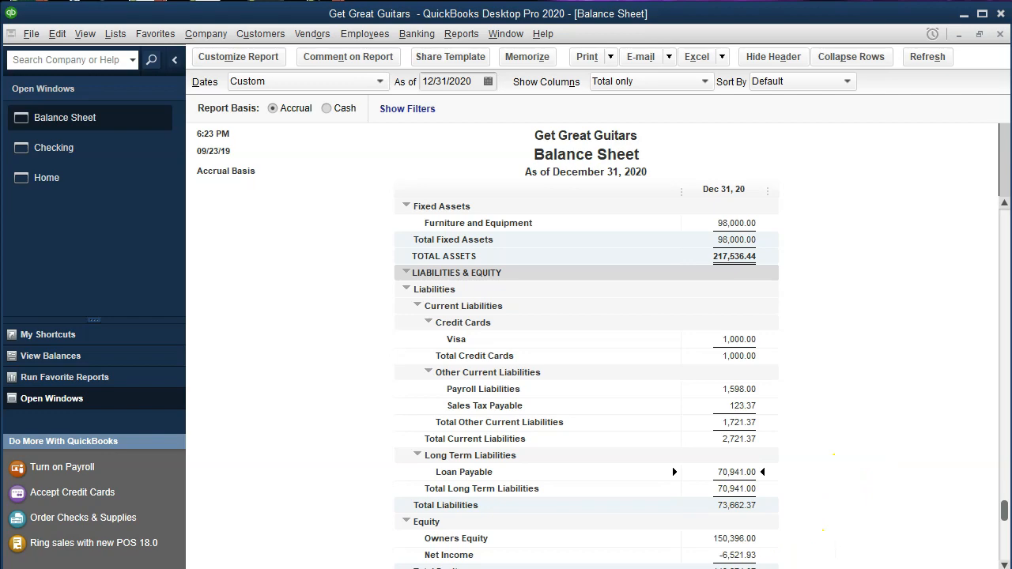
pyautogui.click(551, 557)
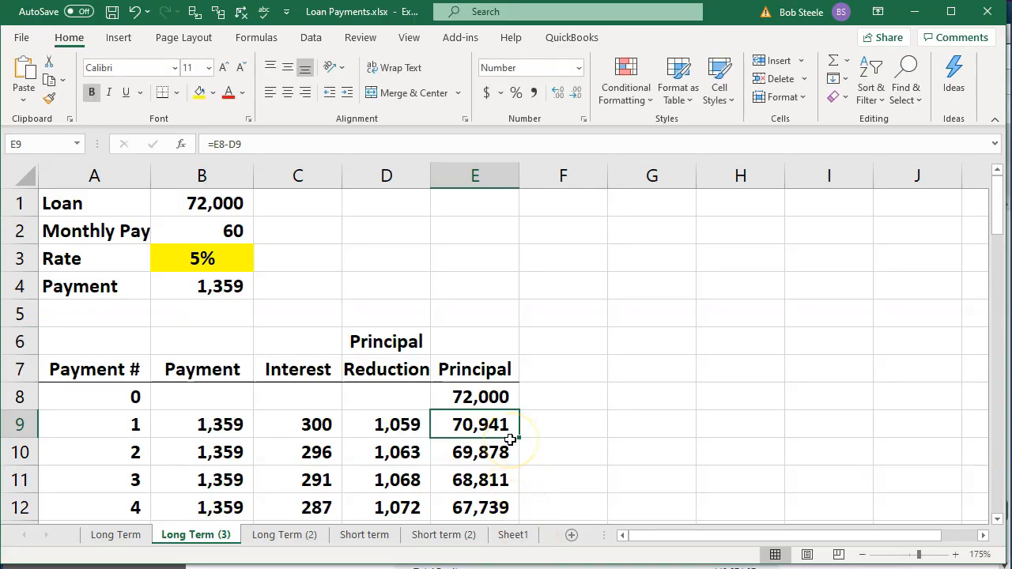
pyautogui.click(915, 11)
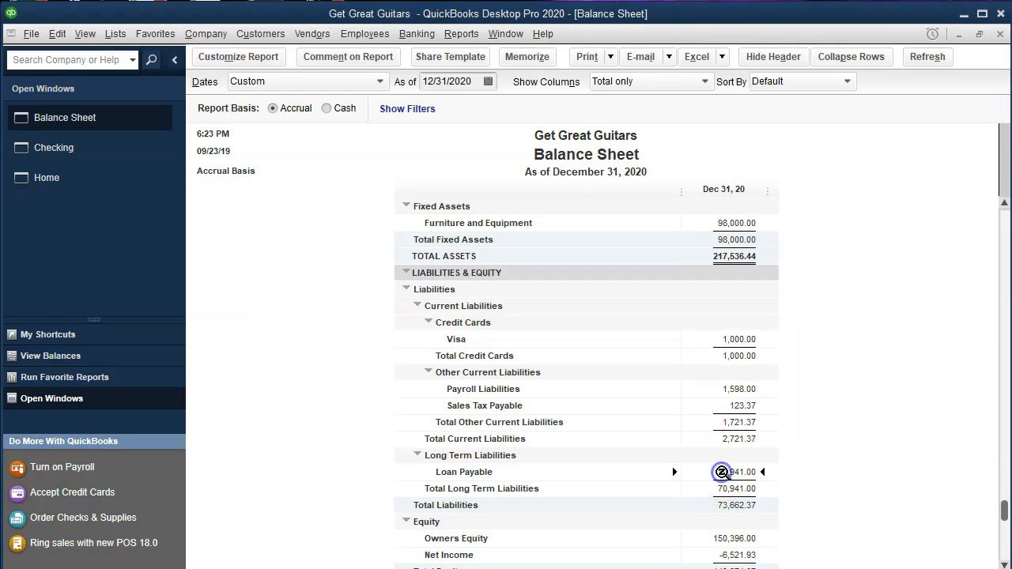
# Step: Trace the Loan Payable balance through its transactions to the Chase payment check, then return to the Balance Sheet
pyautogui.click(722, 472)
pyautogui.doubleClick(729, 473)
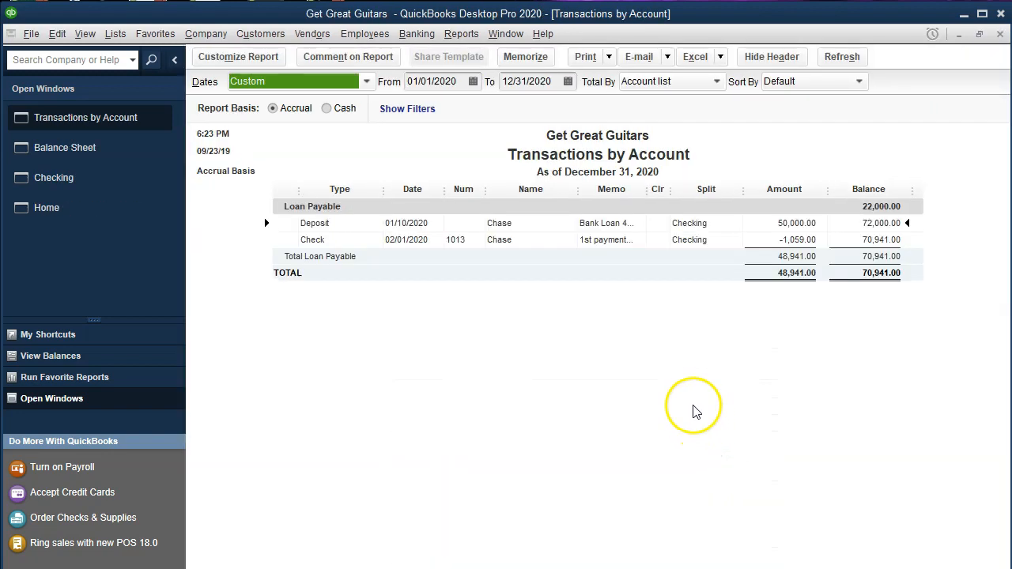
pyautogui.click(871, 224)
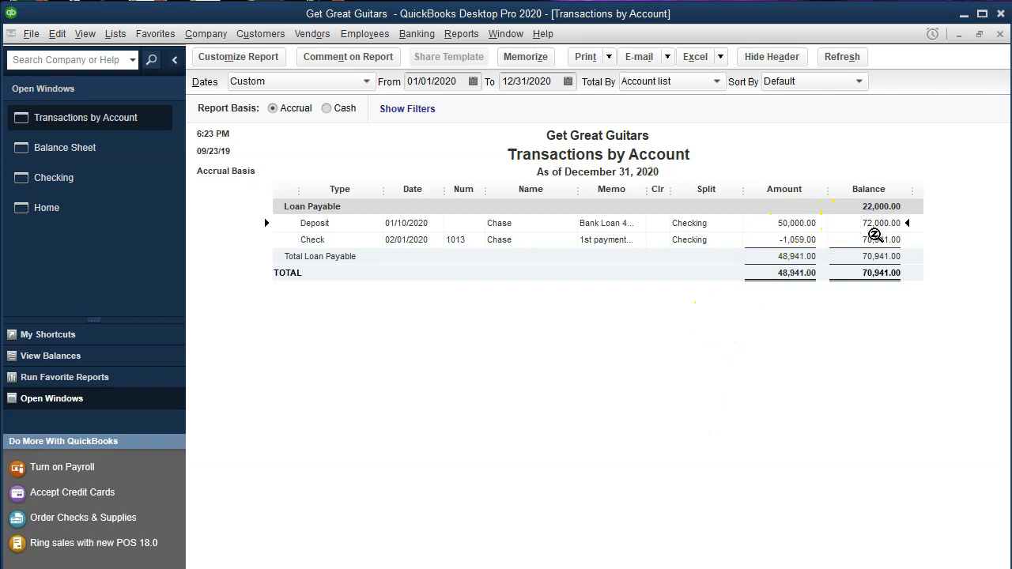
pyautogui.click(795, 240)
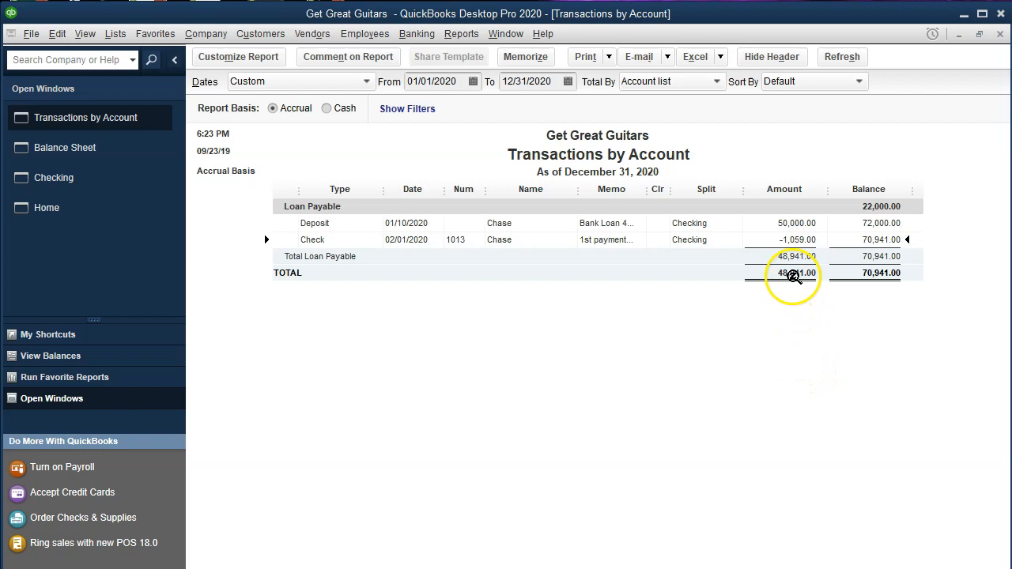
pyautogui.doubleClick(794, 239)
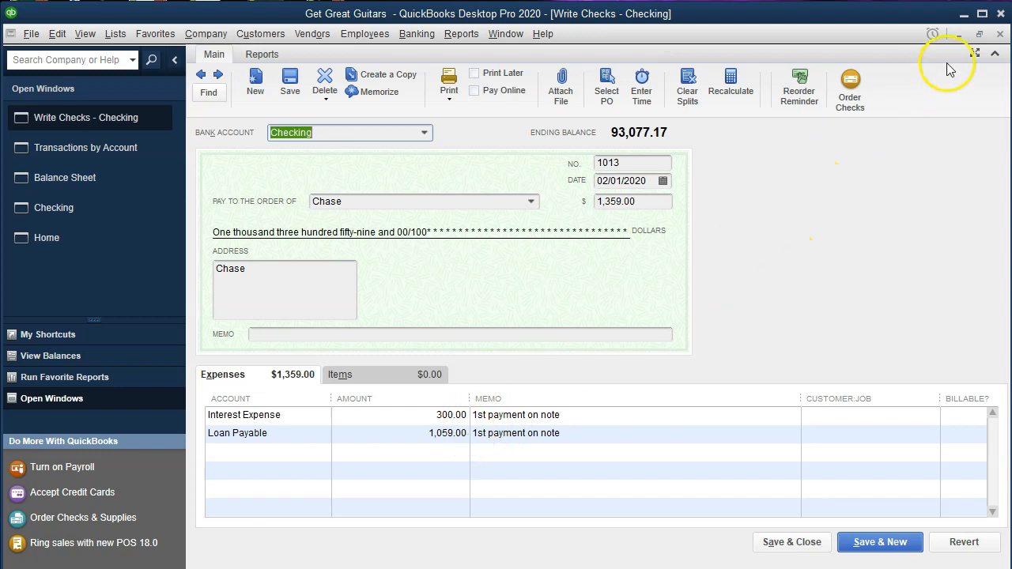
pyautogui.click(1001, 36)
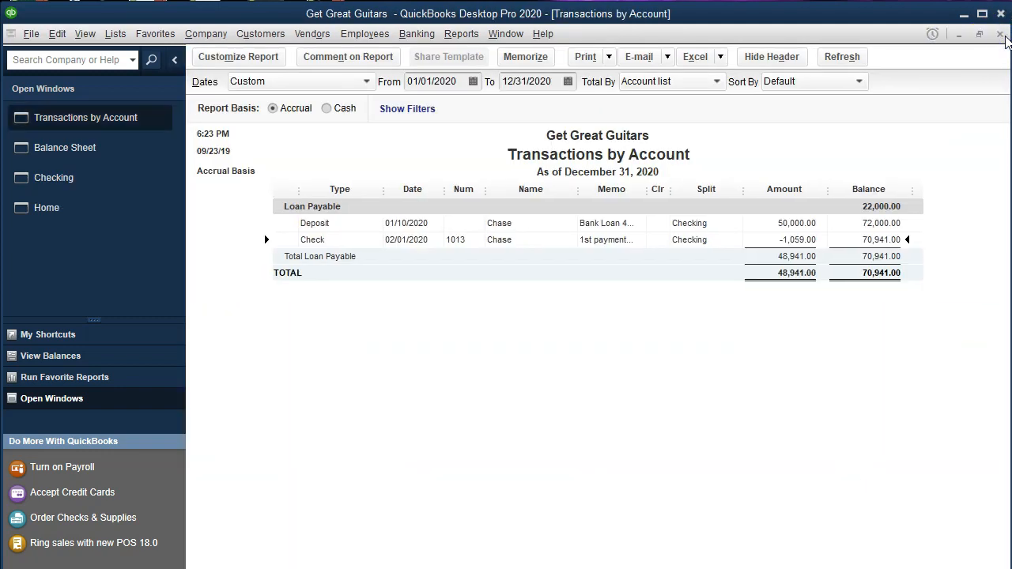
pyautogui.click(1001, 35)
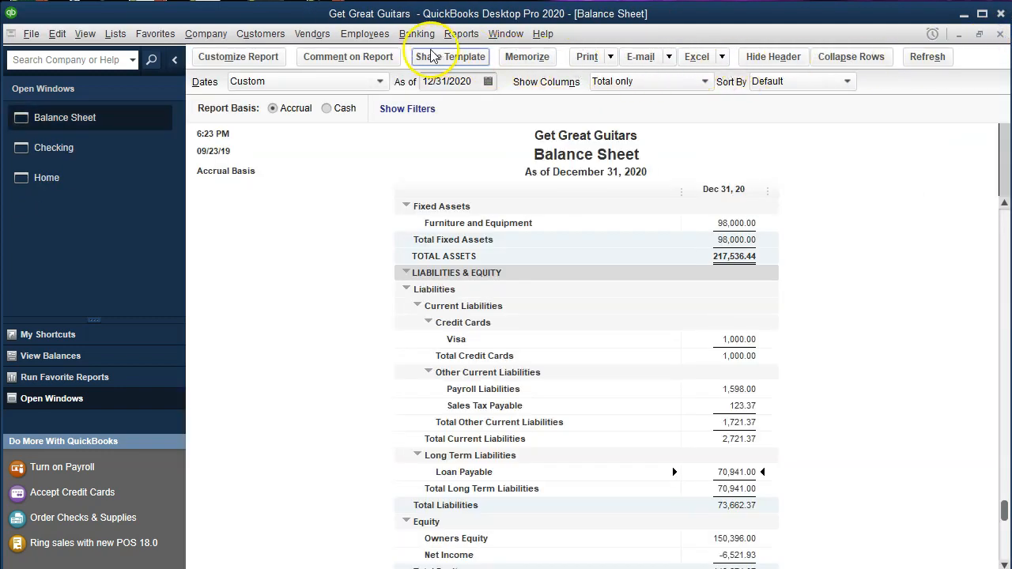
# Step: Open a standard Profit & Loss report covering 01/01/2020 to 12/31/2020
pyautogui.click(456, 34)
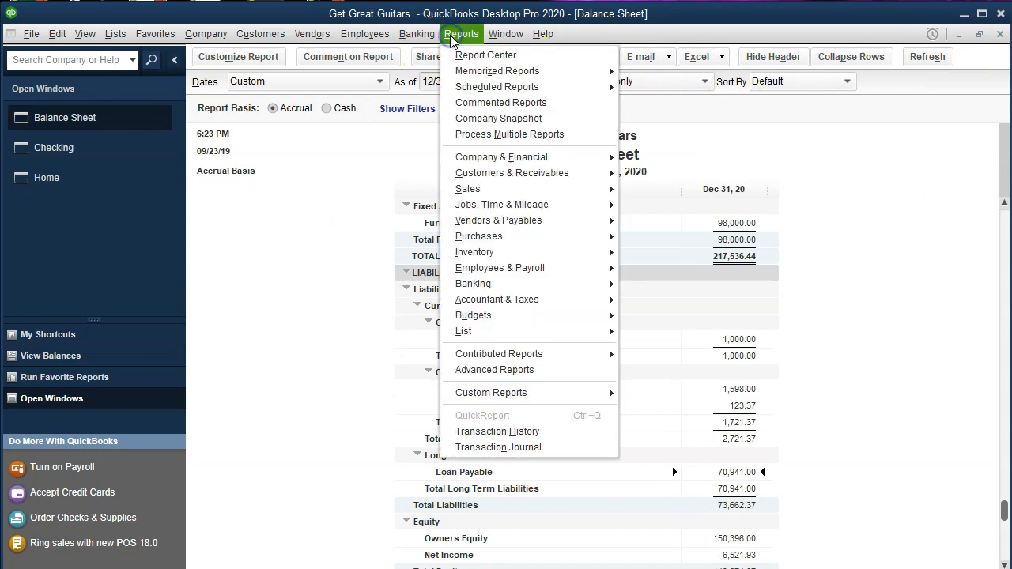
pyautogui.moveTo(564, 157)
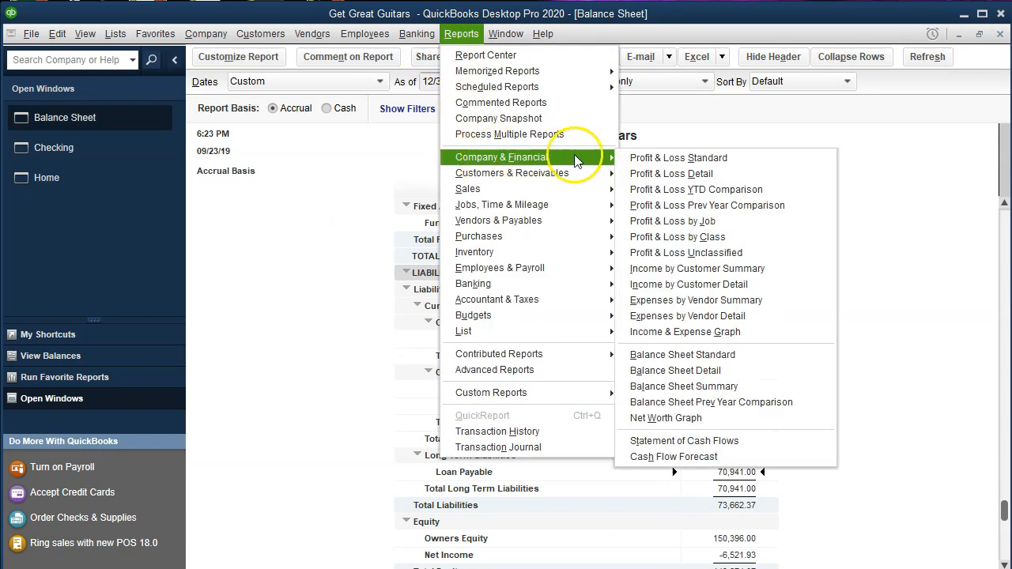
pyautogui.click(638, 157)
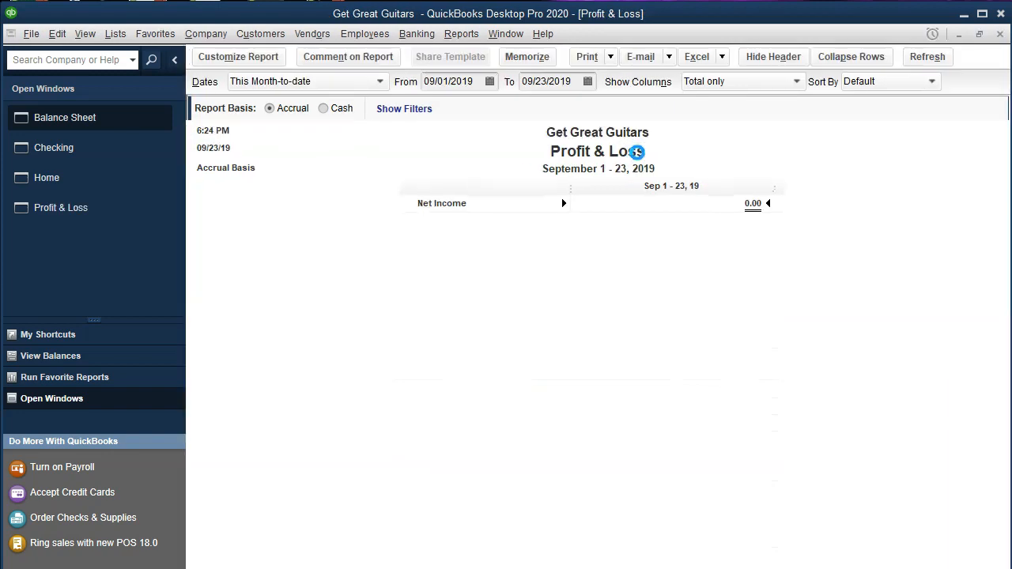
pyautogui.press('Tab')
pyautogui.write('01/01/20')
pyautogui.press('Tab')
pyautogui.write('123120')
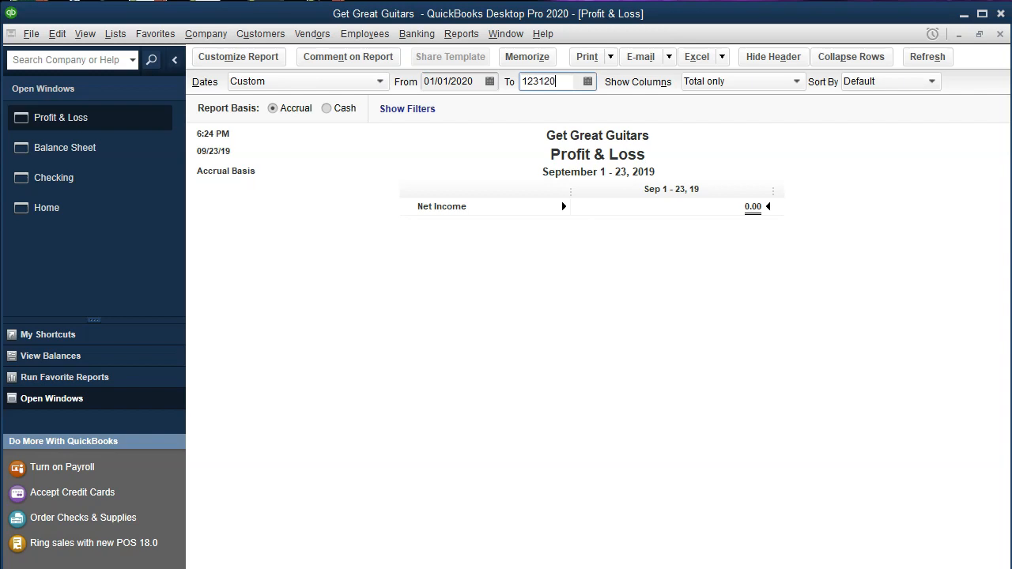
pyautogui.press('Tab')
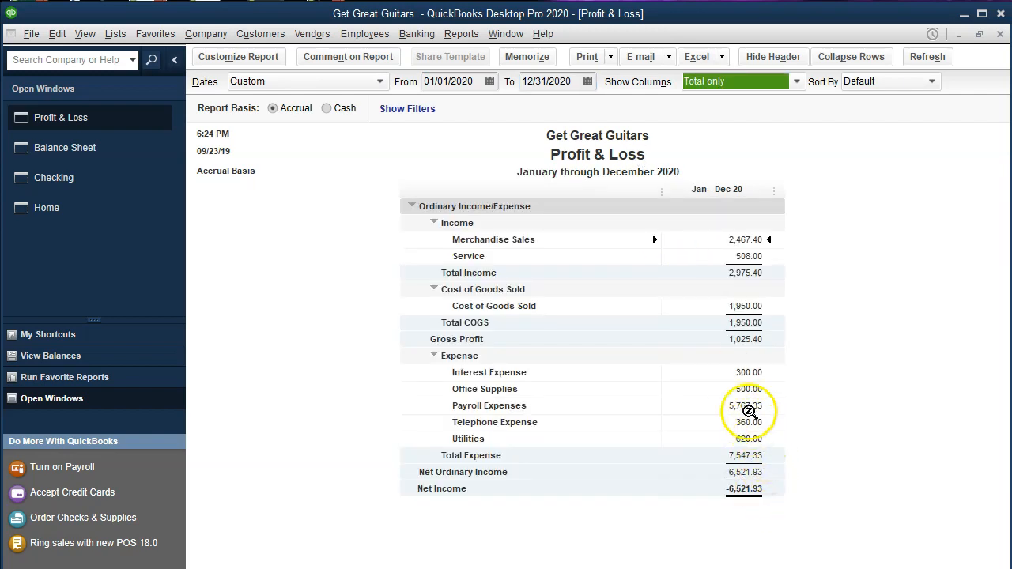
# Step: Drill down from the Profit & Loss report's Interest Expense amount to the Chase check, then return to the report
pyautogui.click(743, 372)
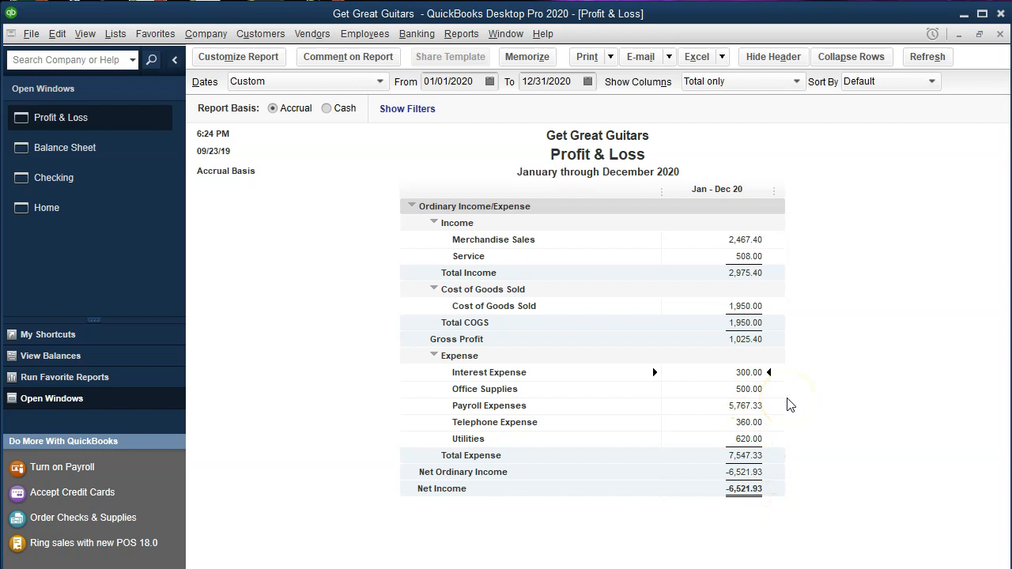
pyautogui.click(742, 373)
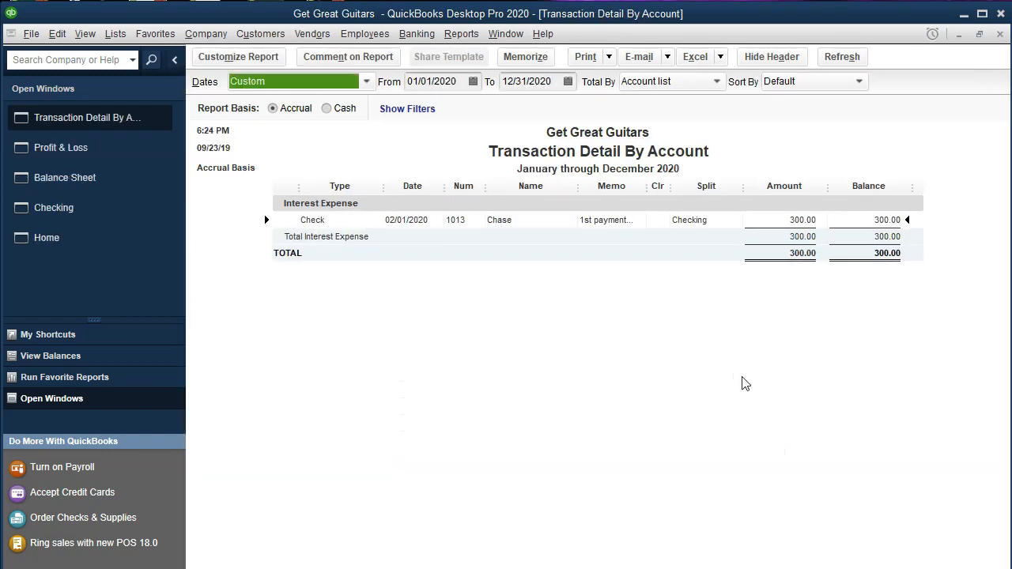
pyautogui.doubleClick(803, 224)
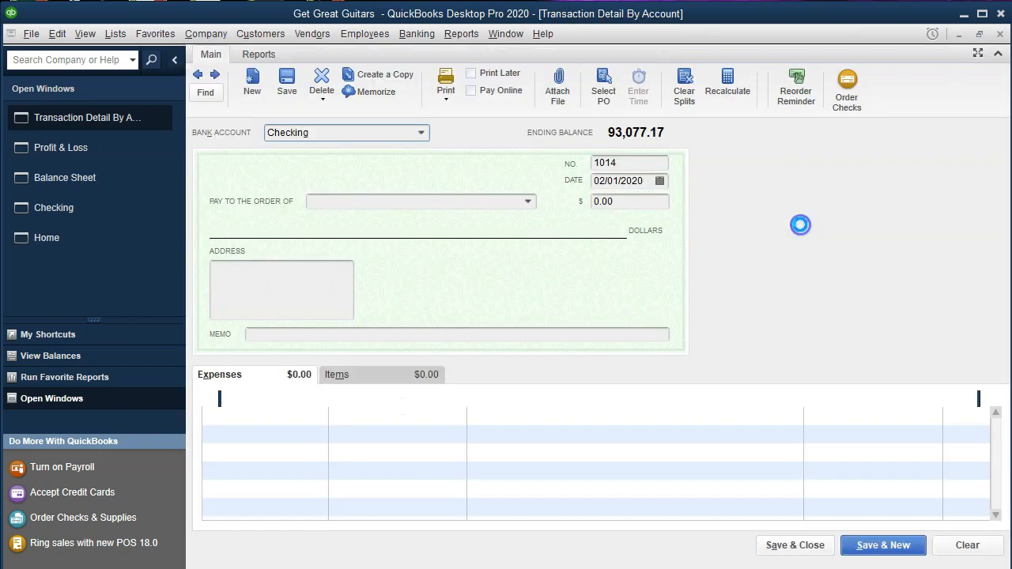
pyautogui.click(1000, 34)
pyautogui.click(1000, 34)
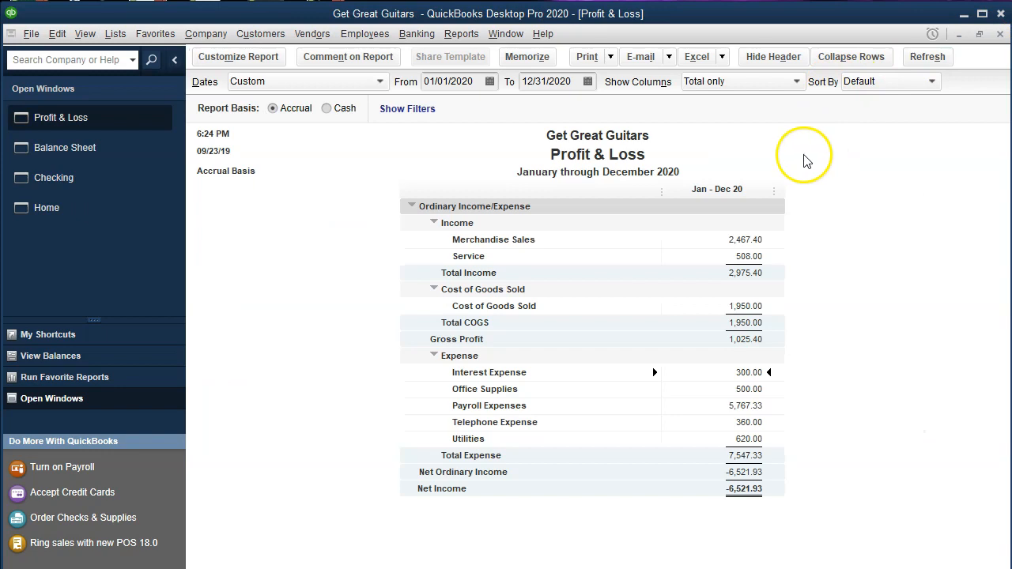
# Step: Open a Trial Balance report covering 01/01/2020 to 12/31/2020
pyautogui.click(459, 40)
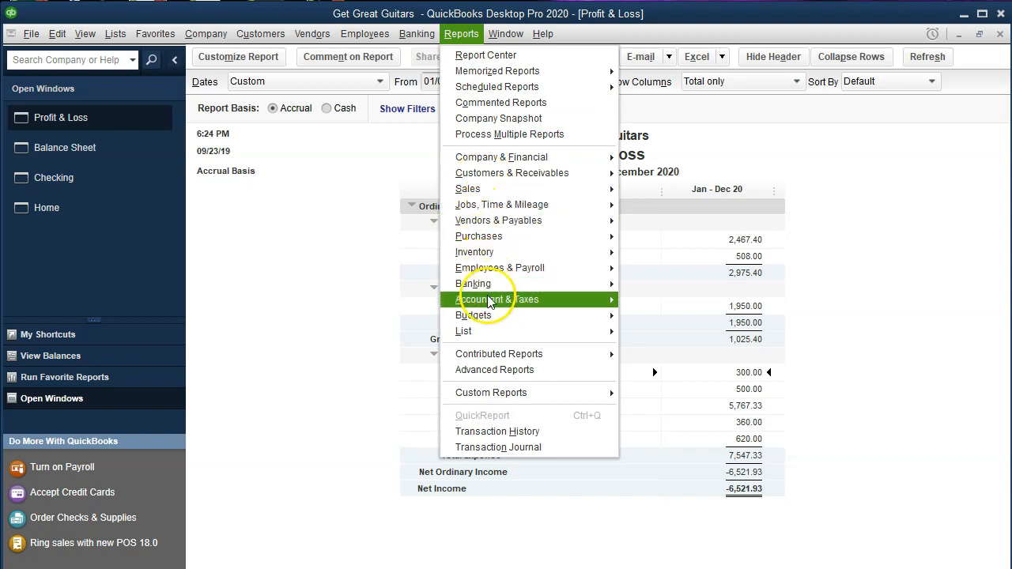
pyautogui.moveTo(530, 299)
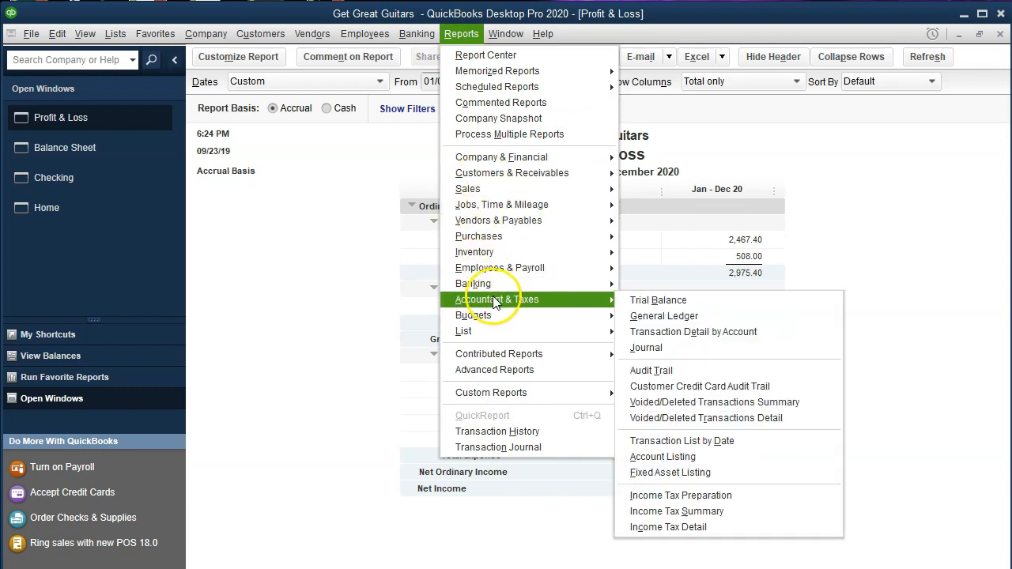
pyautogui.click(671, 299)
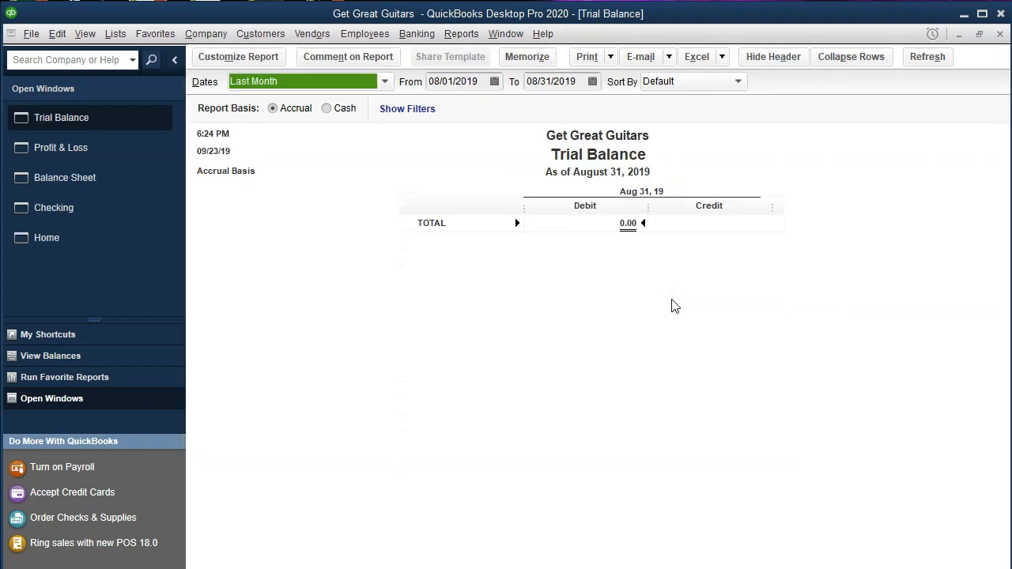
pyautogui.press('Tab')
pyautogui.write('01012020')
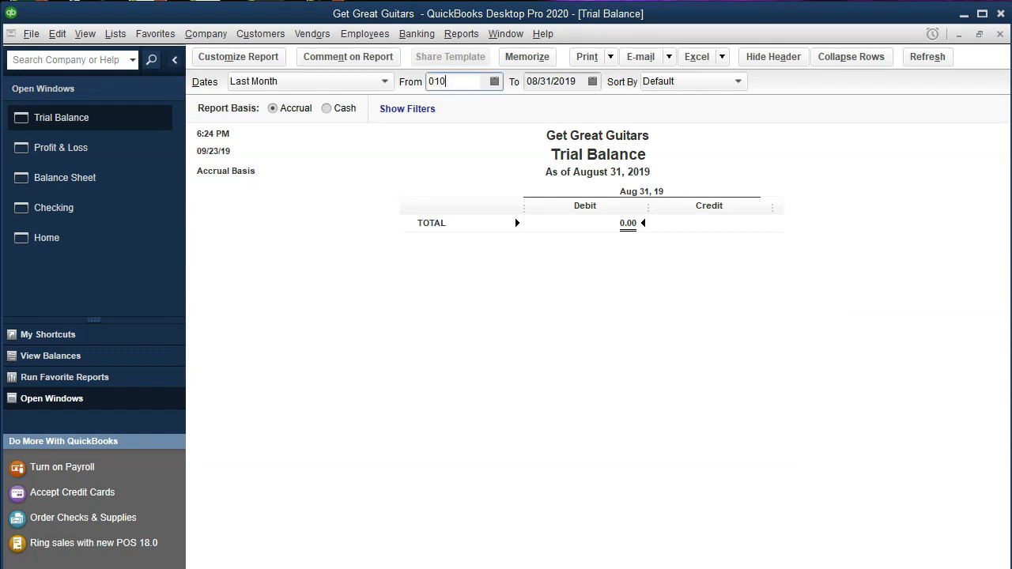
pyautogui.press('Tab')
pyautogui.write('12312020')
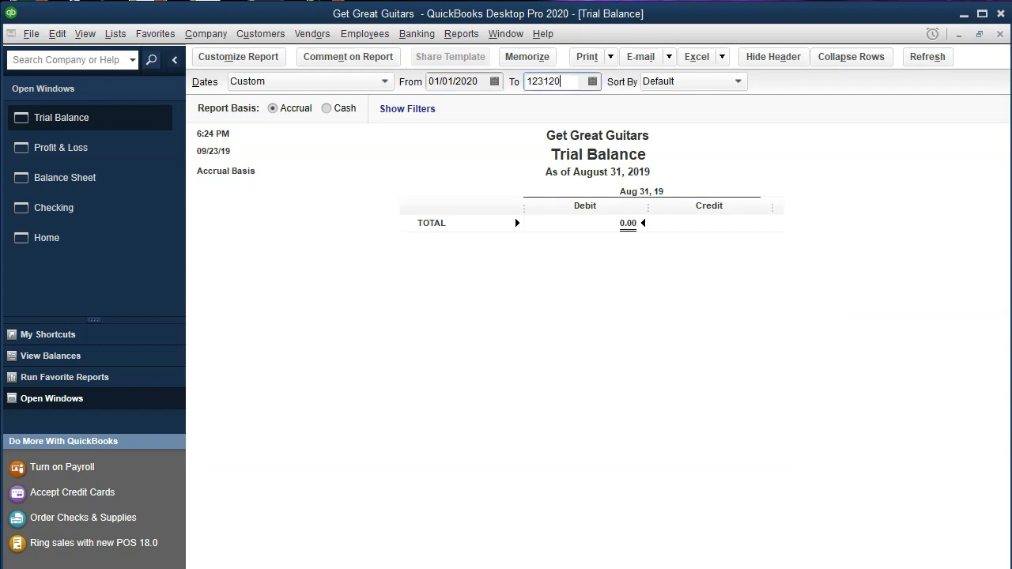
pyautogui.press('Tab')
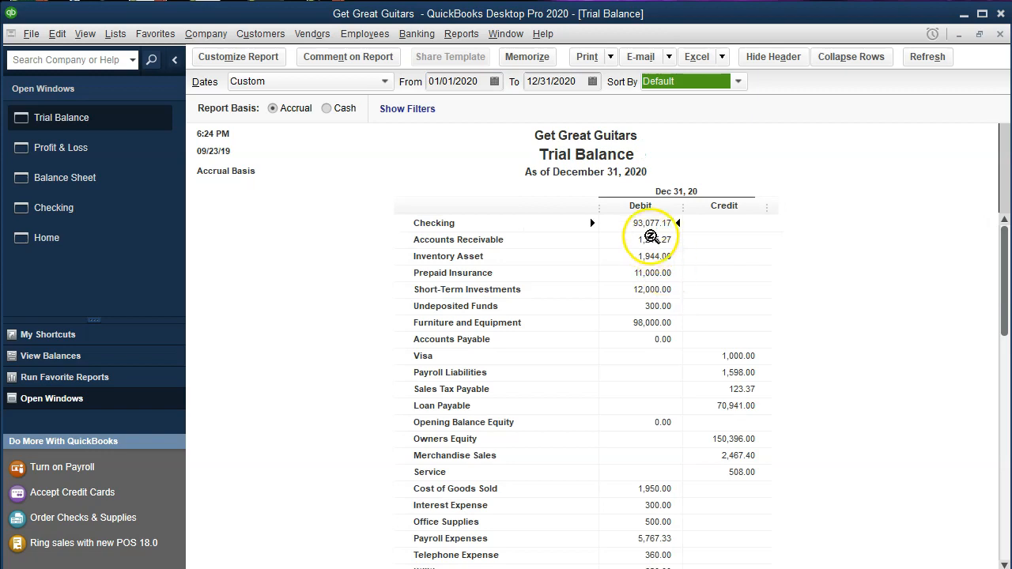
# Step: Check the Checking, Loan Payable and Interest Expense balances on the Trial Balance, then switch back to the Checking register
pyautogui.click(647, 224)
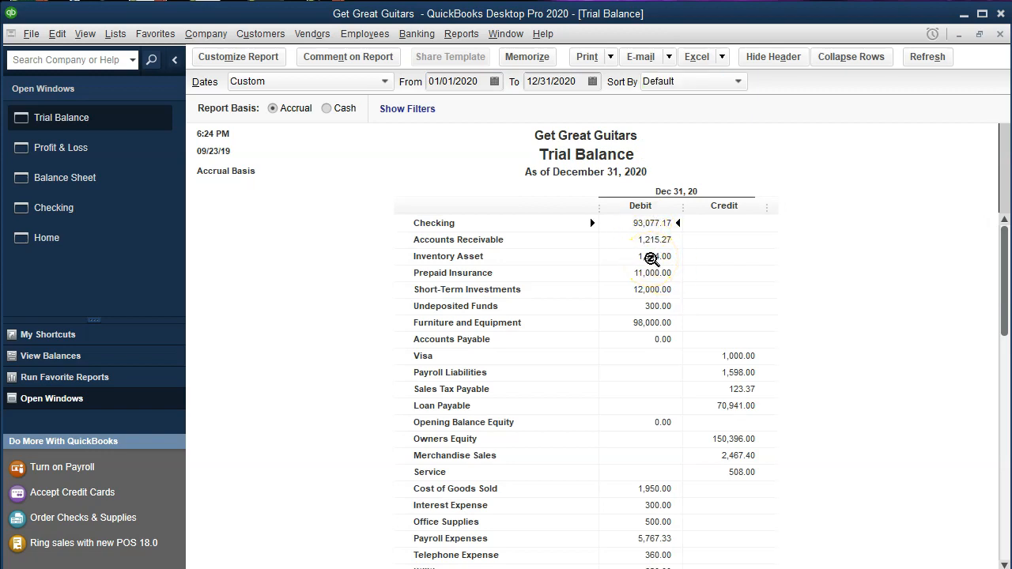
pyautogui.click(734, 411)
pyautogui.scroll(-1, 735, 409)
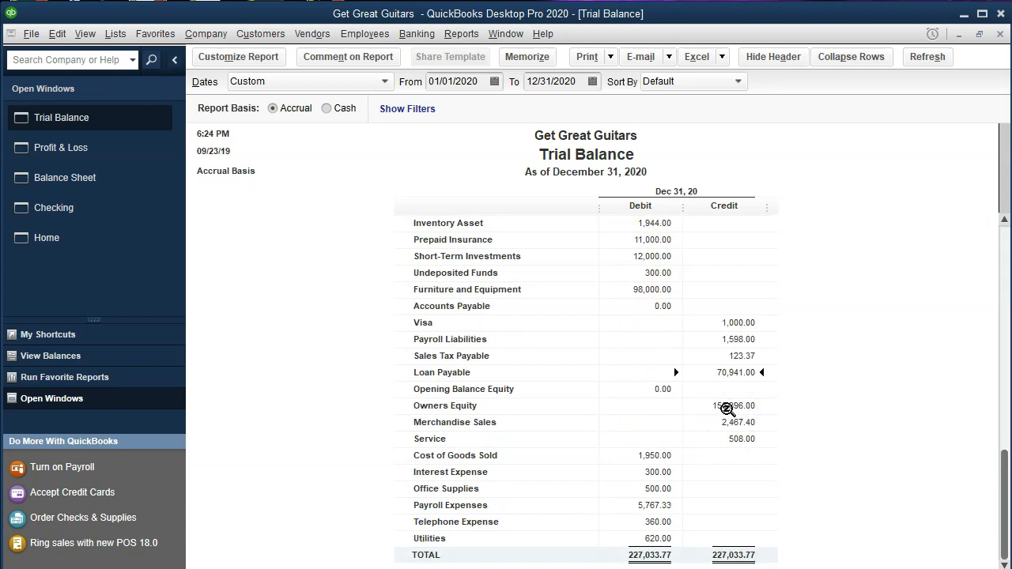
pyautogui.click(665, 475)
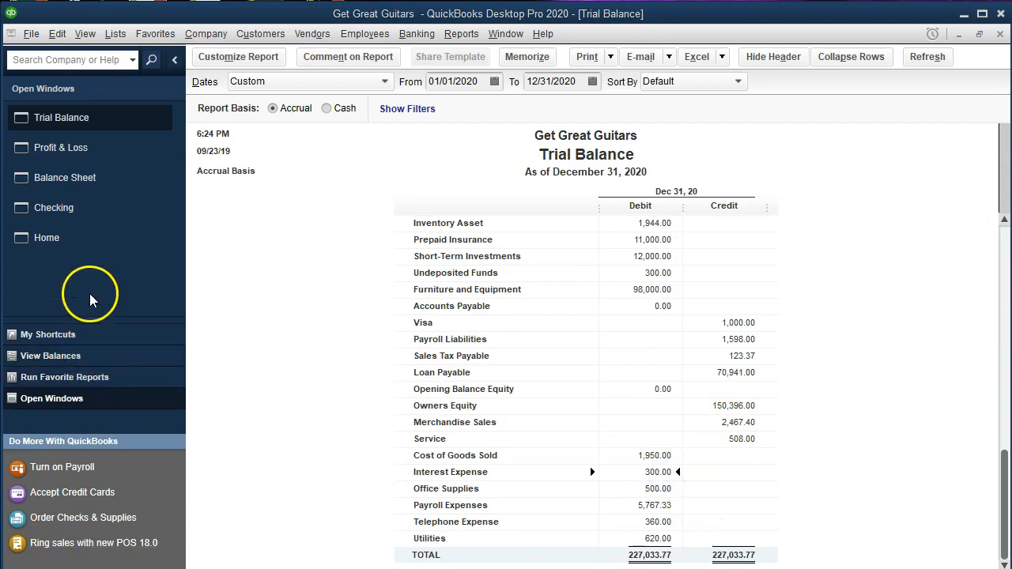
pyautogui.click(54, 207)
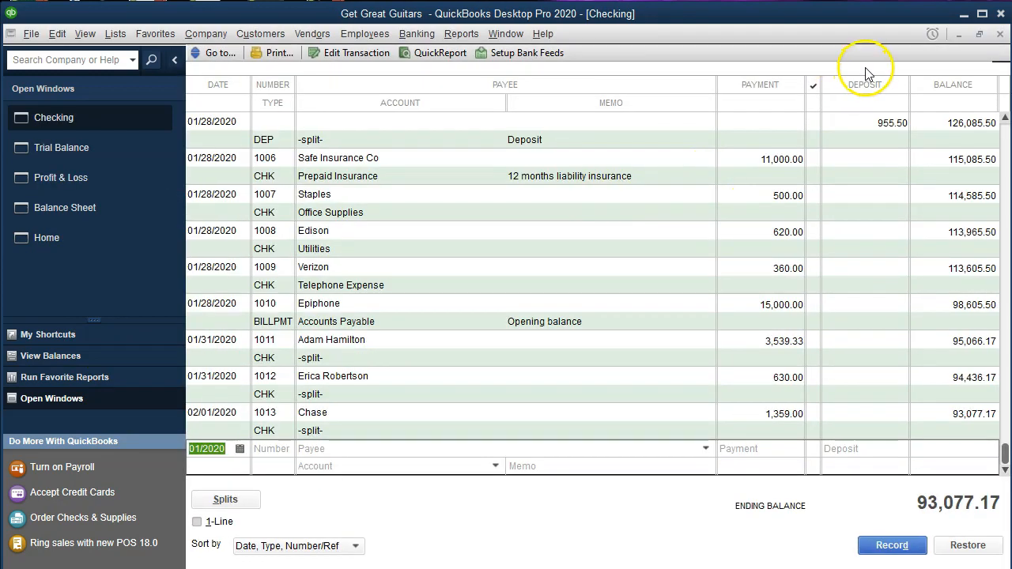
# Step: Close the Checking register and open a new blank check drawn on the Checking account
pyautogui.click(1000, 34)
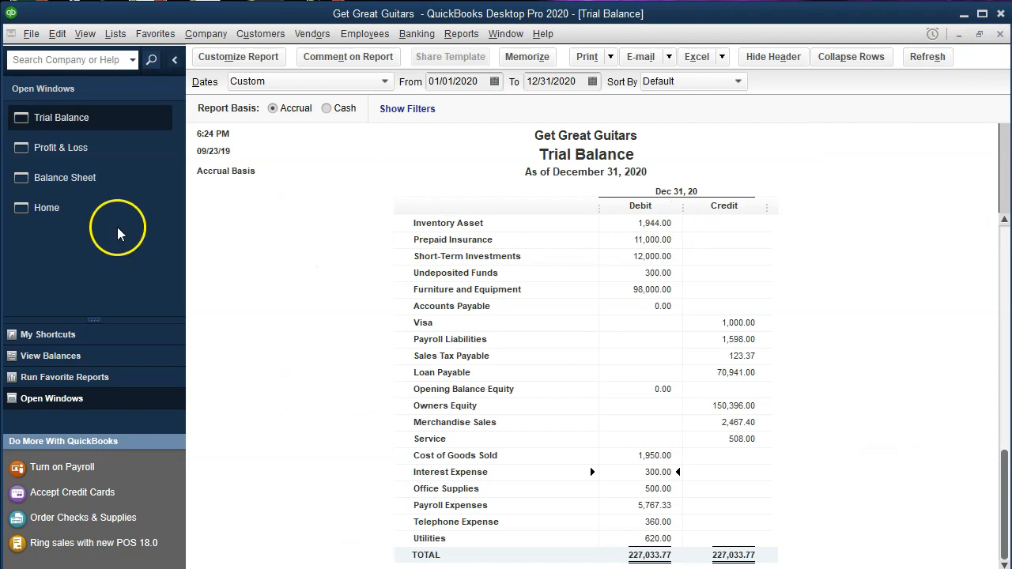
pyautogui.click(75, 211)
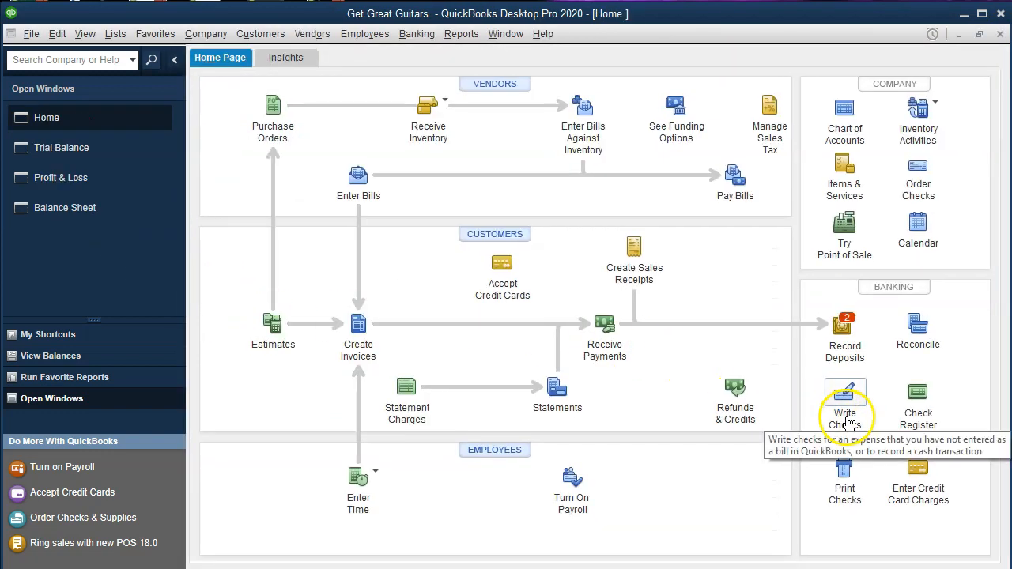
pyautogui.click(415, 37)
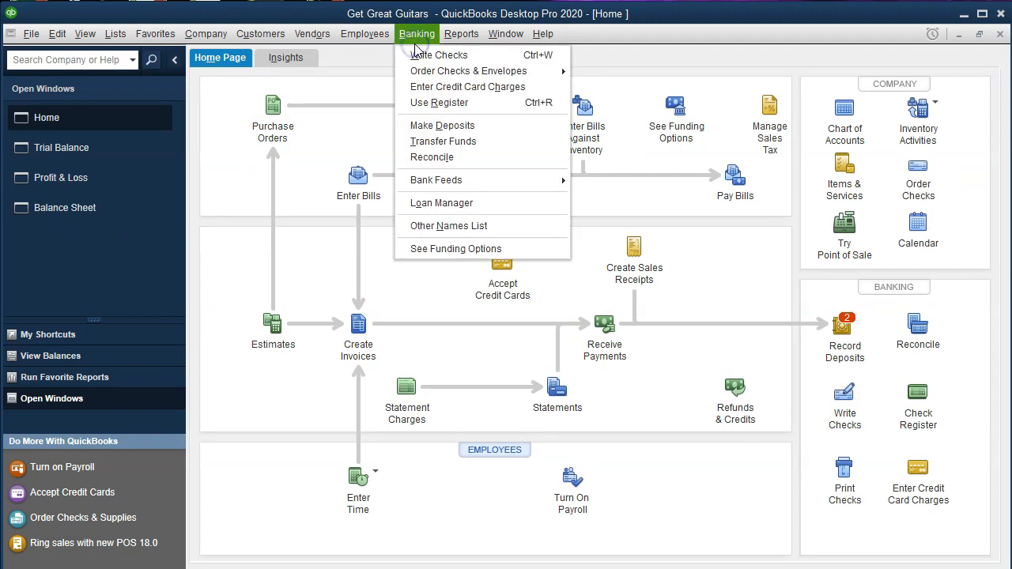
pyautogui.click(435, 51)
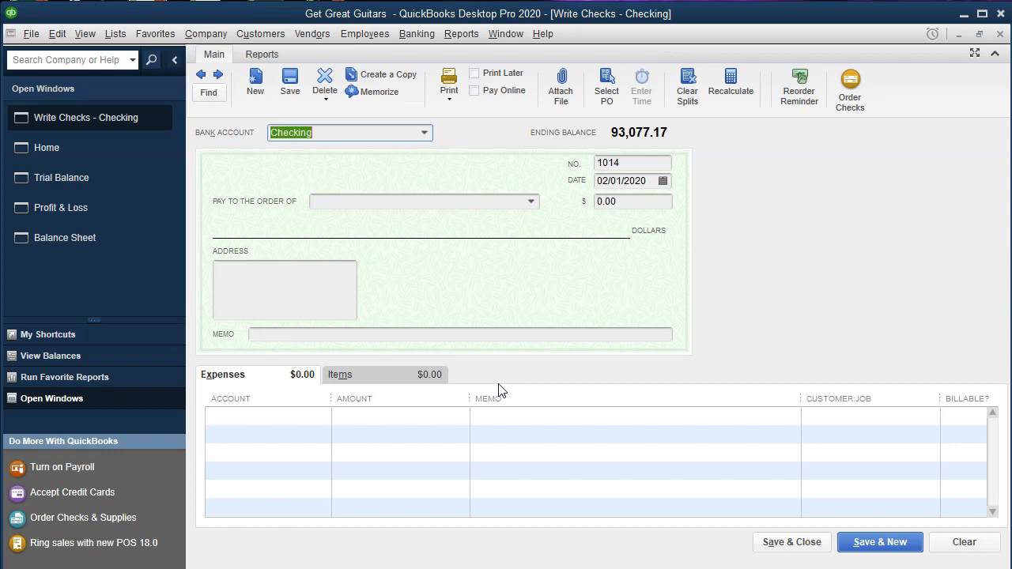
# Step: Switch to the Excel loan table and highlight the payment 2 row, A10:E10, in yellow on the Long Term (3) sheet
pyautogui.click(877, 538)
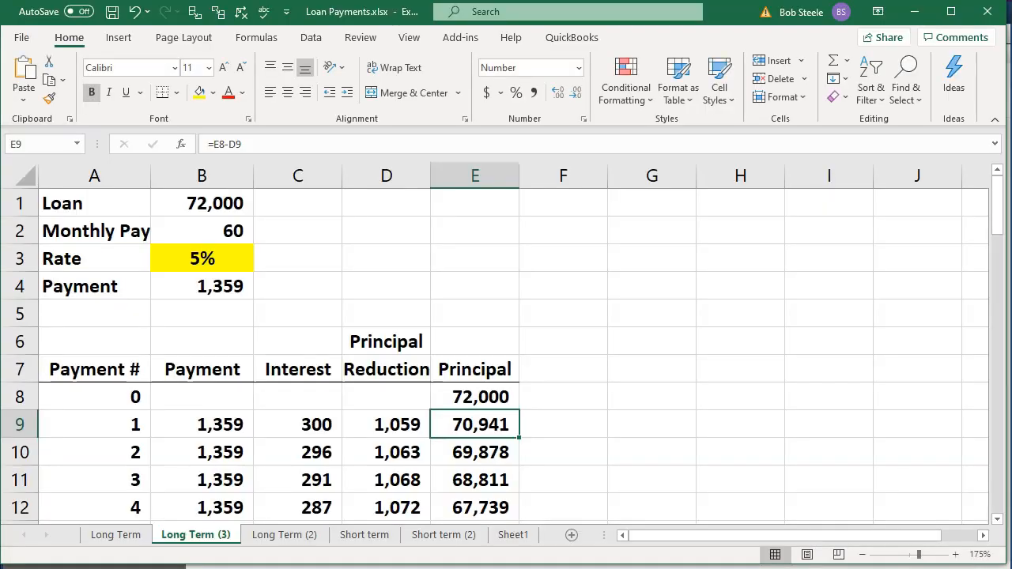
pyautogui.click(265, 443)
pyautogui.scroll(-1, 264, 442)
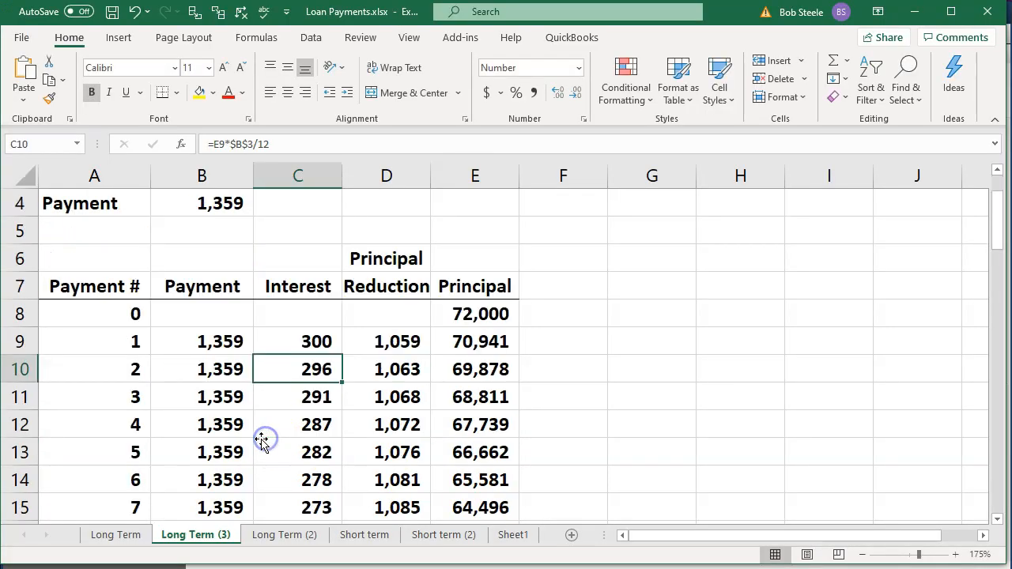
pyautogui.click(133, 372)
pyautogui.moveTo(133, 371); pyautogui.dragTo(463, 364)
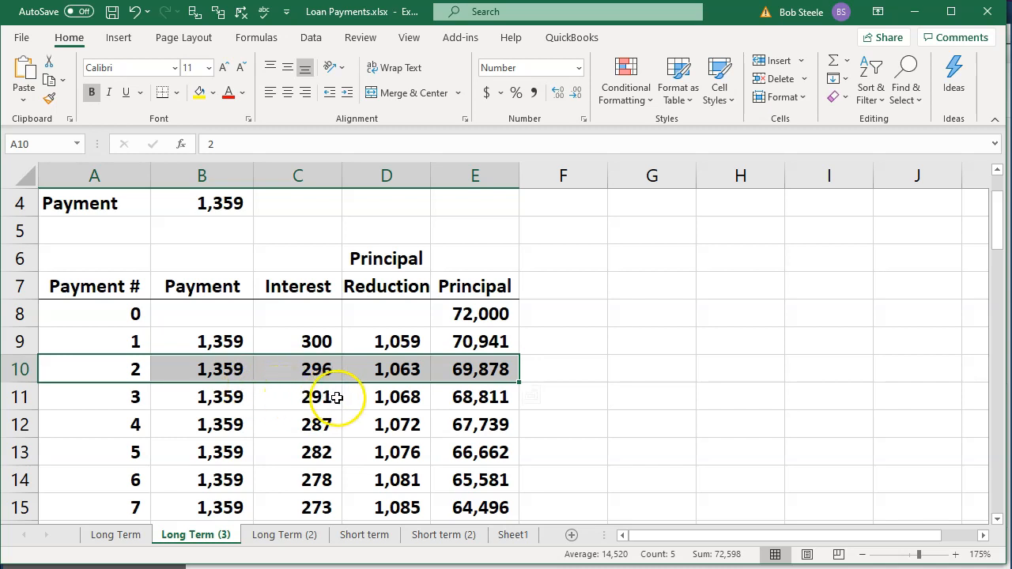
pyautogui.rightClick(457, 366)
pyautogui.click(520, 408)
pyautogui.click(373, 422)
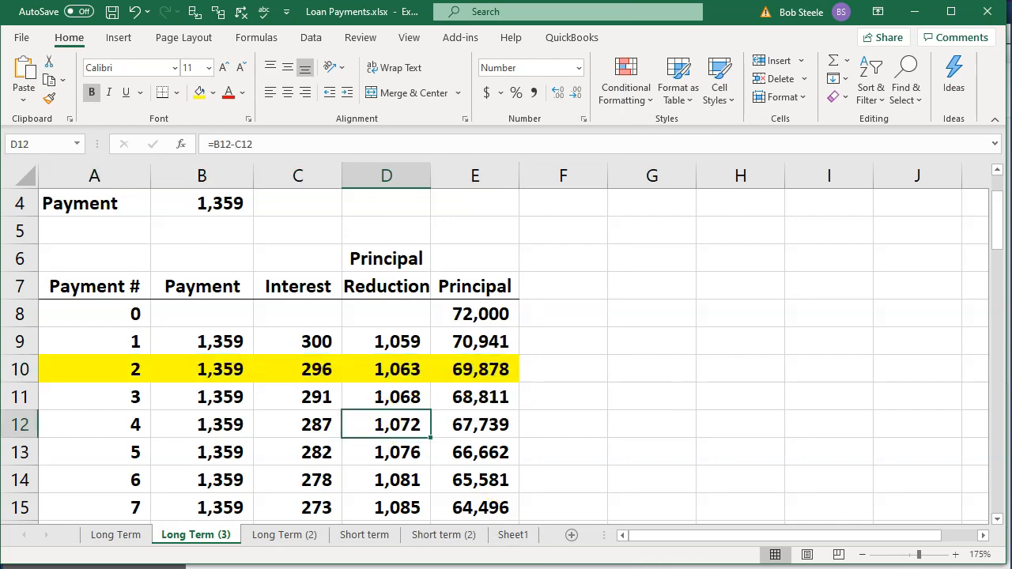
# Step: Return to the QuickBooks check and fill in the date 02/28/2020, payee Chase and amount 1,359.00
pyautogui.hotkey('alt', 'Tab')
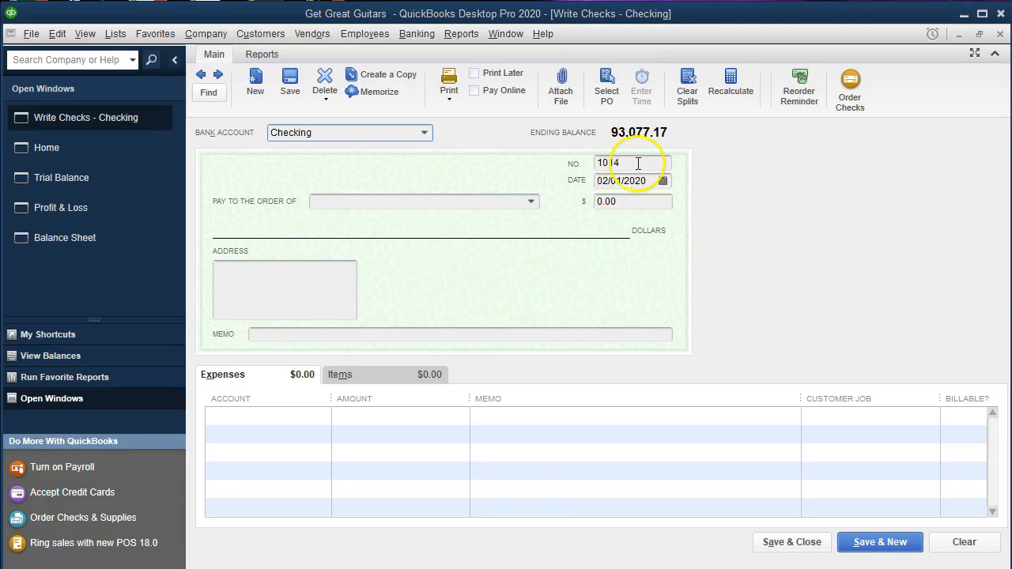
pyautogui.click(381, 134)
pyautogui.press('Tab')
pyautogui.press('Tab')
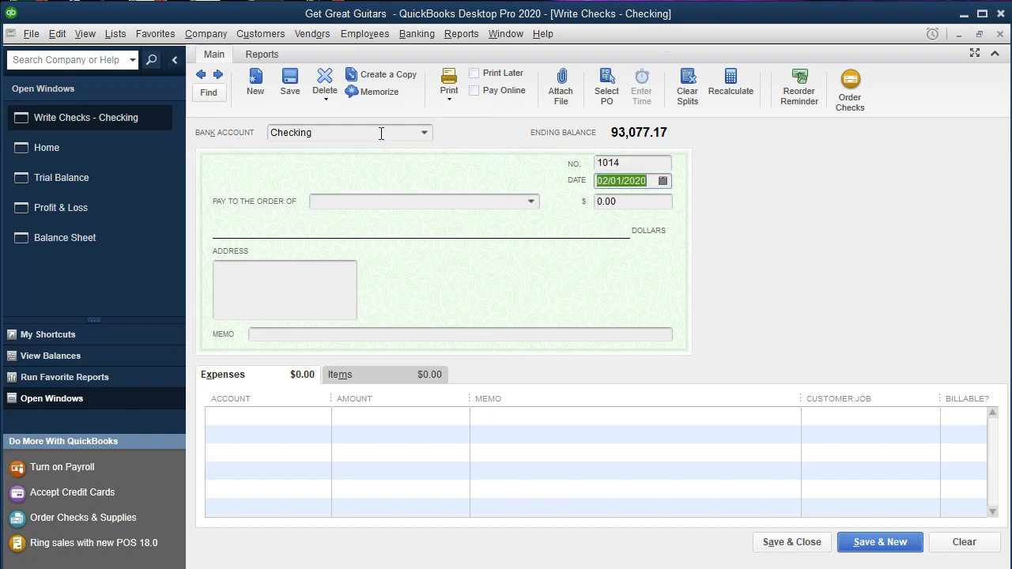
pyautogui.write('0228')
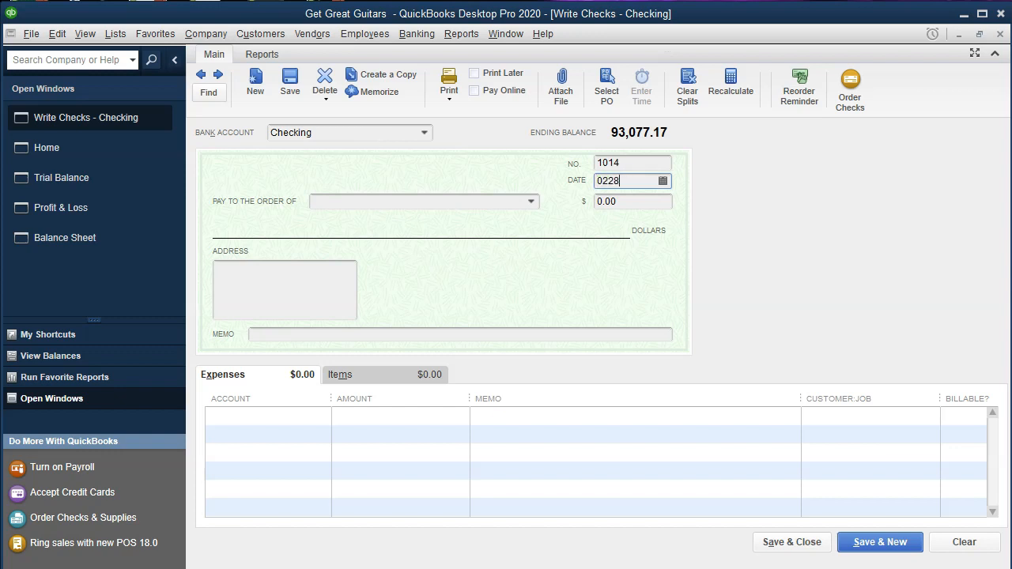
pyautogui.press('Tab')
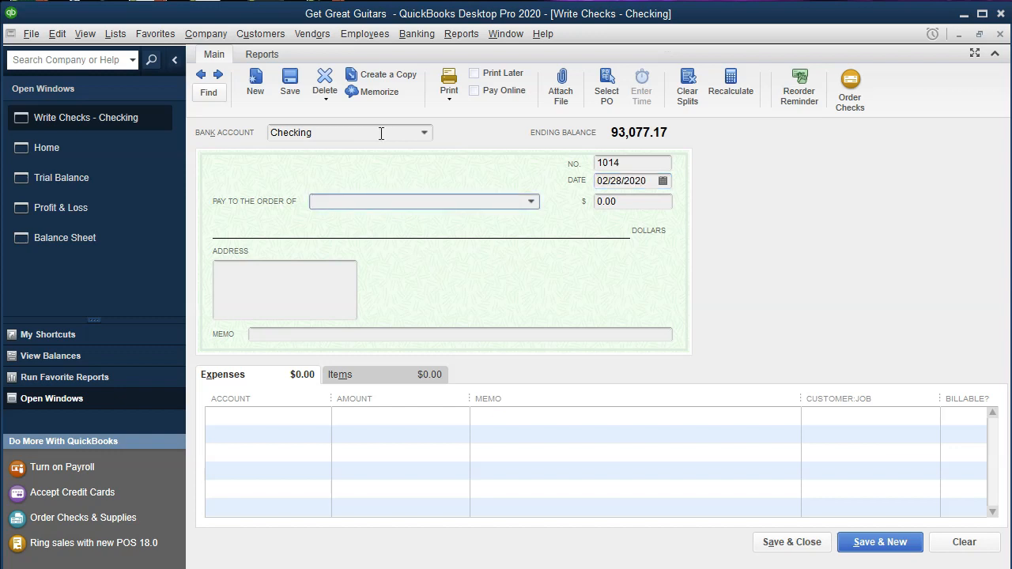
pyautogui.write('Chase')
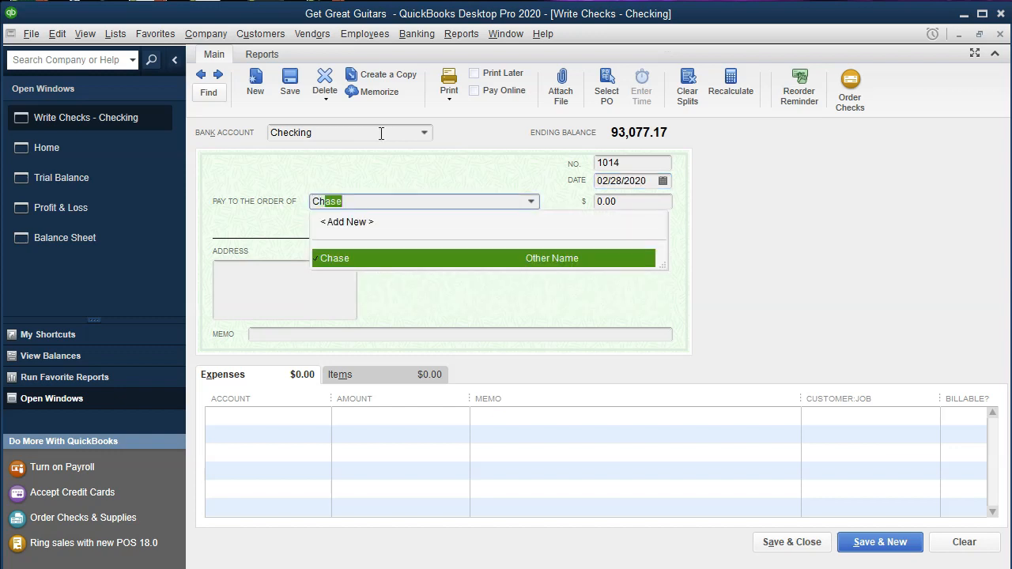
pyautogui.press('Tab')
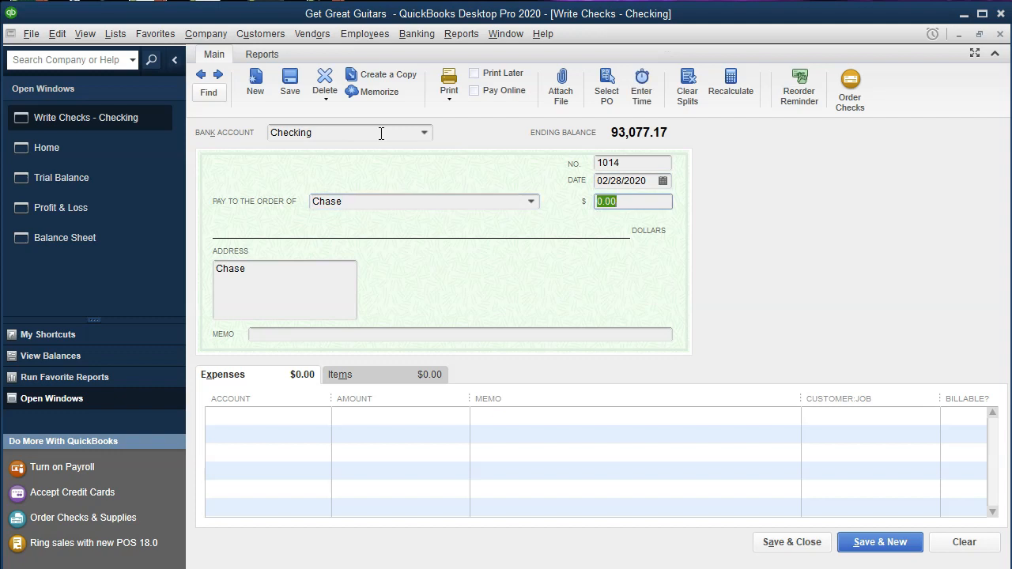
pyautogui.write('1359')
pyautogui.press('Tab')
pyautogui.press('Tab')
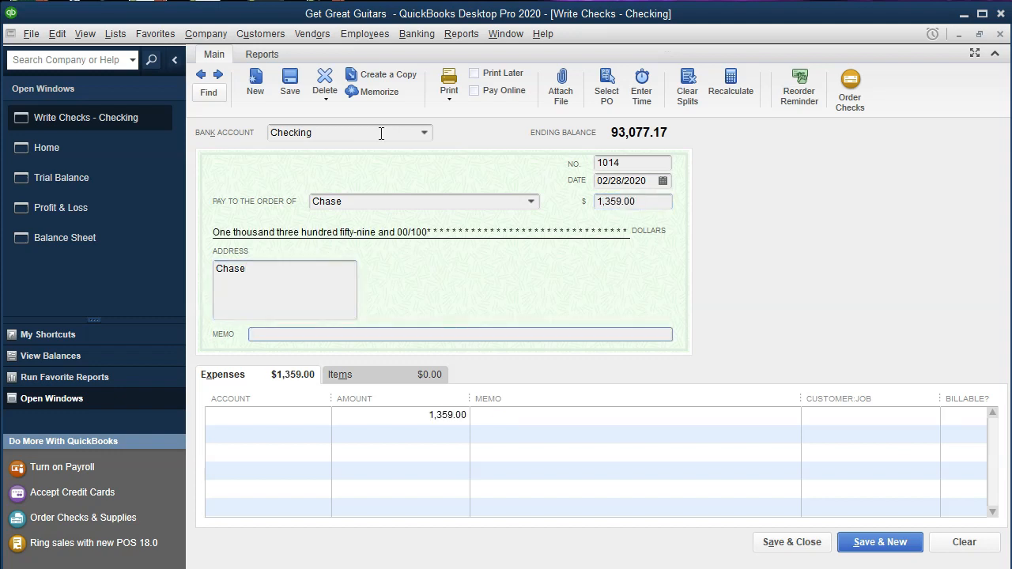
# Step: Add an Interest Expense line of 296 to the check, taking the amount from payment 2 in the Excel table
pyautogui.press('Tab')
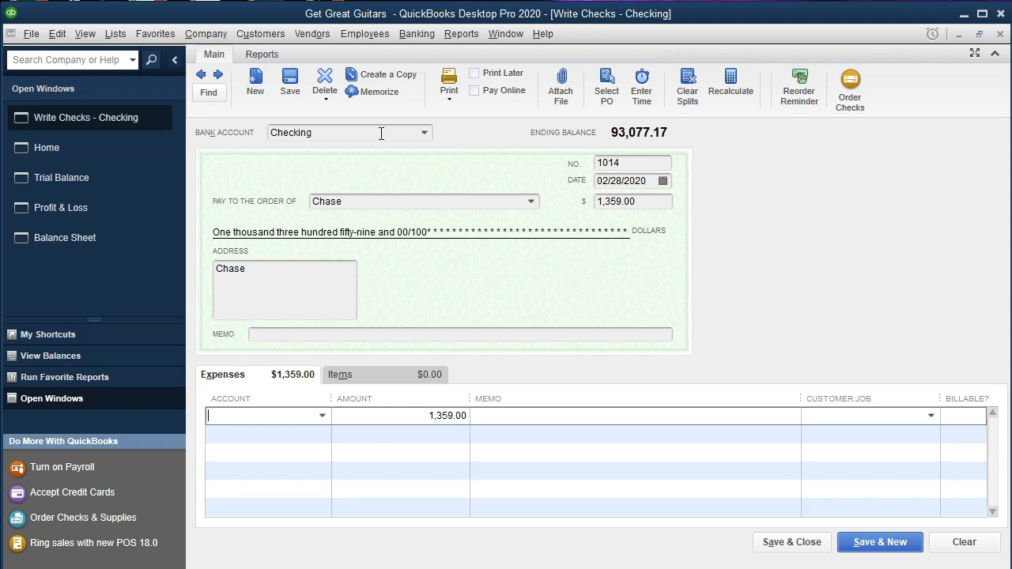
pyautogui.write('In')
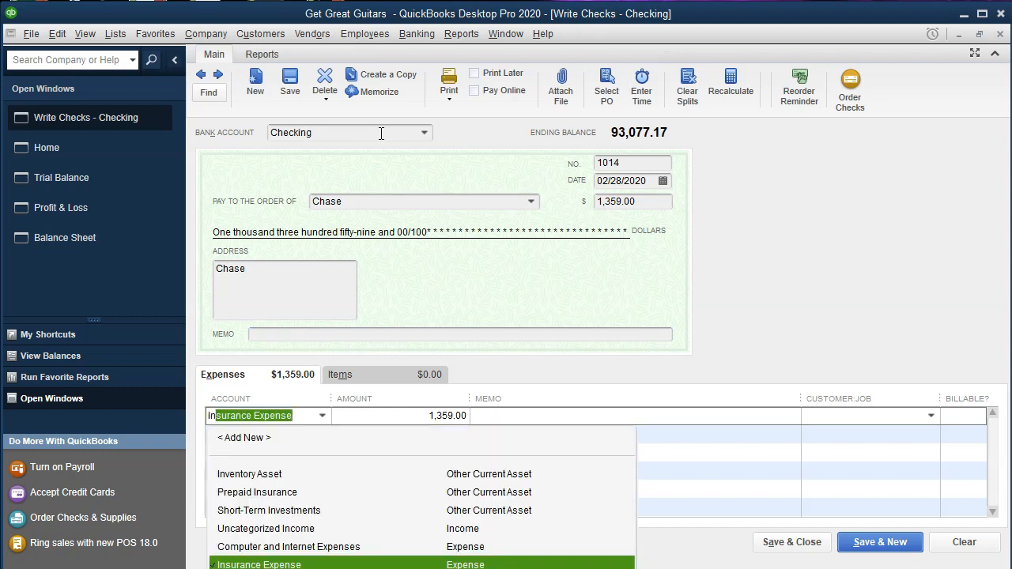
pyautogui.write('t')
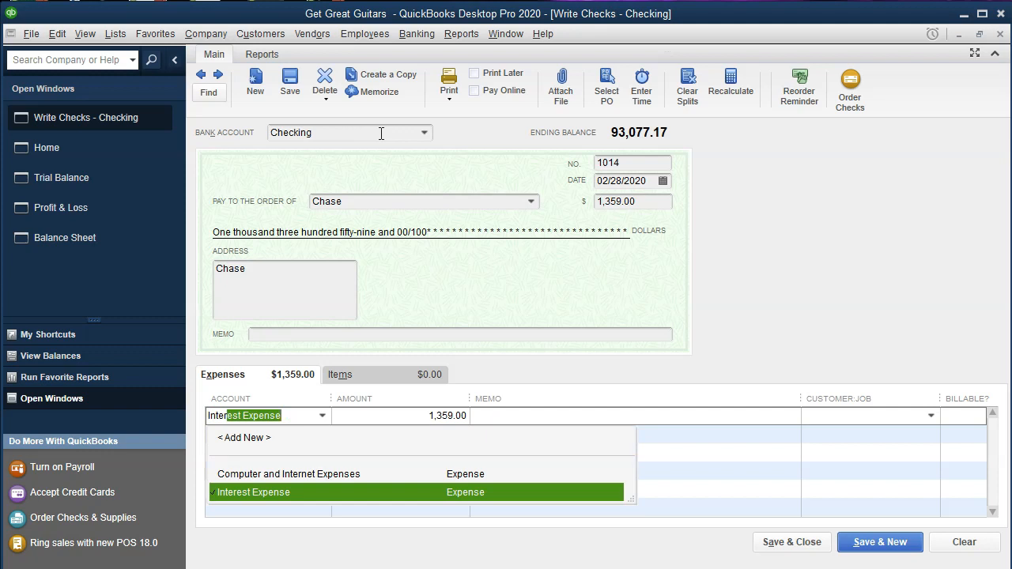
pyautogui.write('er')
pyautogui.press('Tab')
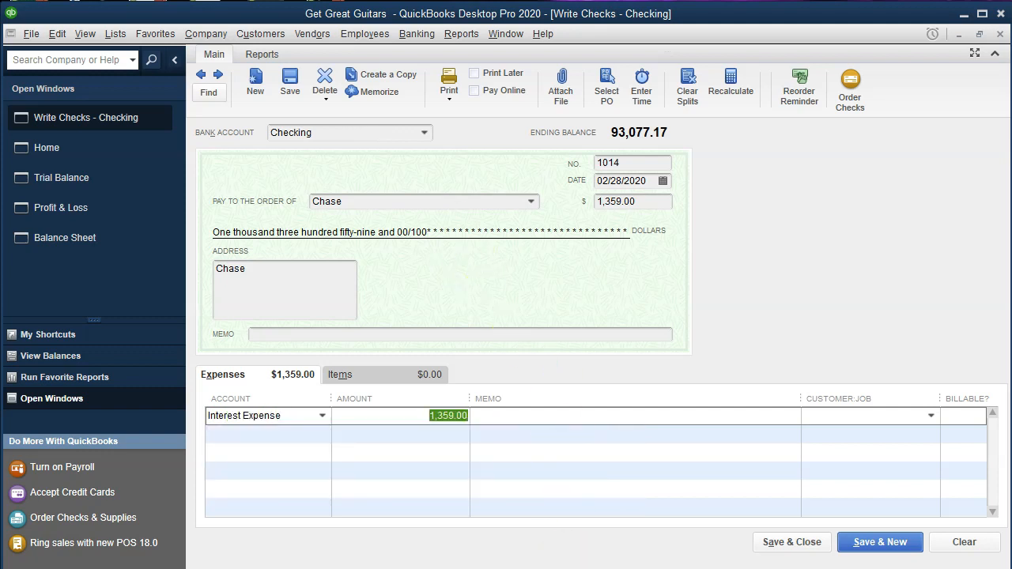
pyautogui.click(514, 568)
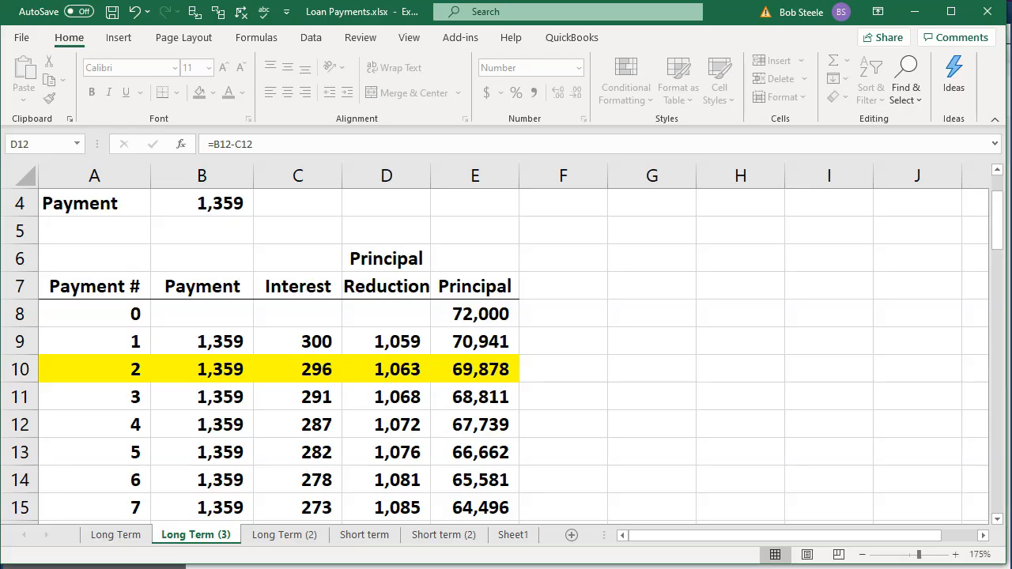
pyautogui.click(309, 372)
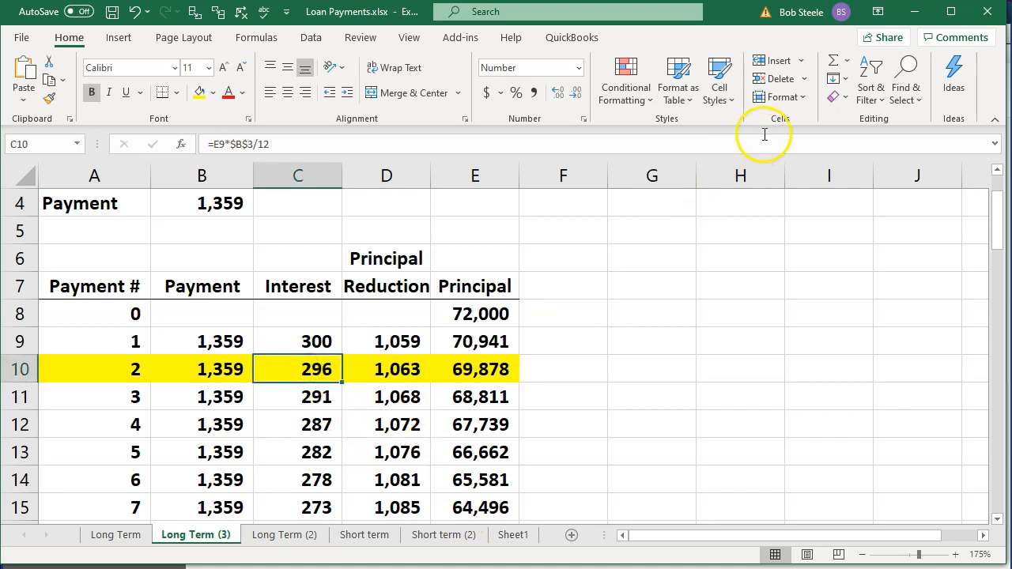
pyautogui.click(922, 11)
pyautogui.click(410, 419)
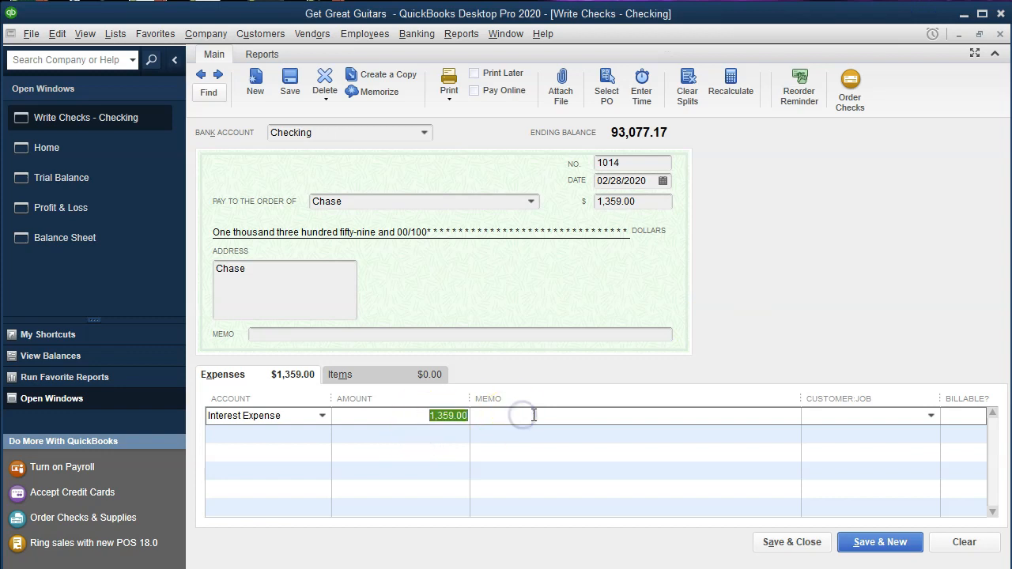
pyautogui.write('296')
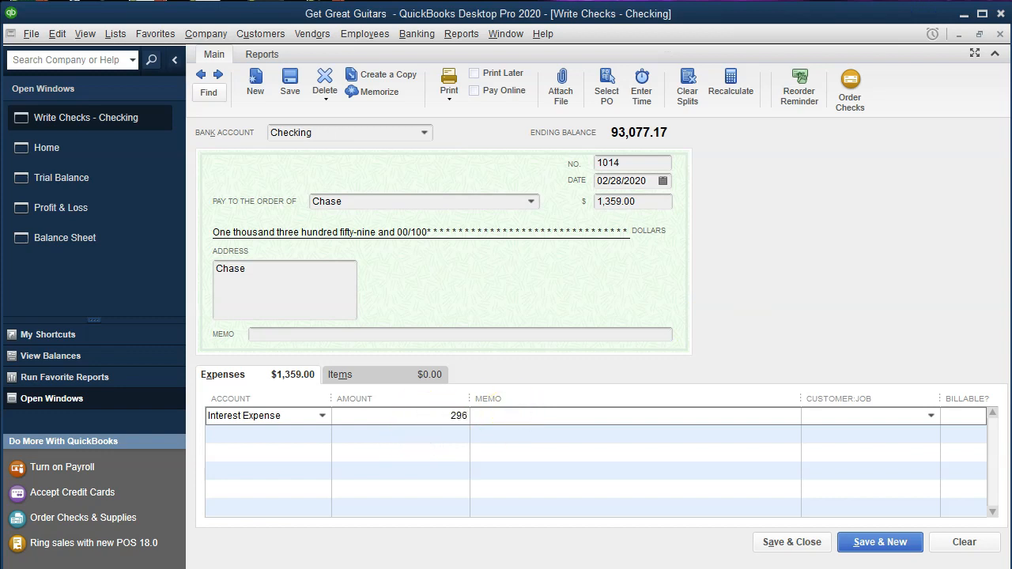
pyautogui.press('Tab')
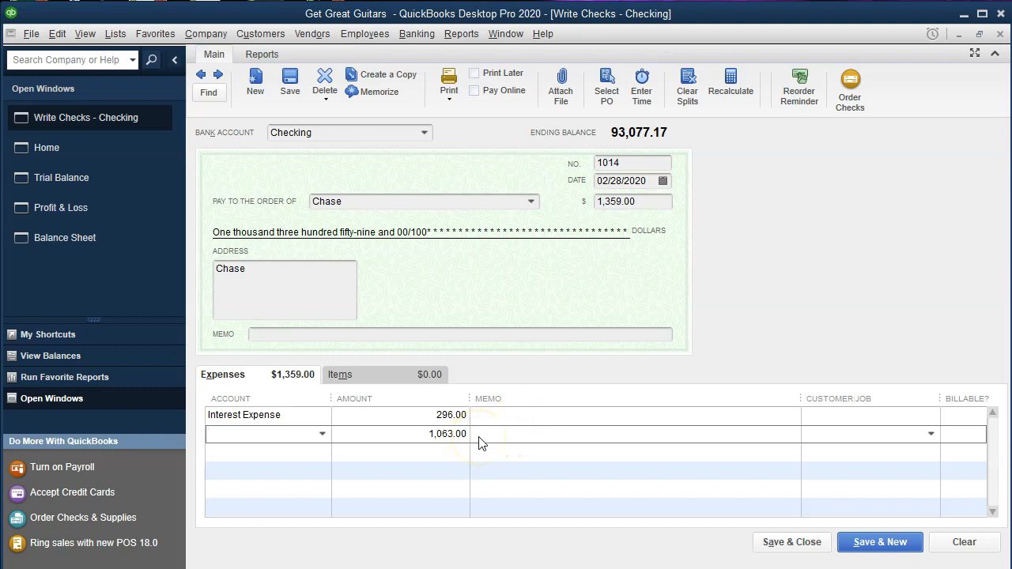
# Step: Assign the remaining 1,063.00 to Loan Payable, checking it against payment 2's principal reduction in Excel, and save and close the check
pyautogui.write('Loa')
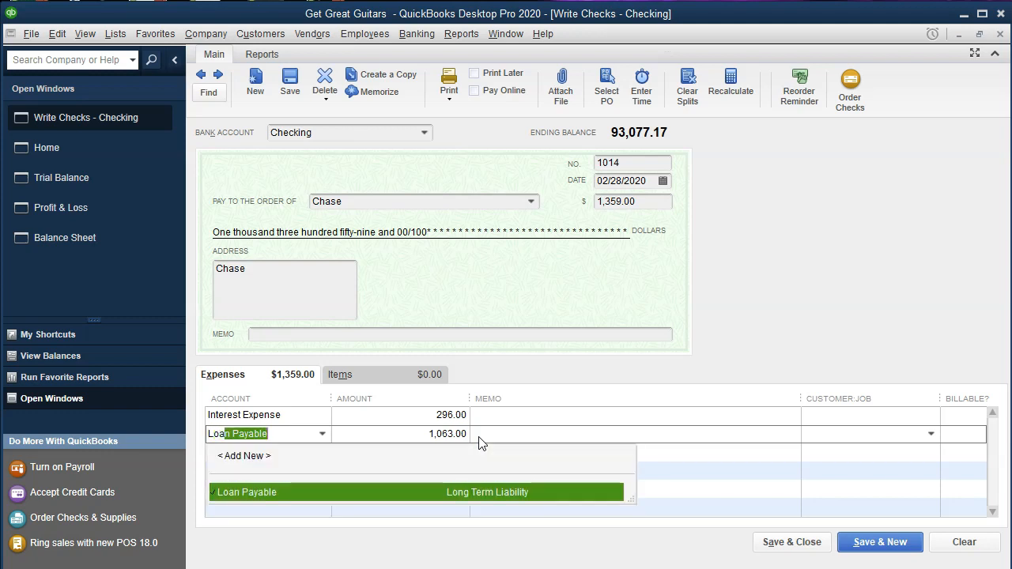
pyautogui.press('Tab')
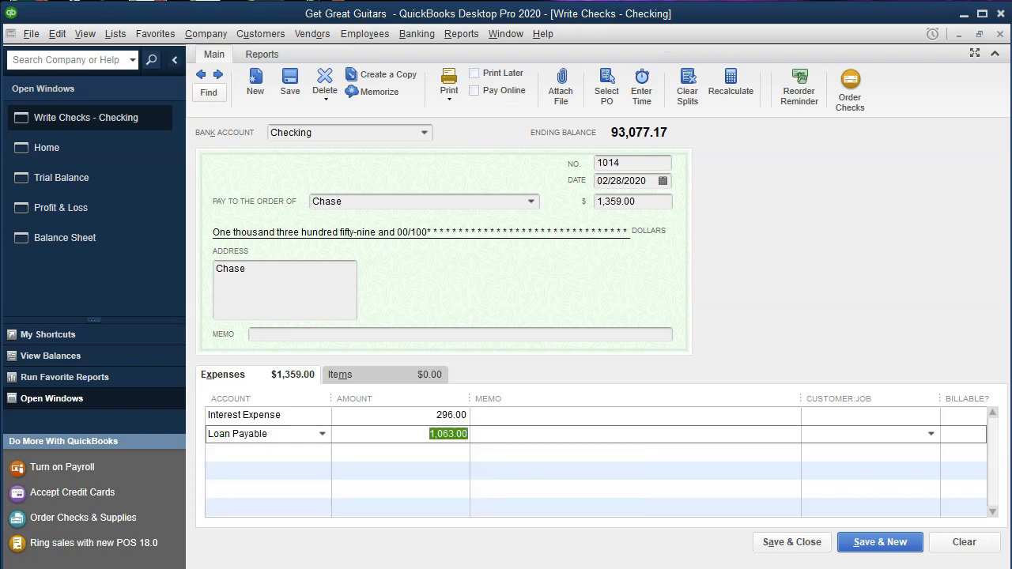
pyautogui.hotkey('alt', 'Tab')
pyautogui.click(407, 373)
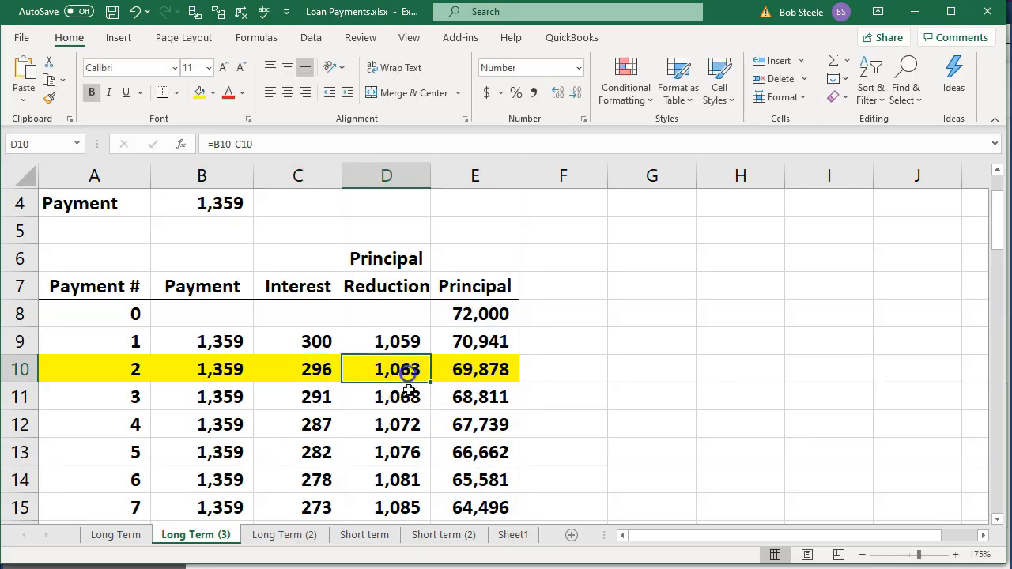
pyautogui.click(481, 370)
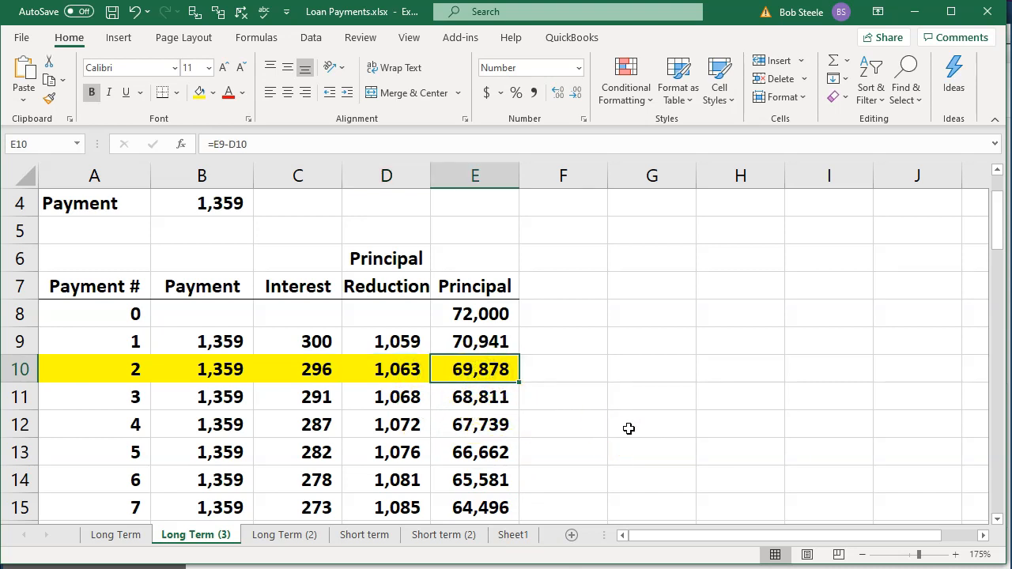
pyautogui.click(913, 13)
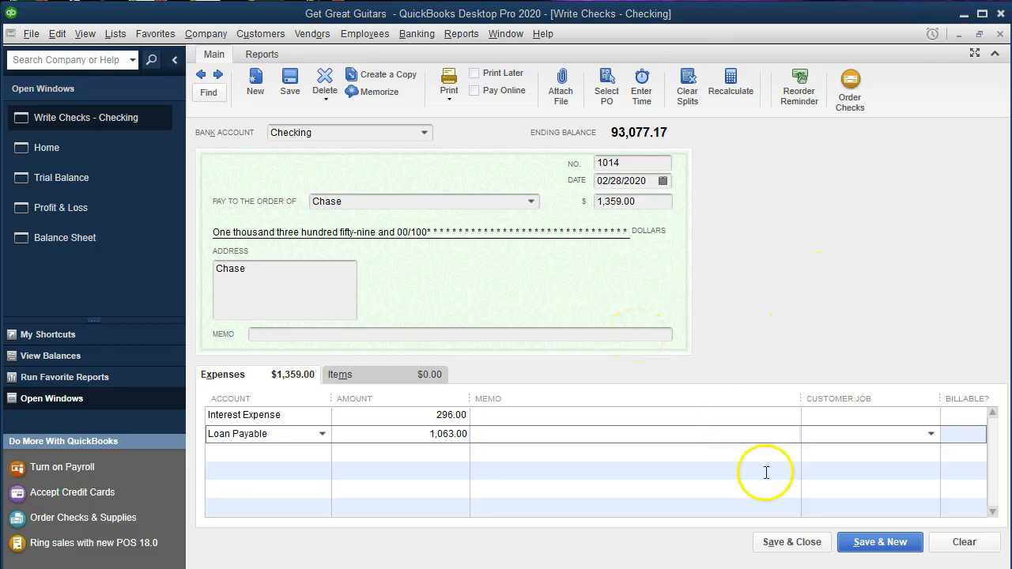
pyautogui.click(798, 545)
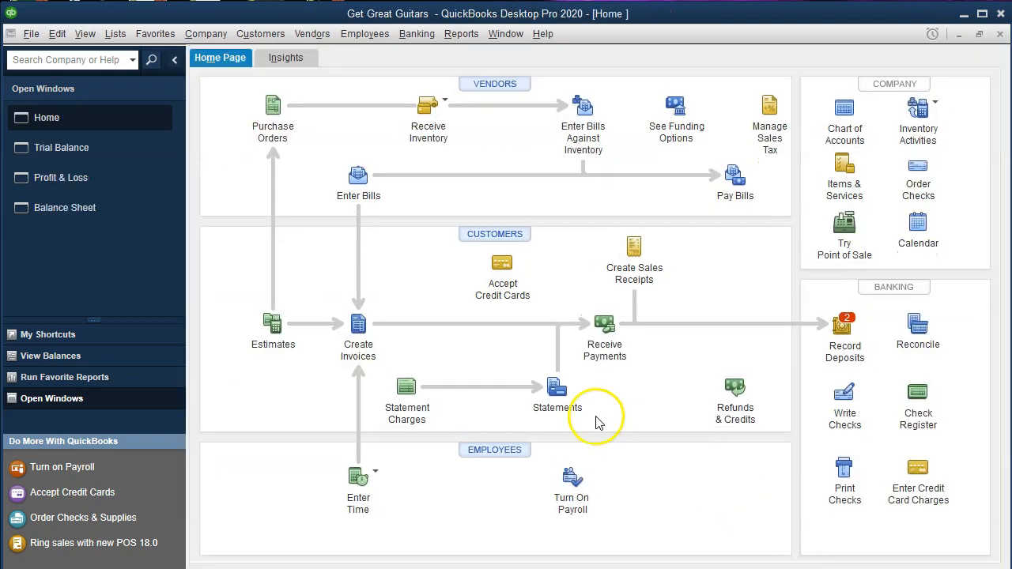
# Step: Drill down from the Balance Sheet's Checking balance to find the 02/28/2020 Chase check, then return to the report
pyautogui.click(74, 208)
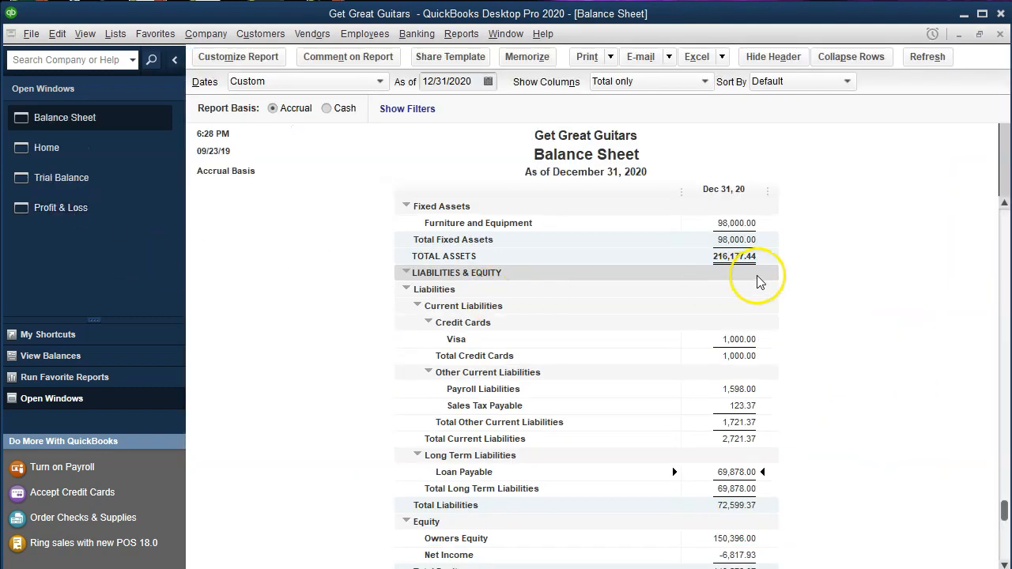
pyautogui.scroll(5, 774, 301)
pyautogui.click(734, 256)
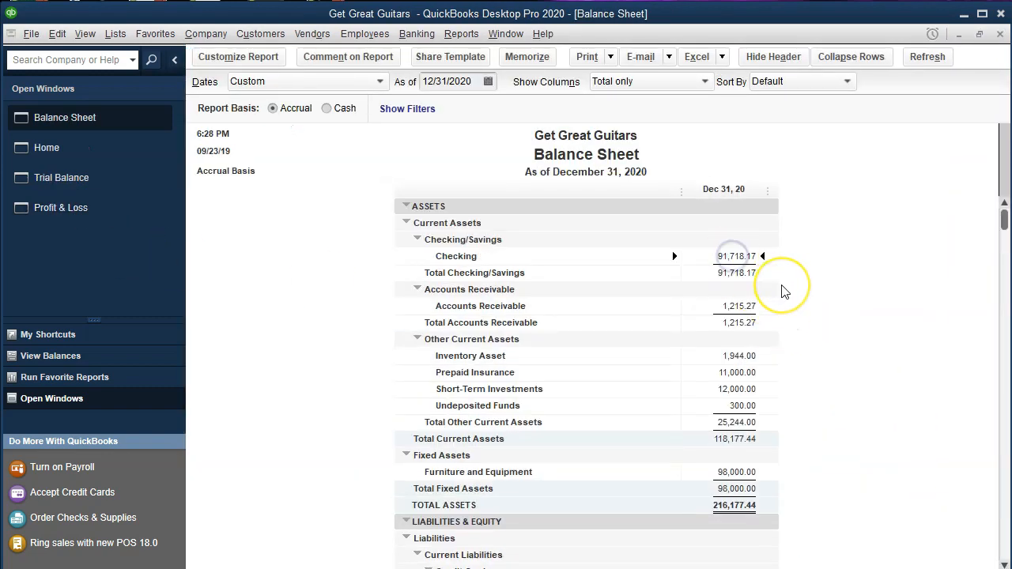
pyautogui.doubleClick(734, 256)
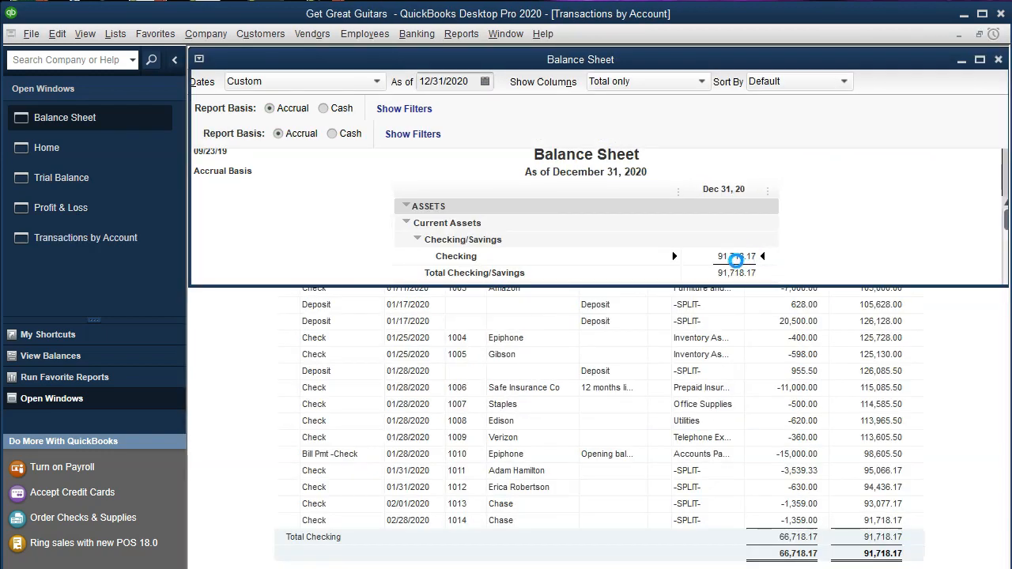
pyautogui.click(789, 523)
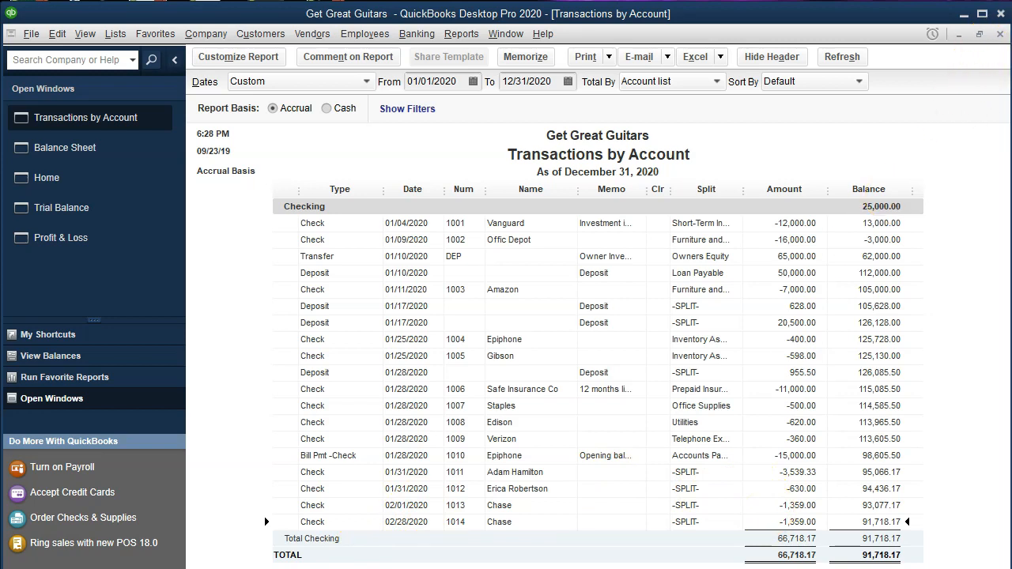
pyautogui.click(1000, 35)
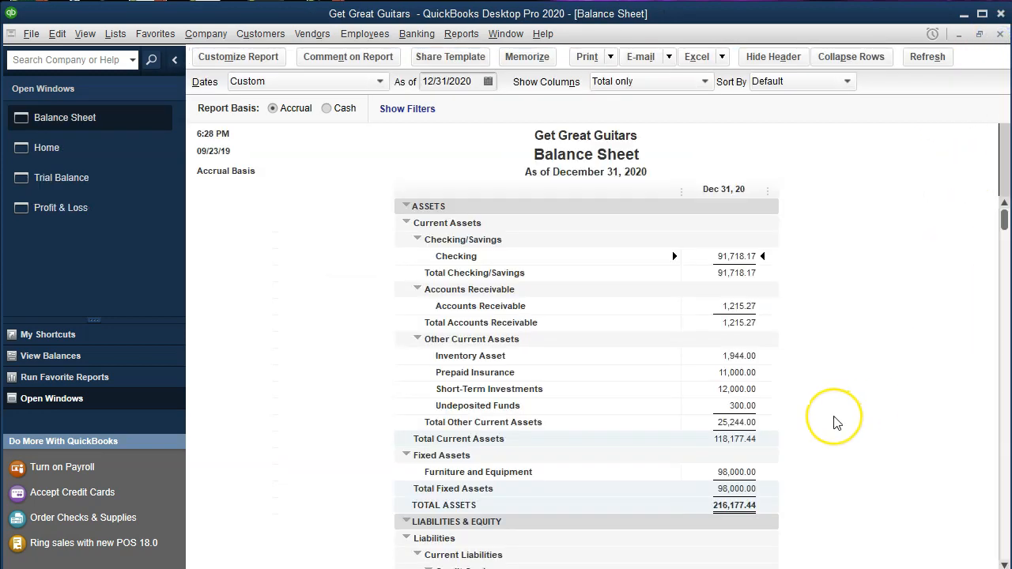
# Step: Compare the Balance Sheet's Loan Payable balance with the principal remaining after payment 2 in the Excel amortization table, then return to QuickBooks
pyautogui.scroll(-4, 836, 423)
pyautogui.scroll(-1, 837, 423)
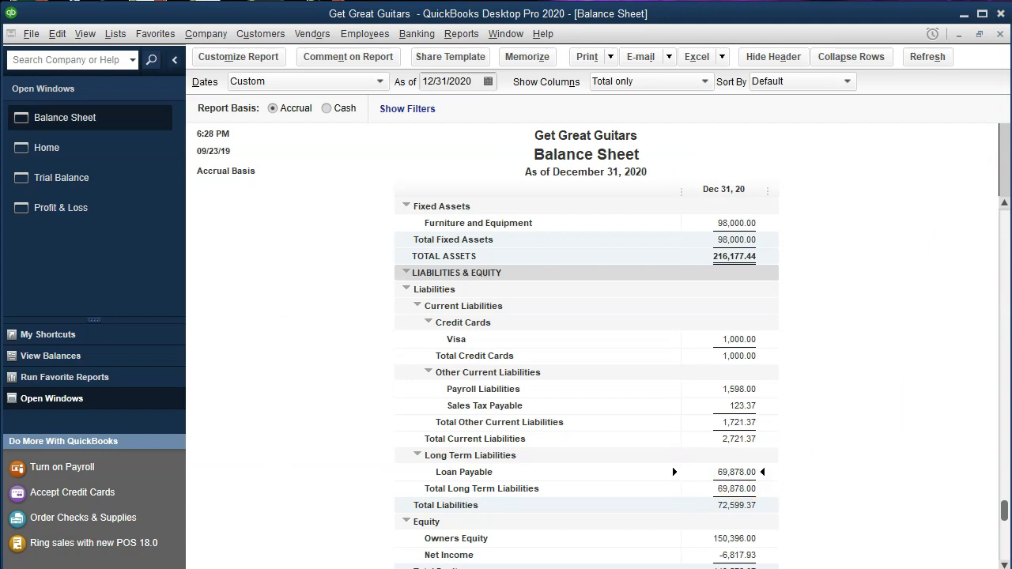
pyautogui.hotkey('alt', 'Tab')
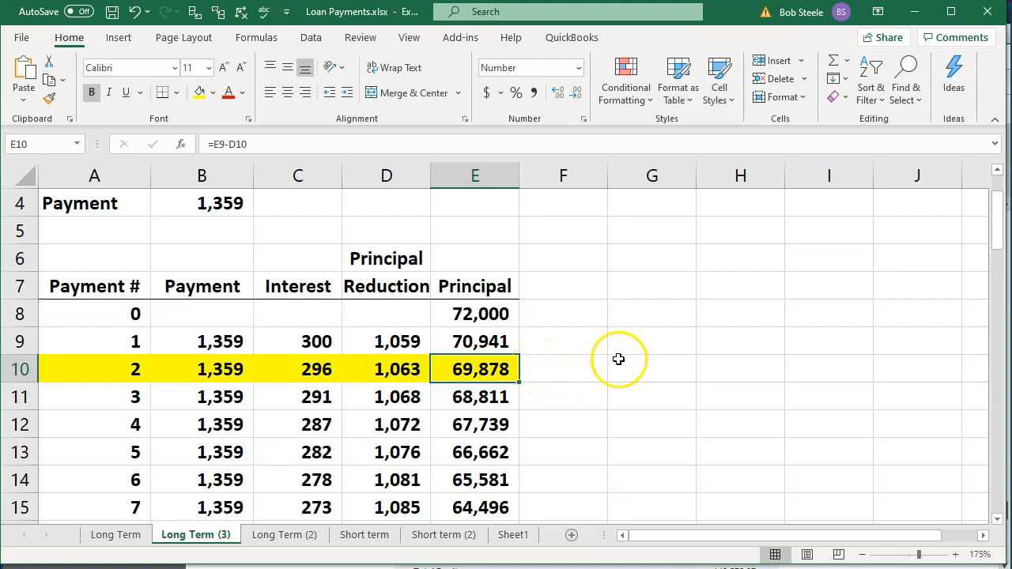
pyautogui.click(914, 14)
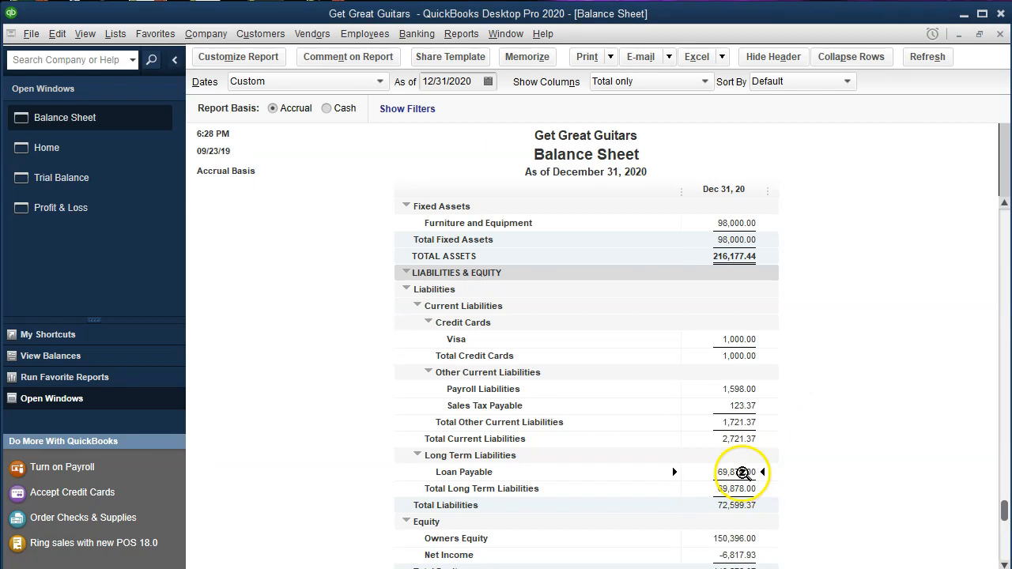
# Step: Drill down from the Balance Sheet's Loan Payable balance to the 02/28/2020 Chase check and return to the report
pyautogui.doubleClick(737, 473)
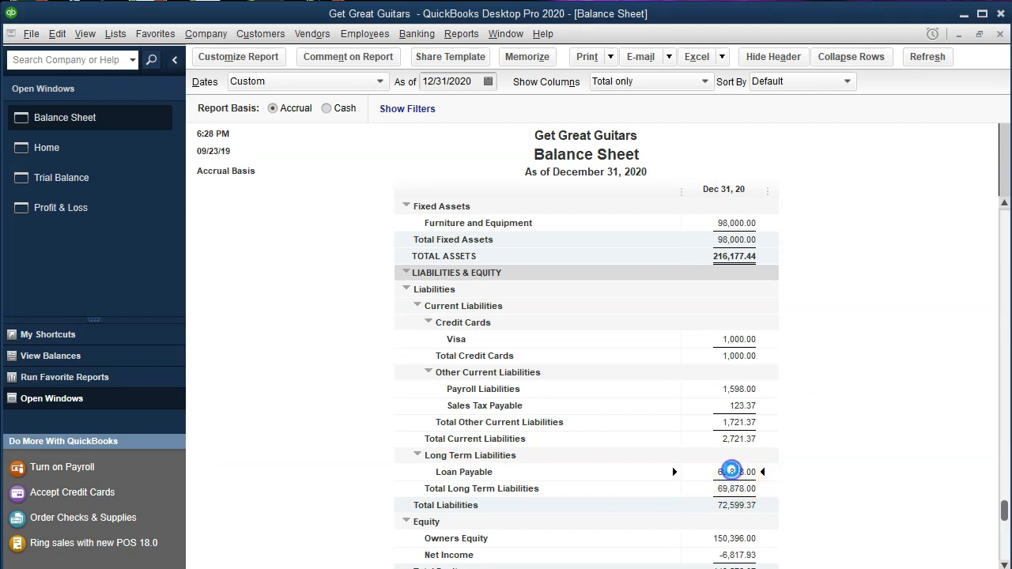
pyautogui.click(799, 258)
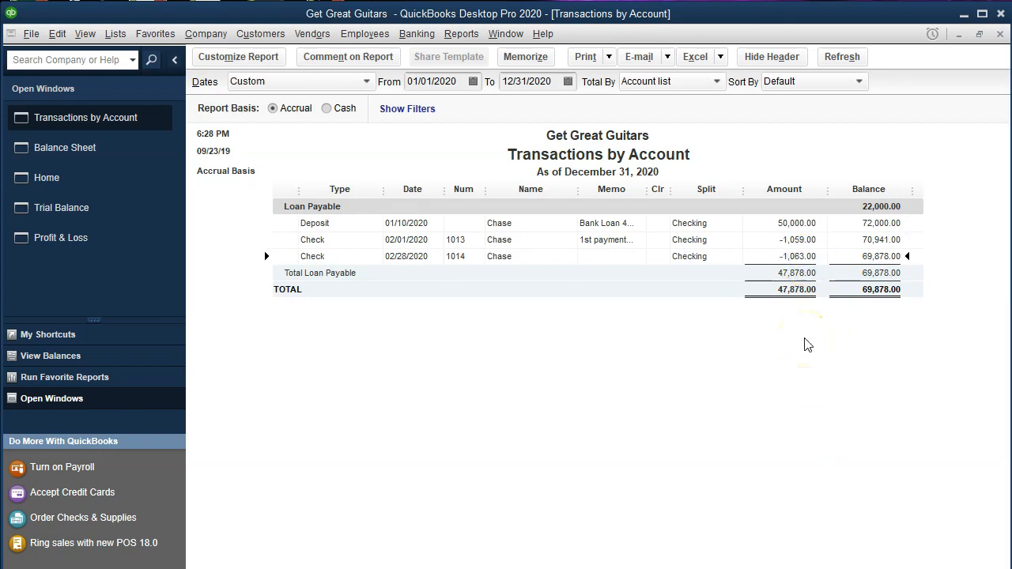
pyautogui.doubleClick(796, 256)
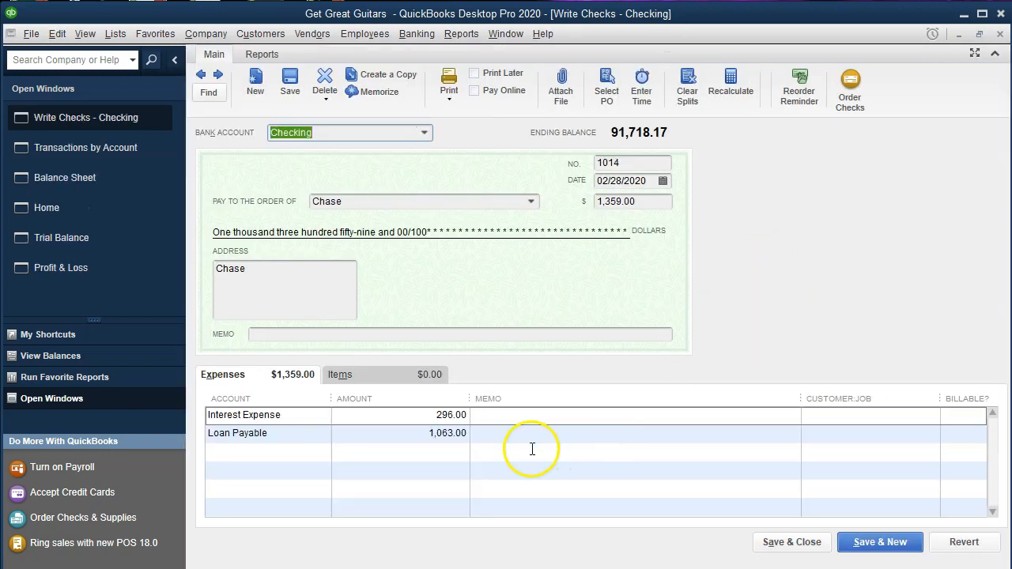
pyautogui.click(1001, 36)
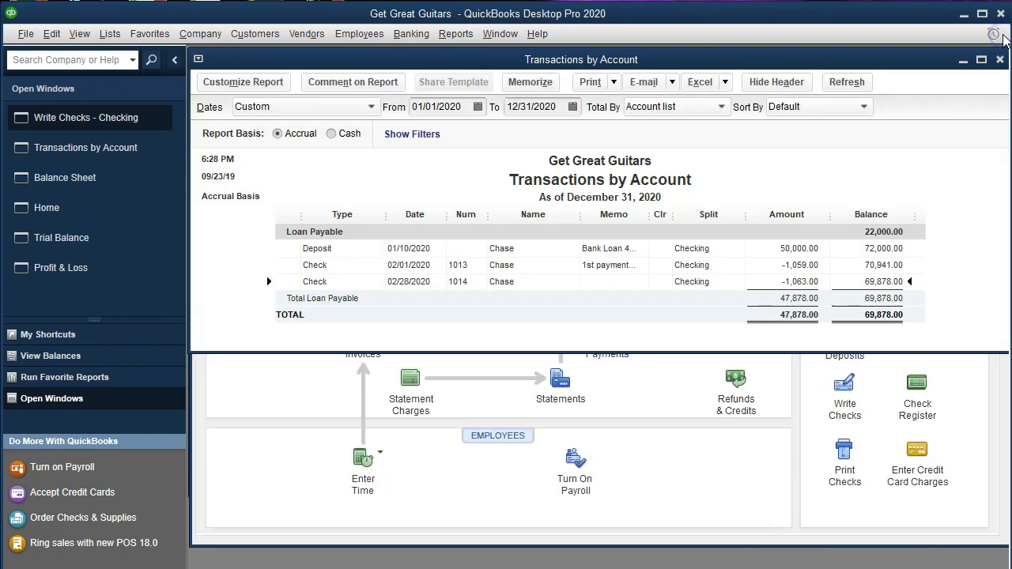
pyautogui.click(1000, 36)
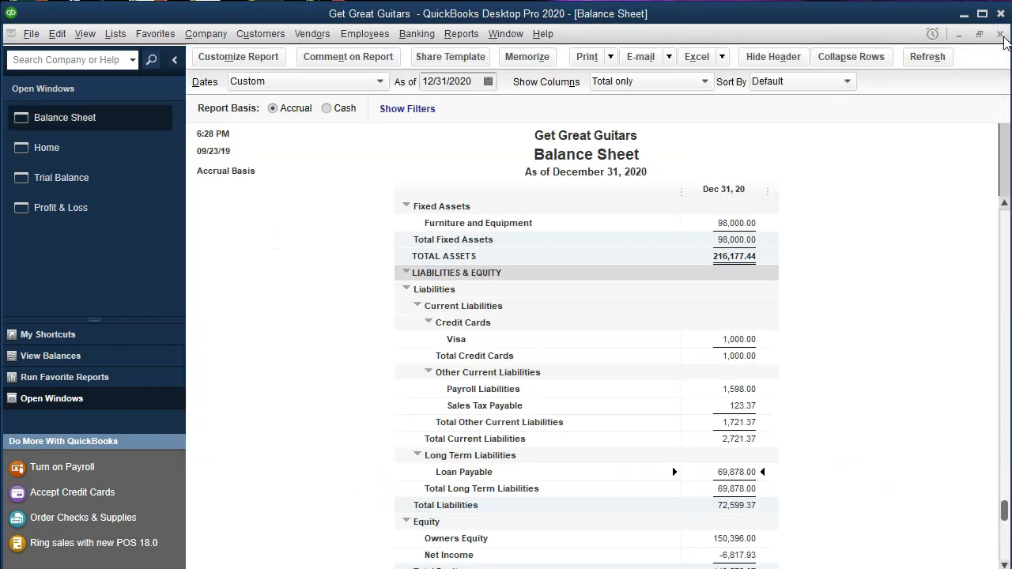
# Step: Review the transactions behind Interest Expense on the Profit & Loss report and return to the report
pyautogui.click(87, 209)
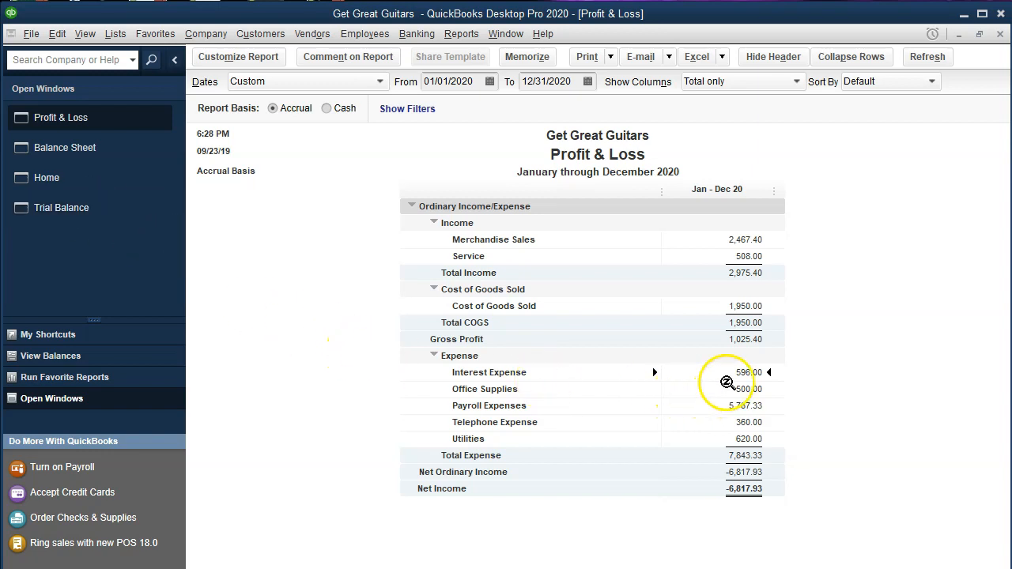
pyautogui.doubleClick(722, 371)
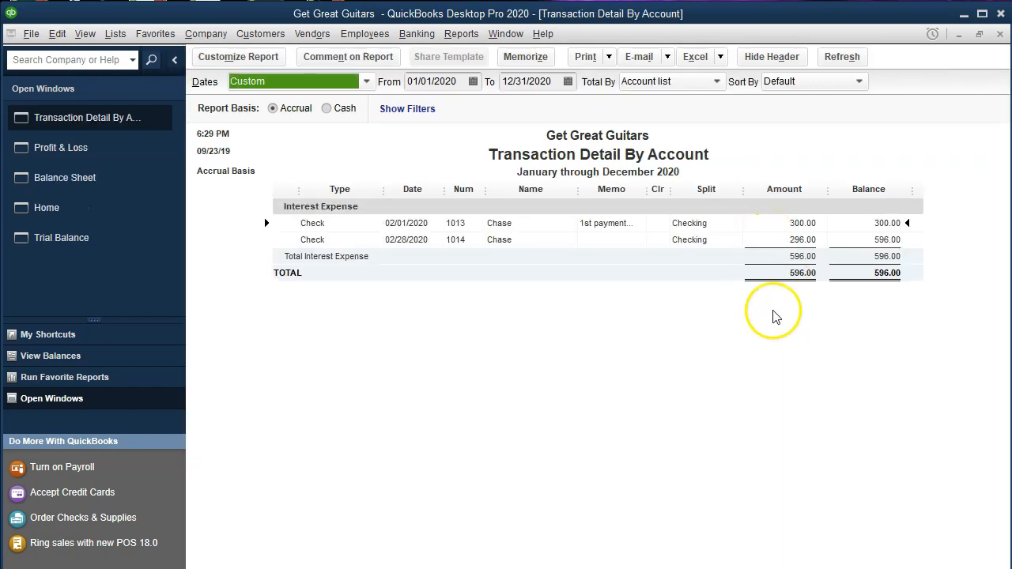
pyautogui.click(1000, 34)
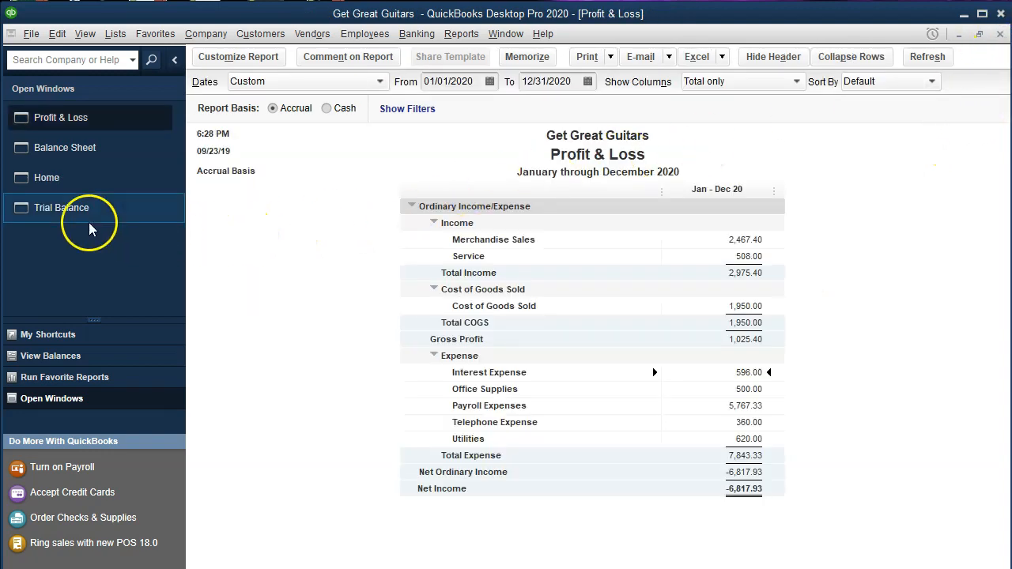
# Step: Check the Checking, Loan Payable and Interest Expense balances on the Trial Balance
pyautogui.click(62, 209)
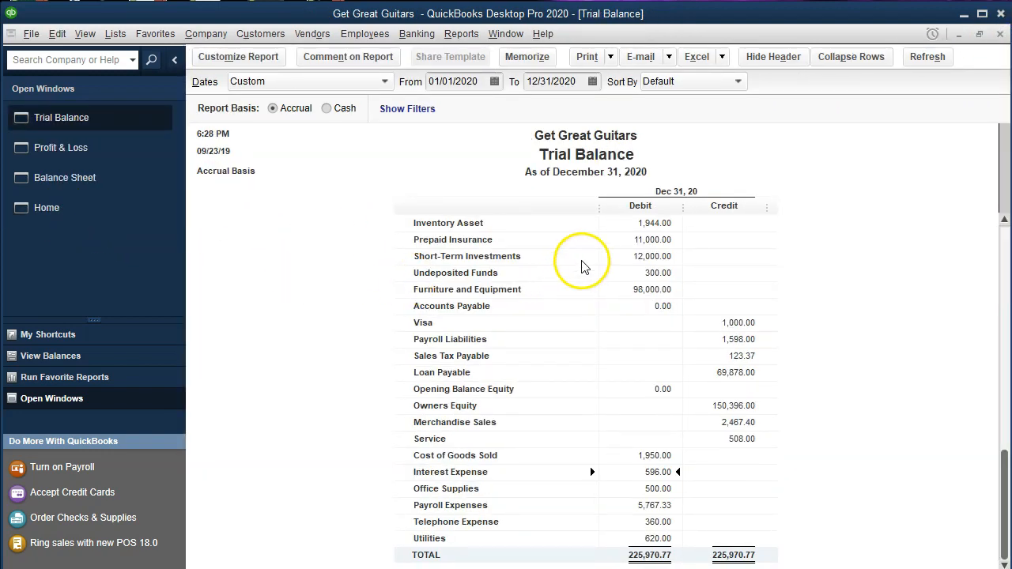
pyautogui.click(615, 222)
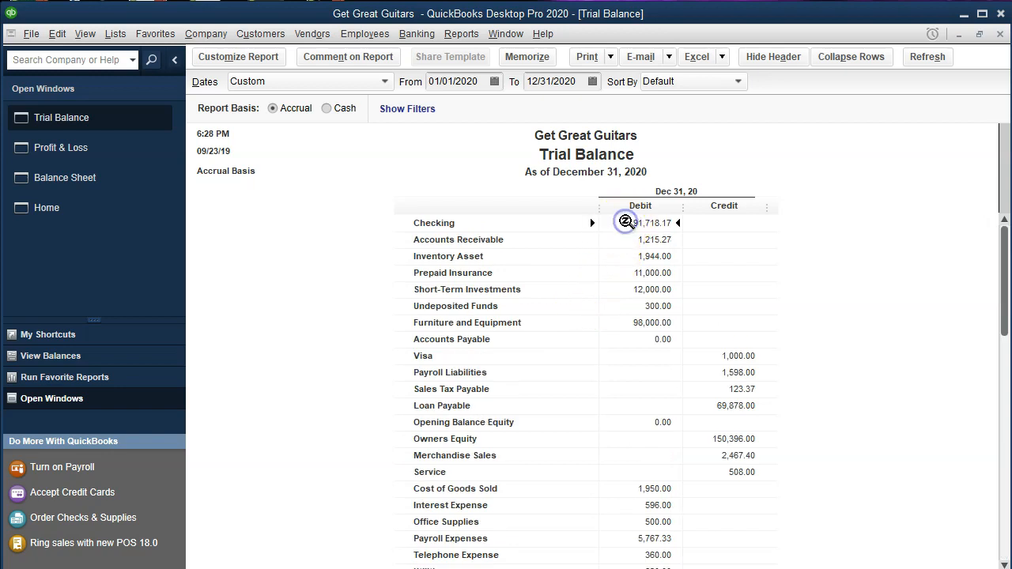
pyautogui.click(715, 406)
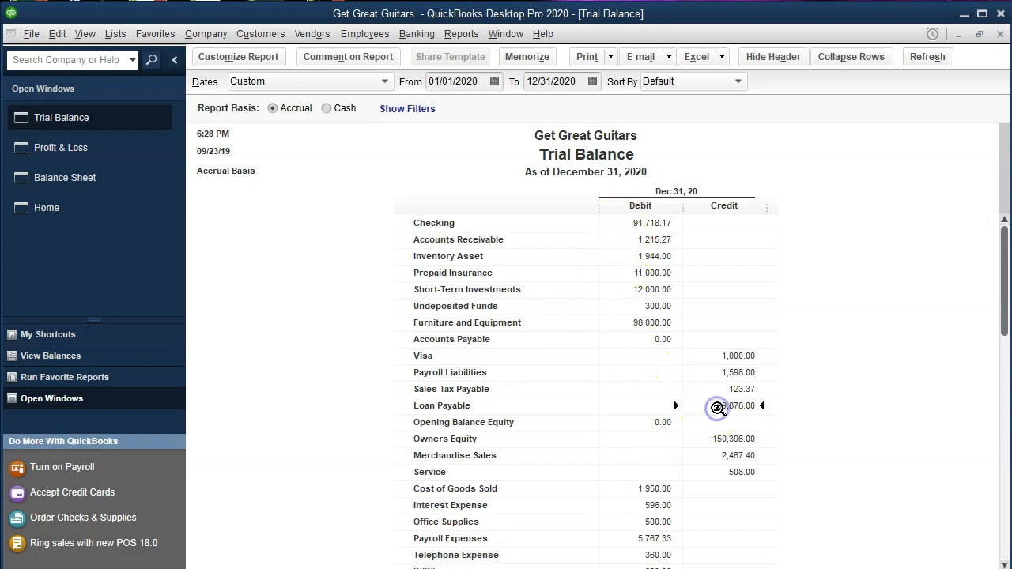
pyautogui.scroll(-2, 718, 408)
pyautogui.click(671, 472)
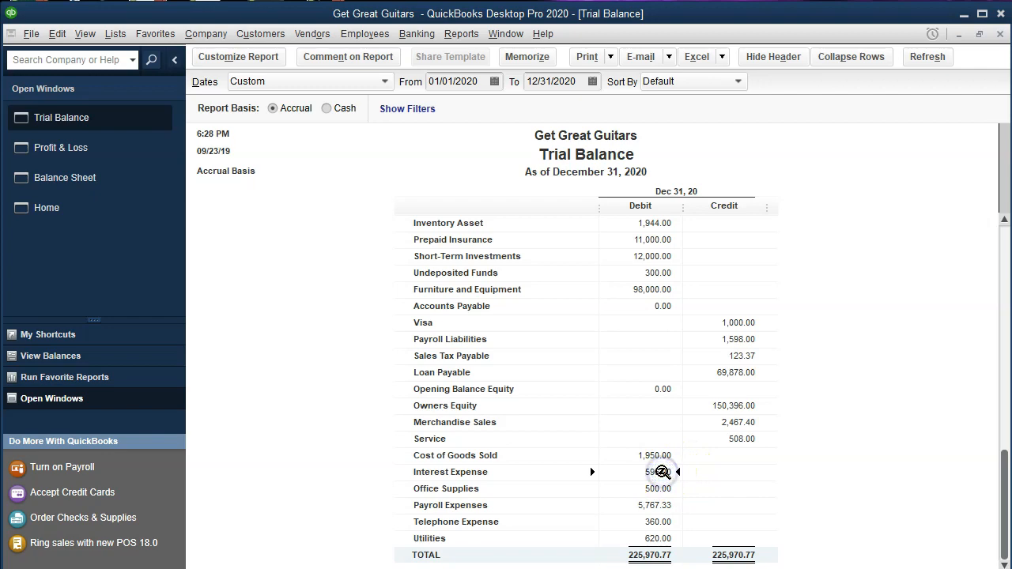